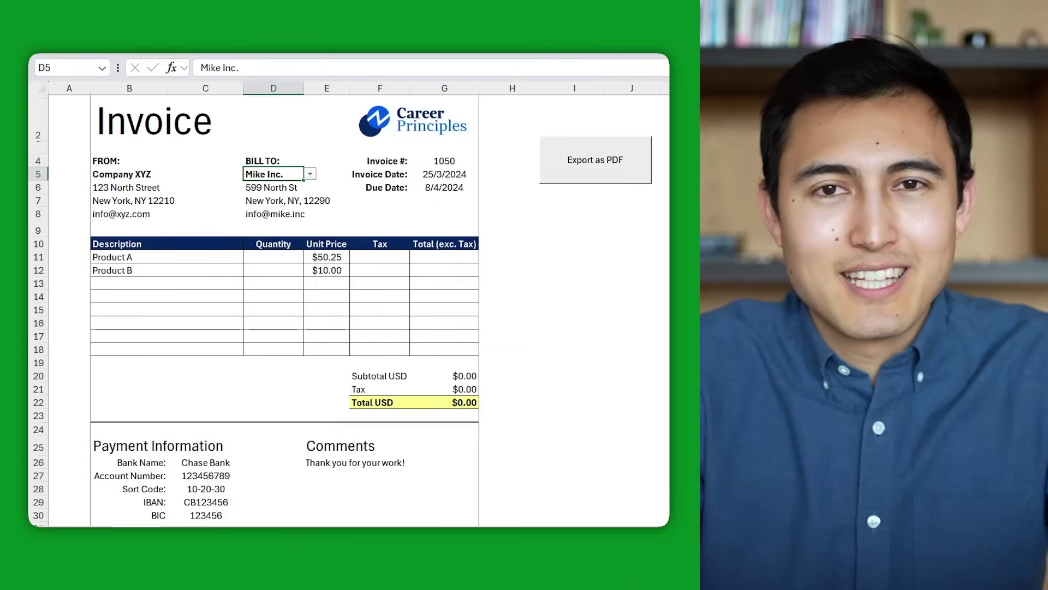
# Bill the invoice to ABC Company using the D5 customer dropdown
pyautogui.hotkey('alt', 'Down')
pyautogui.press('Down')
pyautogui.press('Return')
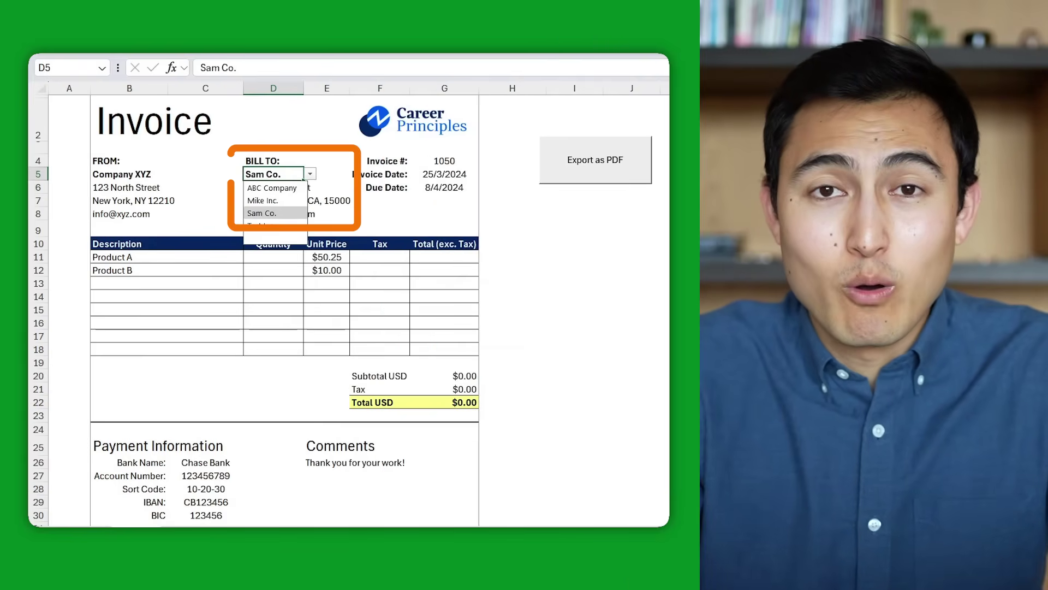
pyautogui.press('Down')
pyautogui.press('Return')
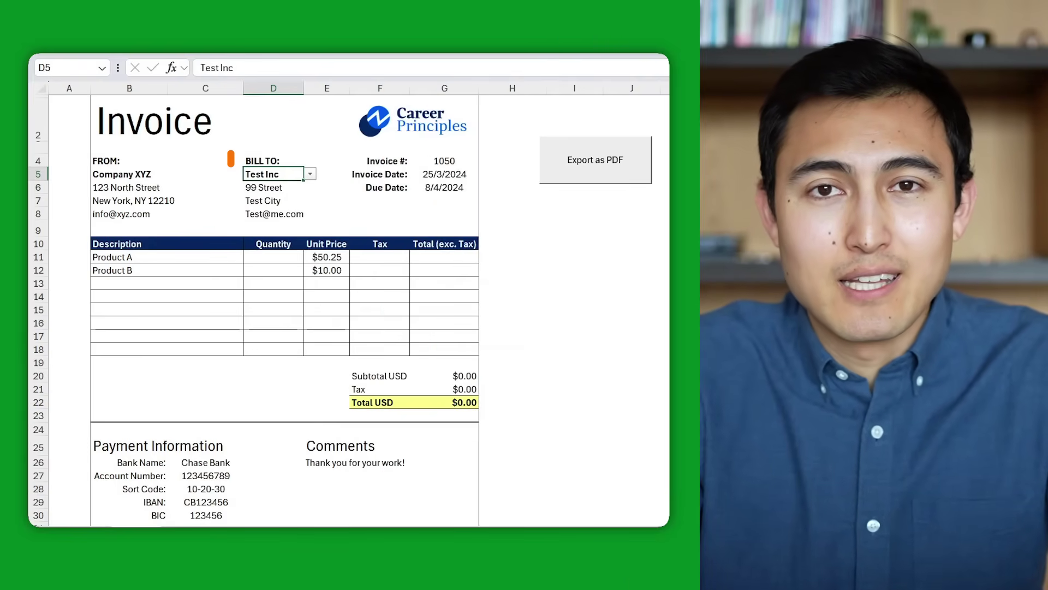
pyautogui.hotkey('alt', 'Down')
pyautogui.press('Up')
pyautogui.press('Up')
pyautogui.press('Up')
pyautogui.press('Return')
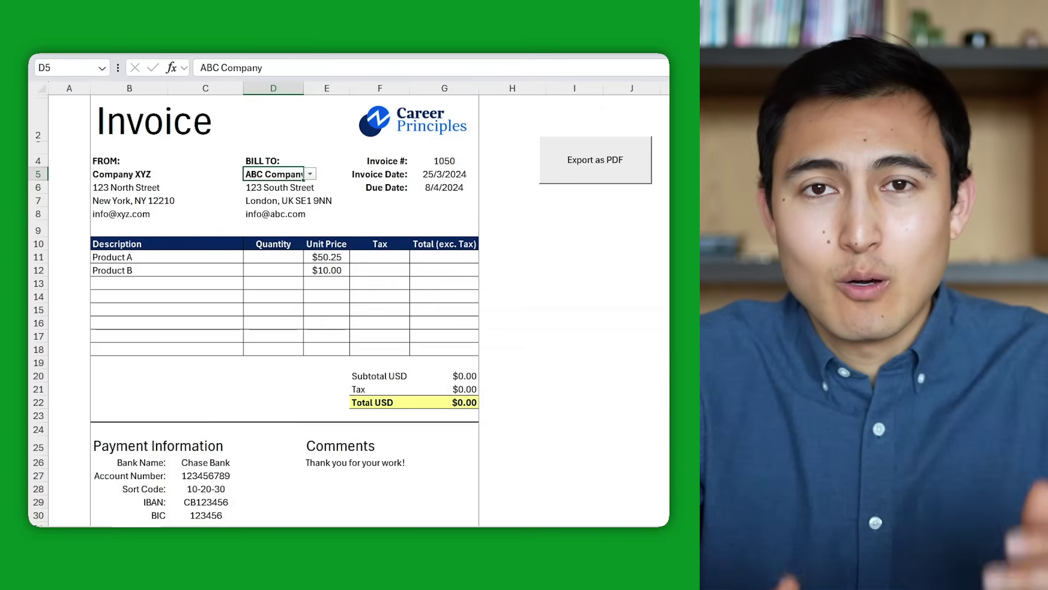
# Set Product A's quantity to 5 and Product B's to 0, then export the invoice as PDF
pyautogui.click(273, 257)
pyautogui.write('5')
pyautogui.press('Return')
pyautogui.write('10')
pyautogui.press('Return')
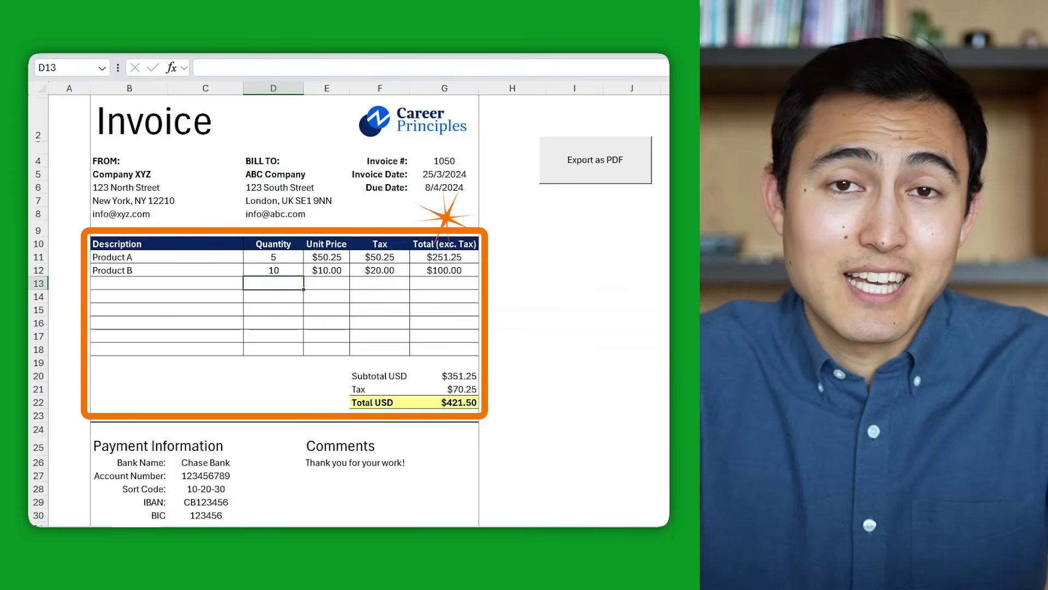
pyautogui.click(273, 269)
pyautogui.write('8')
pyautogui.press('Return')
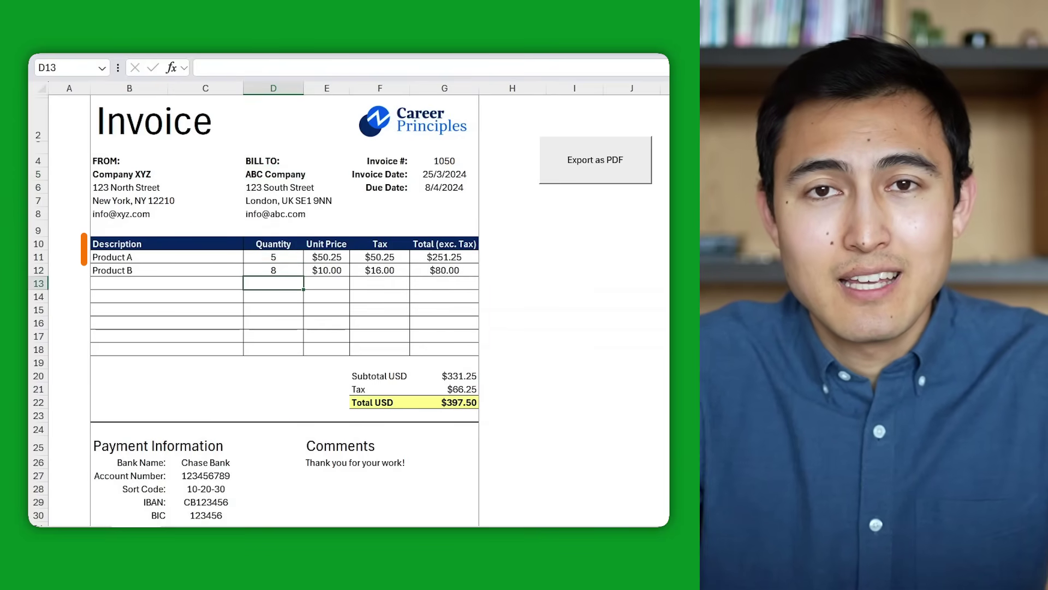
pyautogui.press('Up')
pyautogui.write('0')
pyautogui.hotkey('ctrl', 'Return')
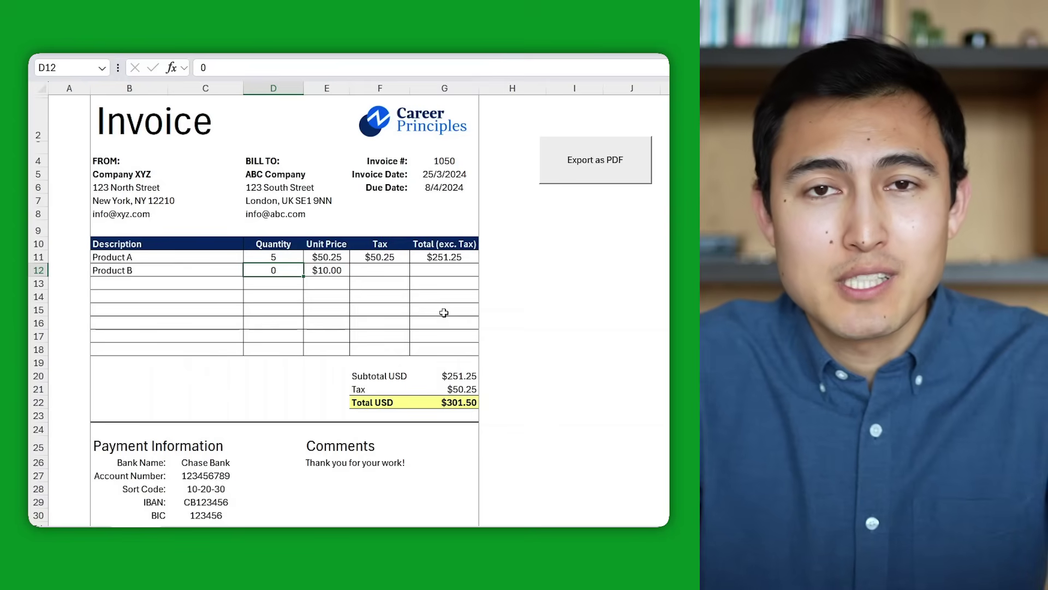
pyautogui.click(598, 180)
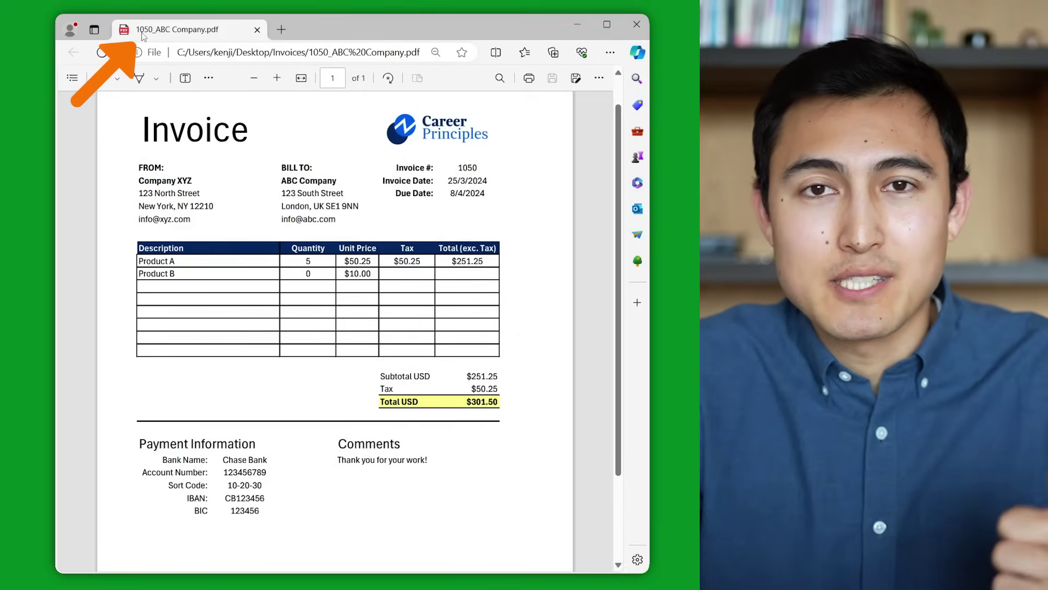
pyautogui.click(254, 53)
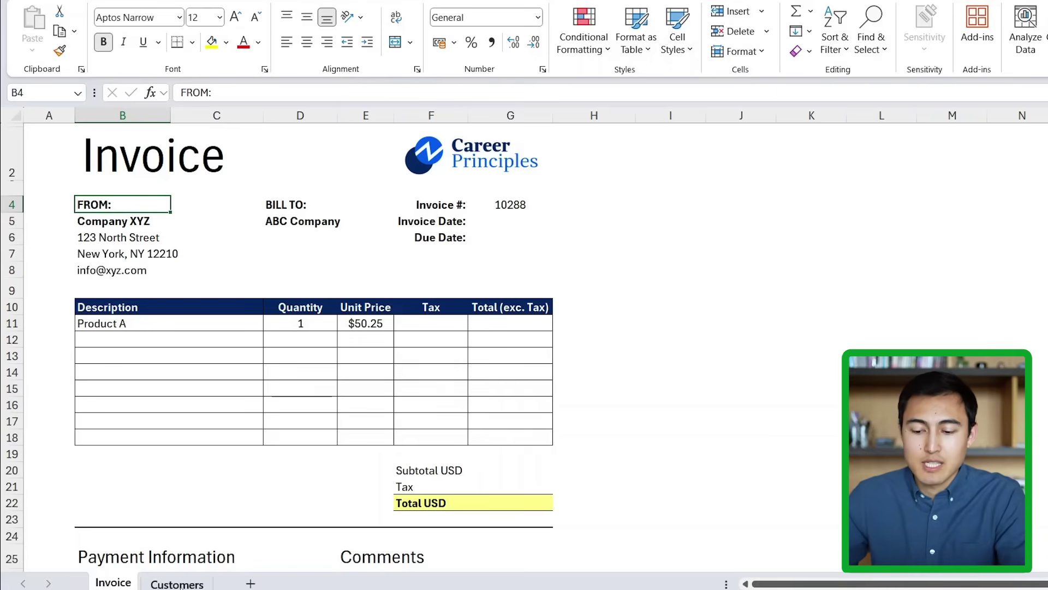
pyautogui.click(180, 584)
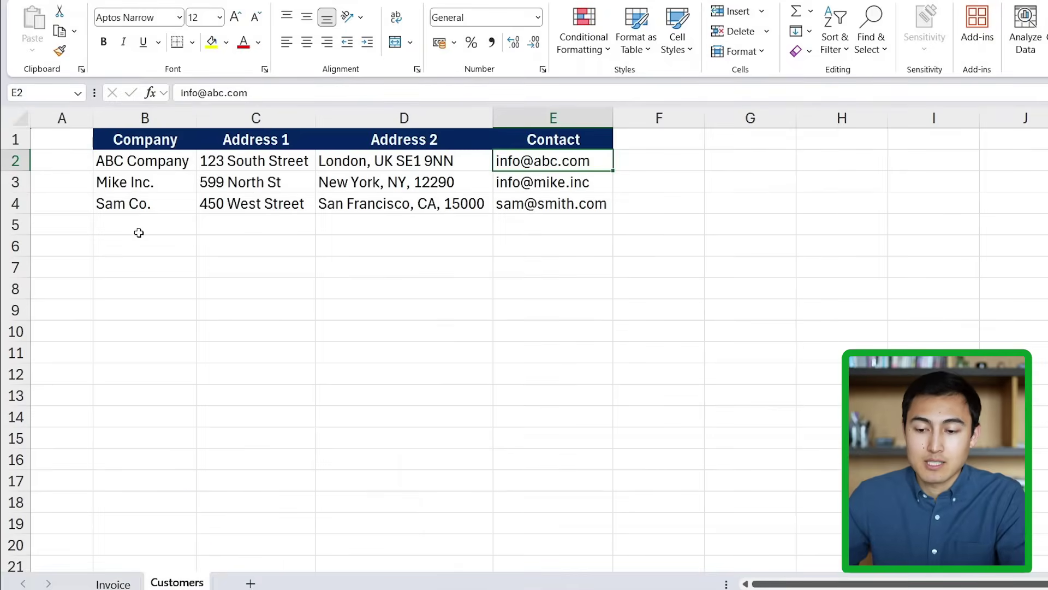
pyautogui.moveTo(159, 238); pyautogui.dragTo(175, 379)
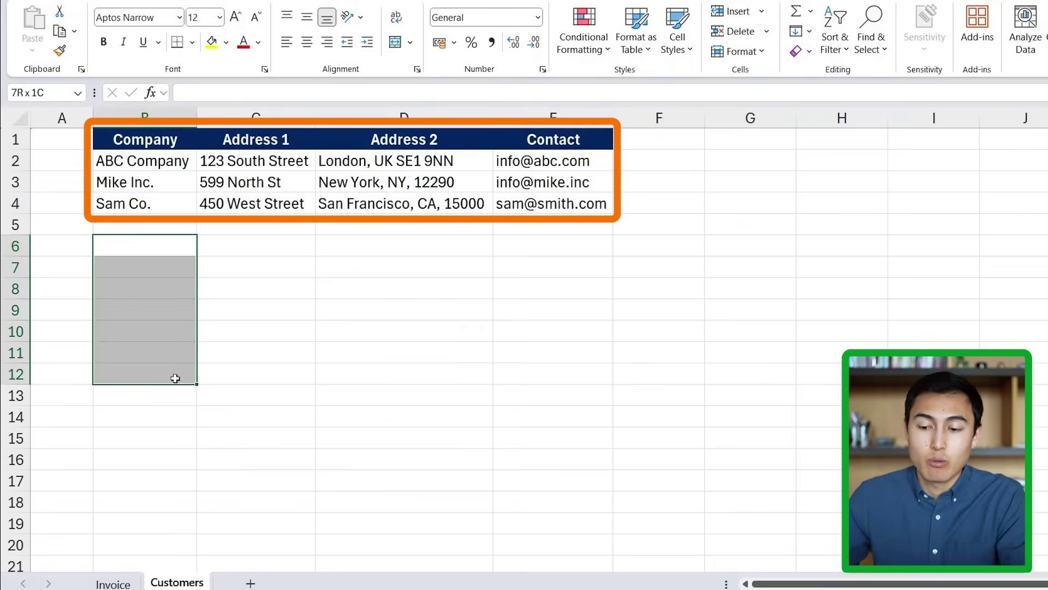
pyautogui.press('Right')
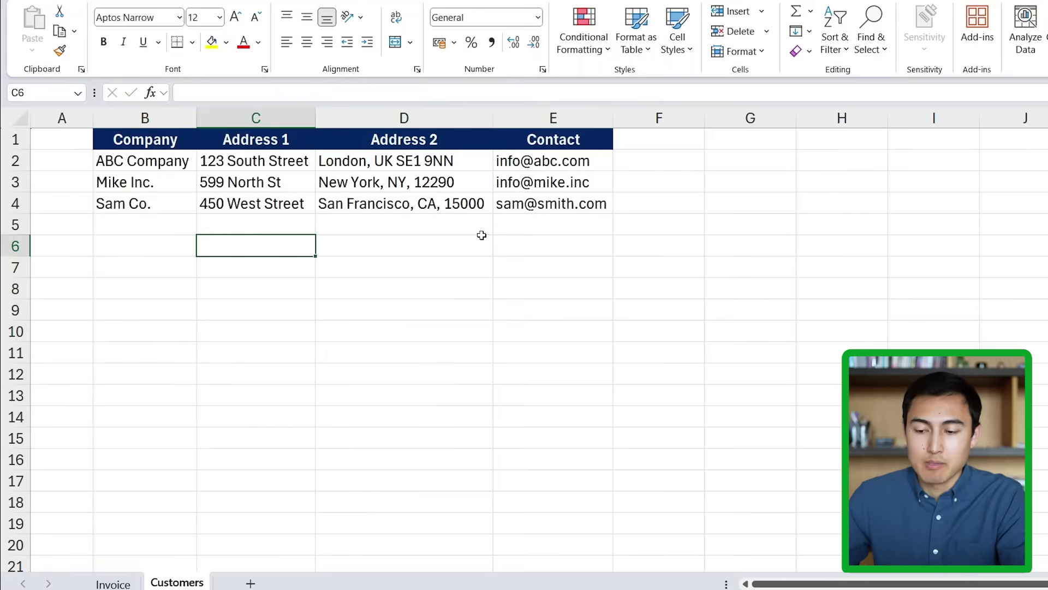
pyautogui.hotkey('ctrl', 'pageup')
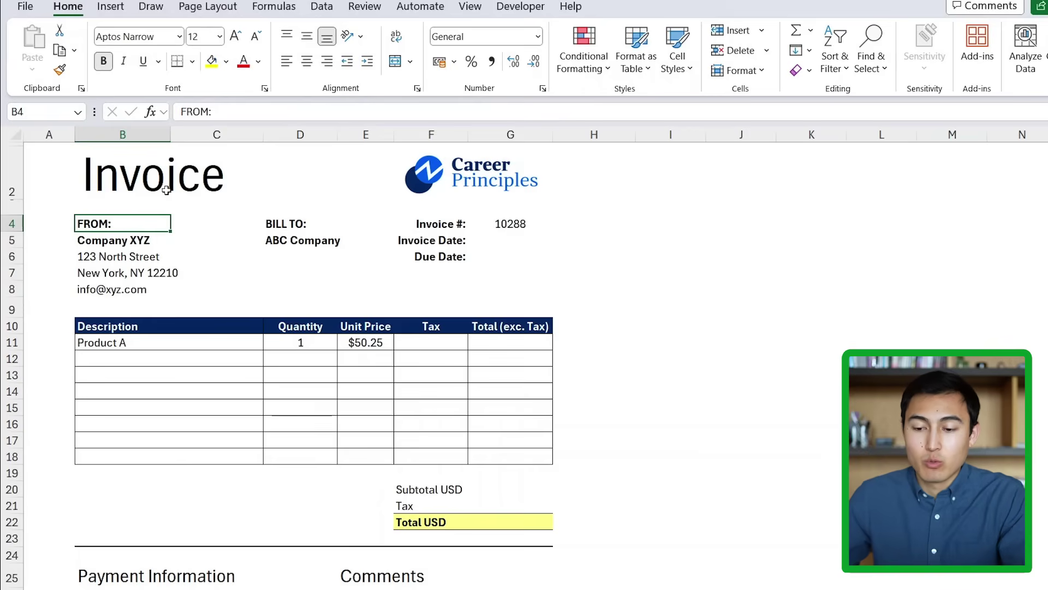
pyautogui.click(278, 255)
pyautogui.click(279, 240)
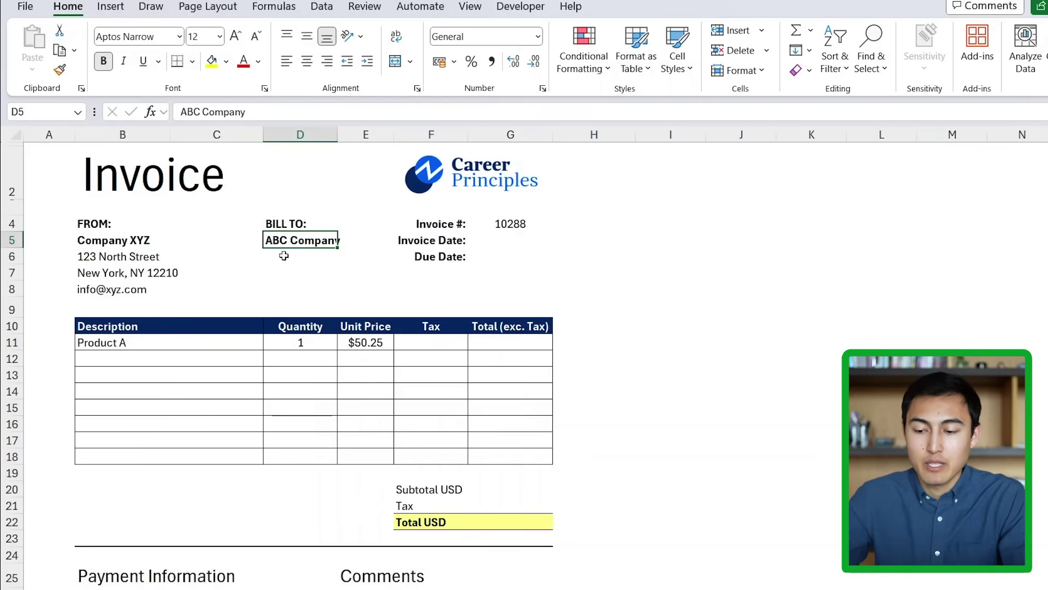
pyautogui.moveTo(285, 256); pyautogui.dragTo(297, 283)
pyautogui.click(281, 237)
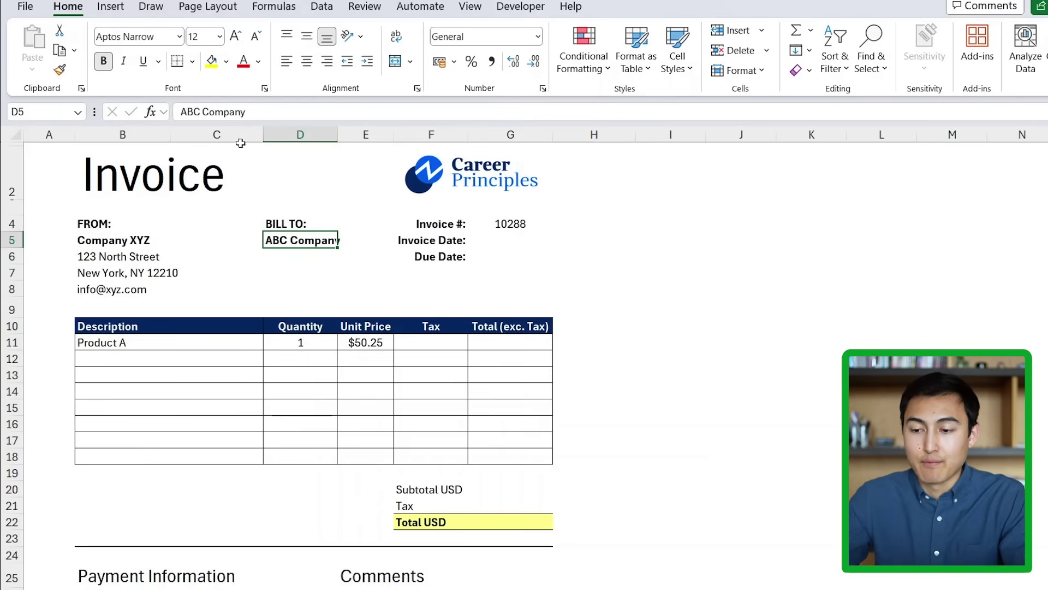
# Open Data Validation for D5 and set Allow to List
pyautogui.click(324, 10)
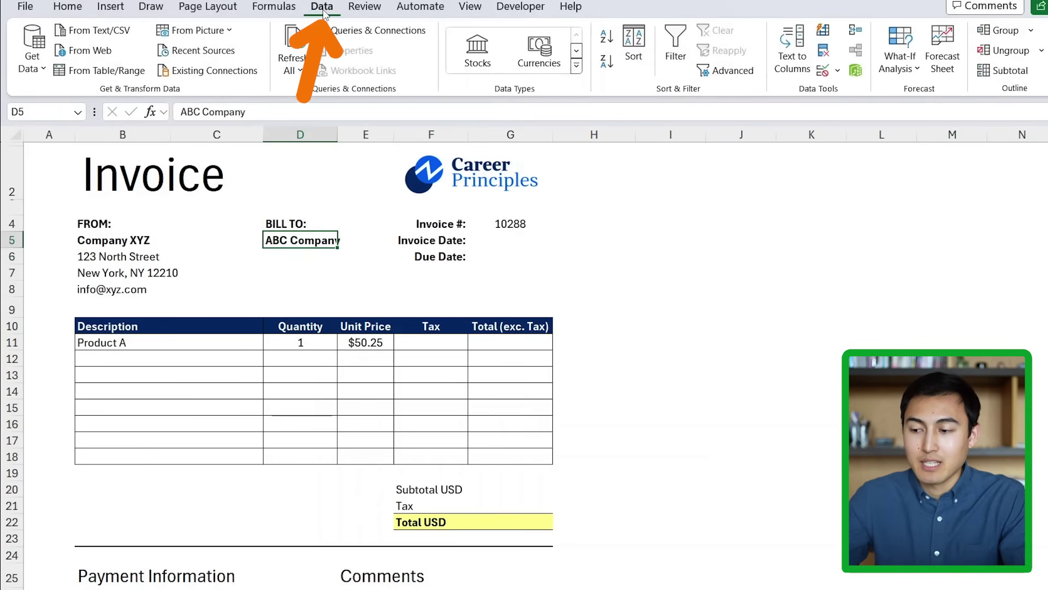
pyautogui.click(823, 72)
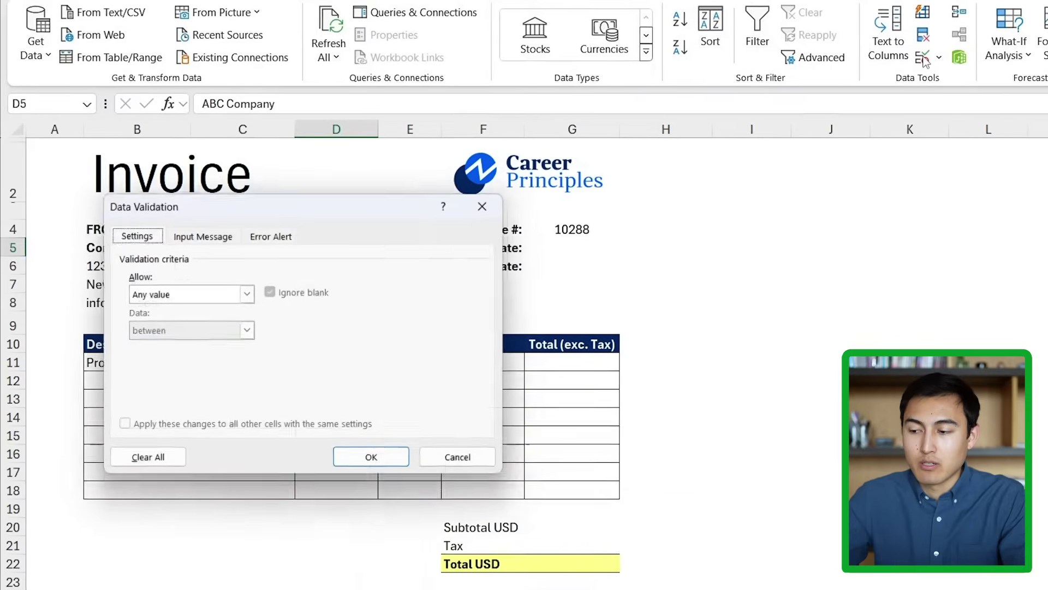
pyautogui.click(235, 295)
pyautogui.click(197, 348)
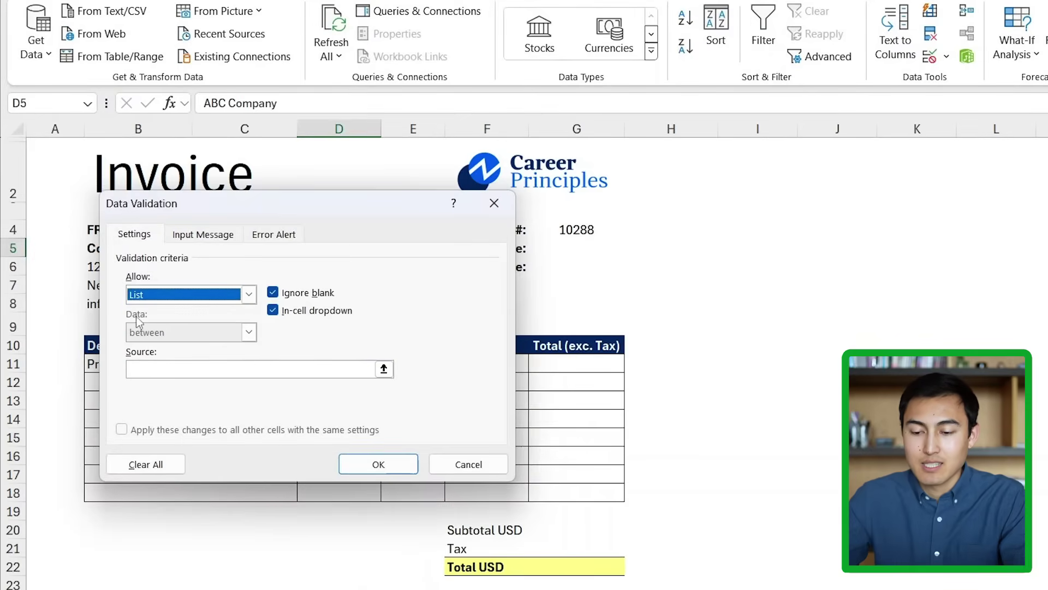
pyautogui.click(383, 370)
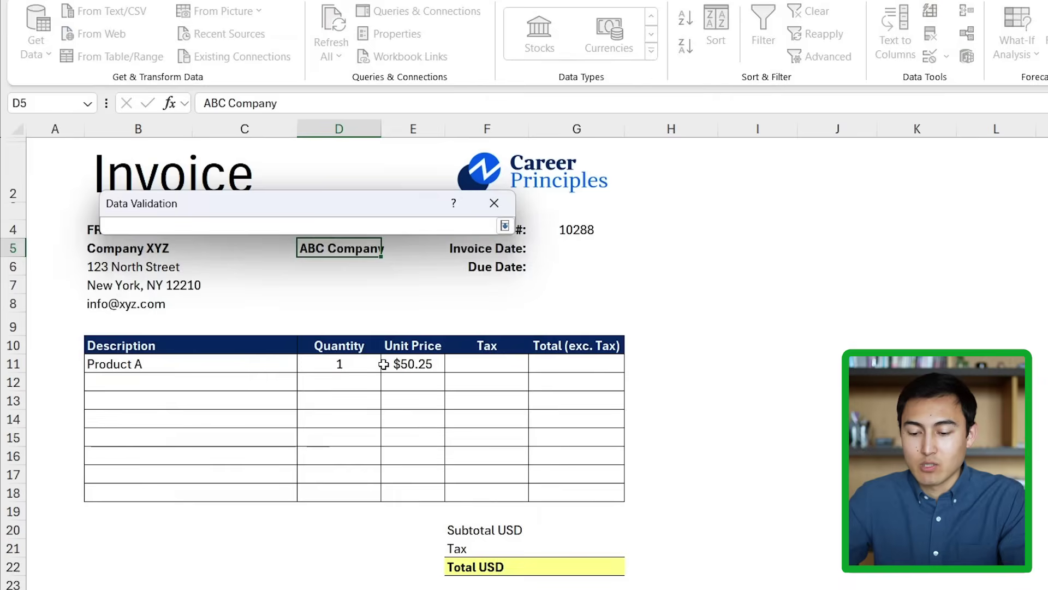
# Set the list source to Customers!$B$2:$B$1048576 and apply the validation
pyautogui.hotkey('ctrl', 'pagedown')
pyautogui.moveTo(187, 207); pyautogui.dragTo(311, 351)
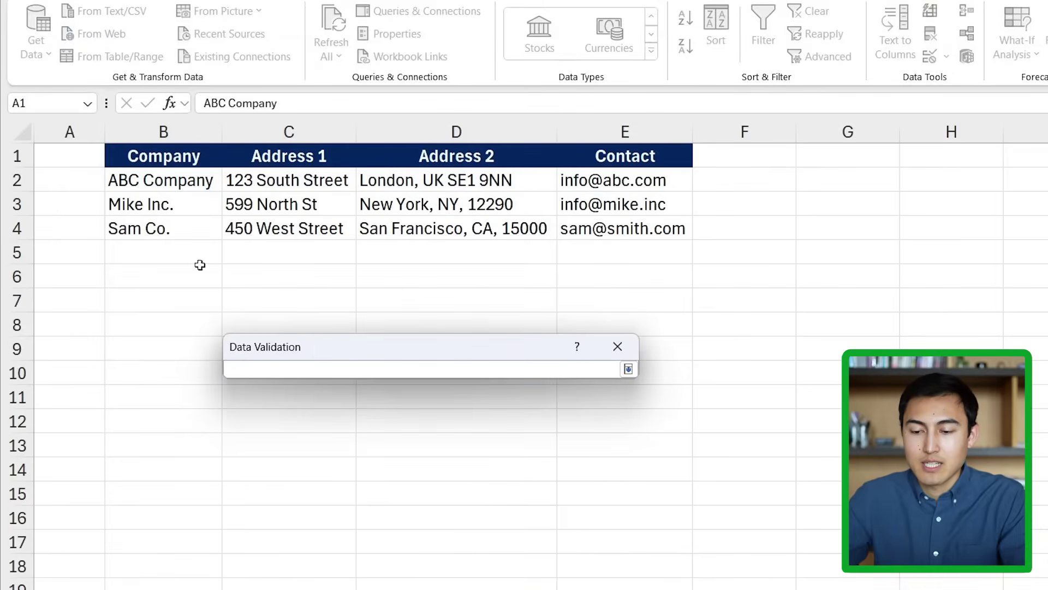
pyautogui.click(172, 182)
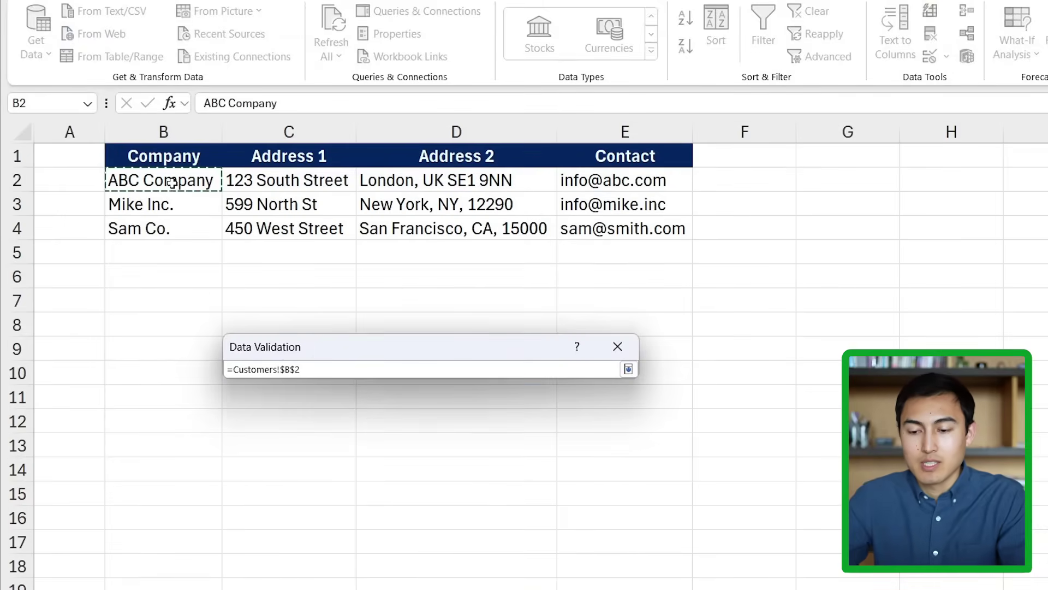
pyautogui.hotkey('ctrl', 'shift', 'Down')
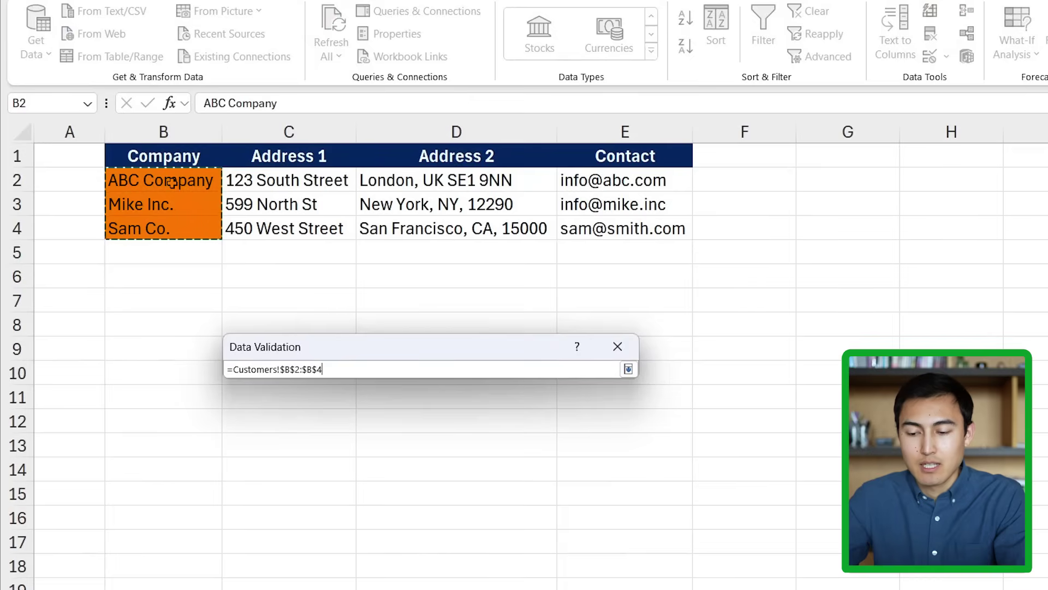
pyautogui.hotkey('ctrl', 'shift', 'Down')
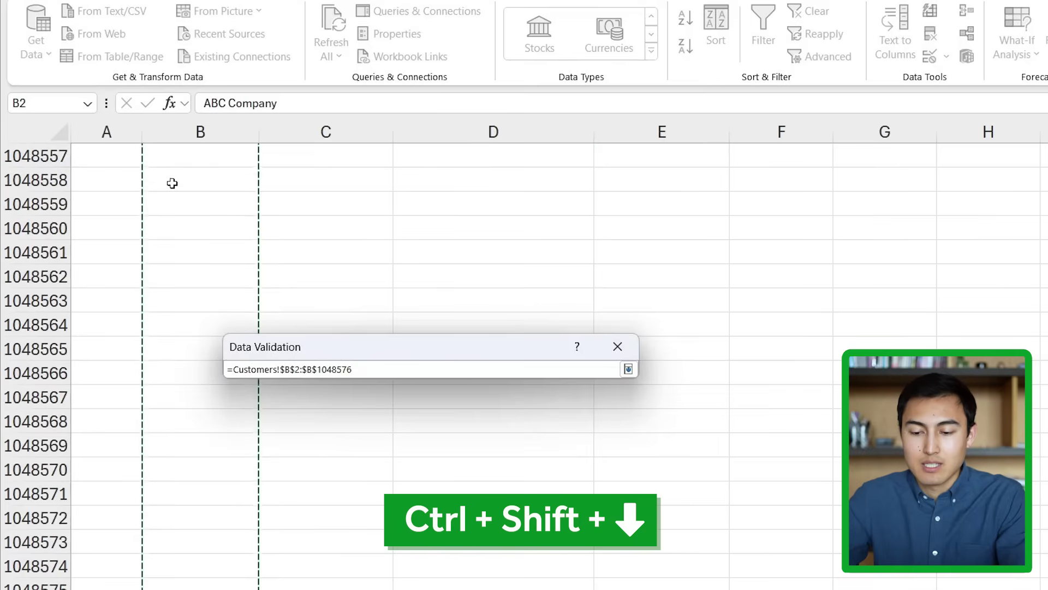
pyautogui.click(629, 369)
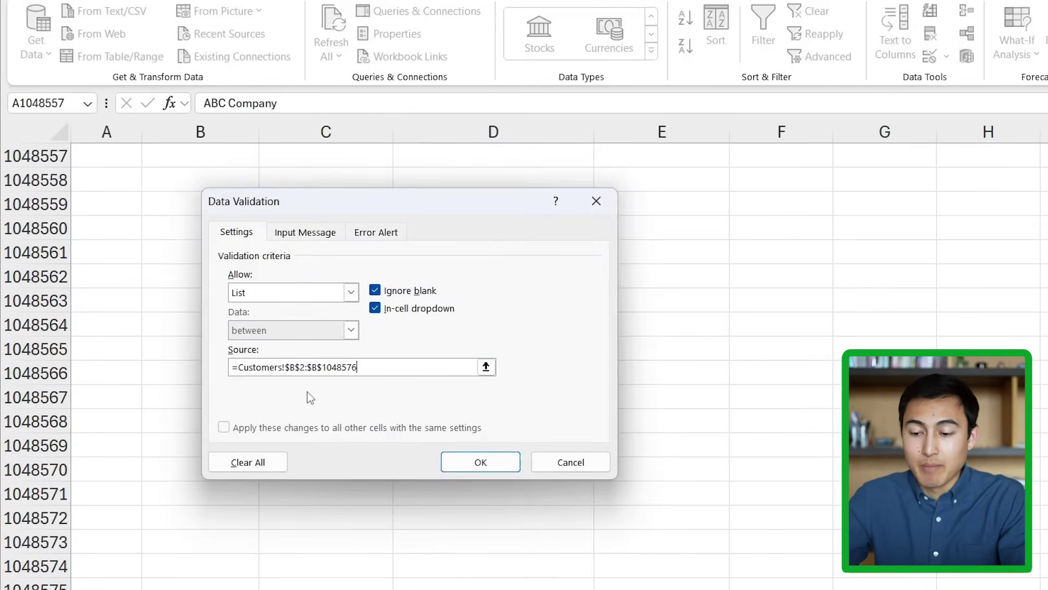
pyautogui.click(471, 460)
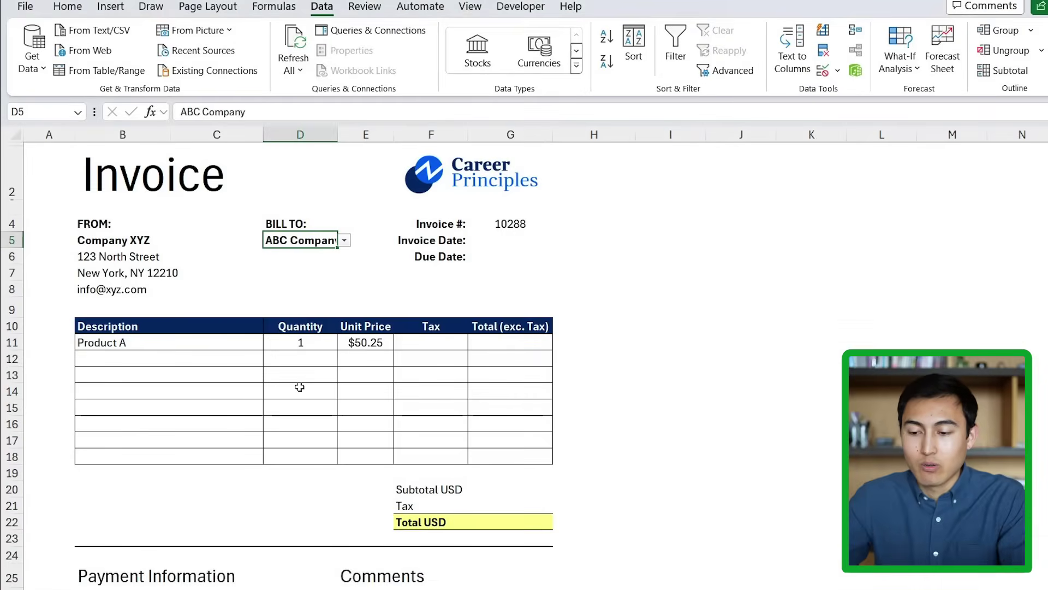
# Bill the invoice to Mike Inc. from the new D5 dropdown
pyautogui.click(344, 242)
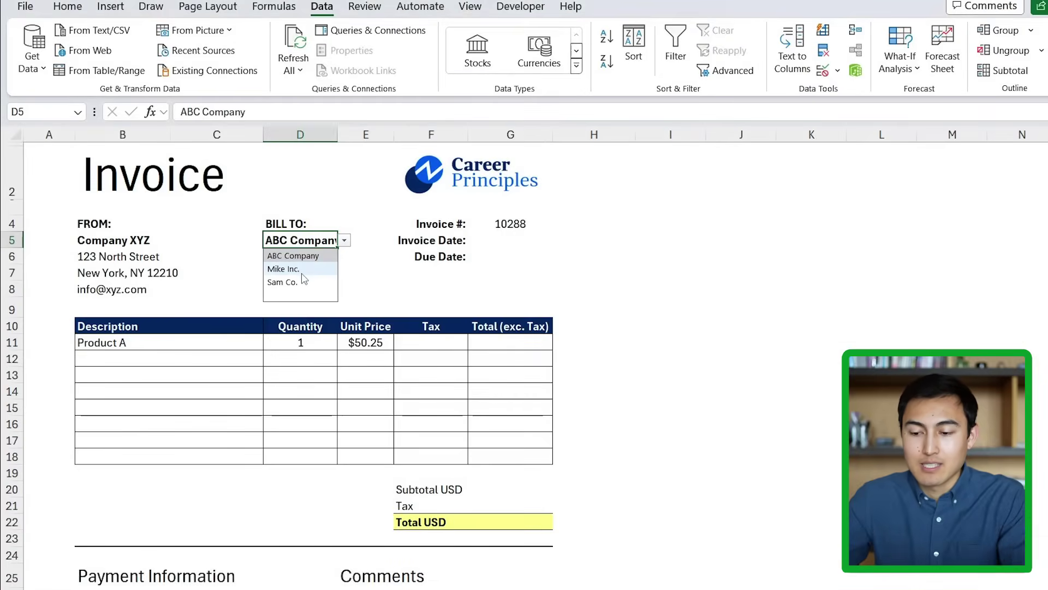
pyautogui.click(283, 269)
pyautogui.click(290, 261)
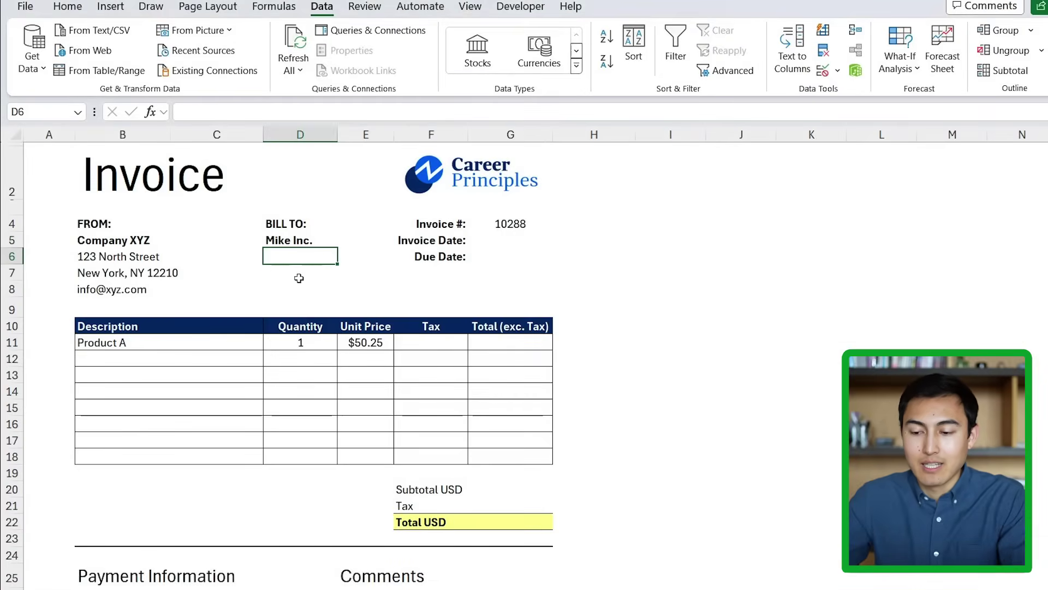
# Enter =XLOOKUP($D$5,Customers!B:B,Customers!C:C) in D6 to pull the street address
pyautogui.write('=')
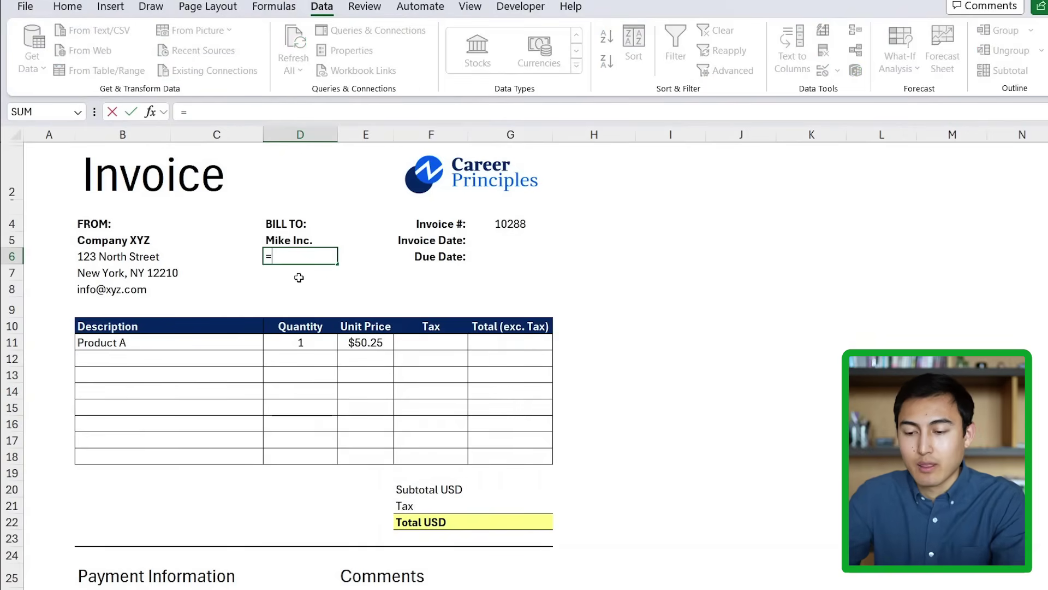
pyautogui.write('xlo')
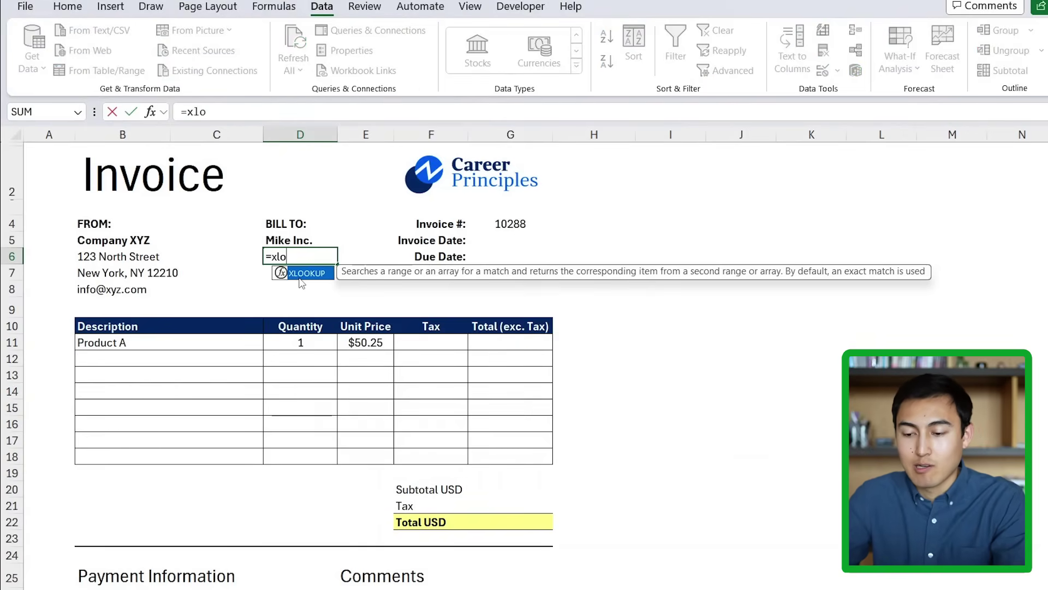
pyautogui.press('Tab')
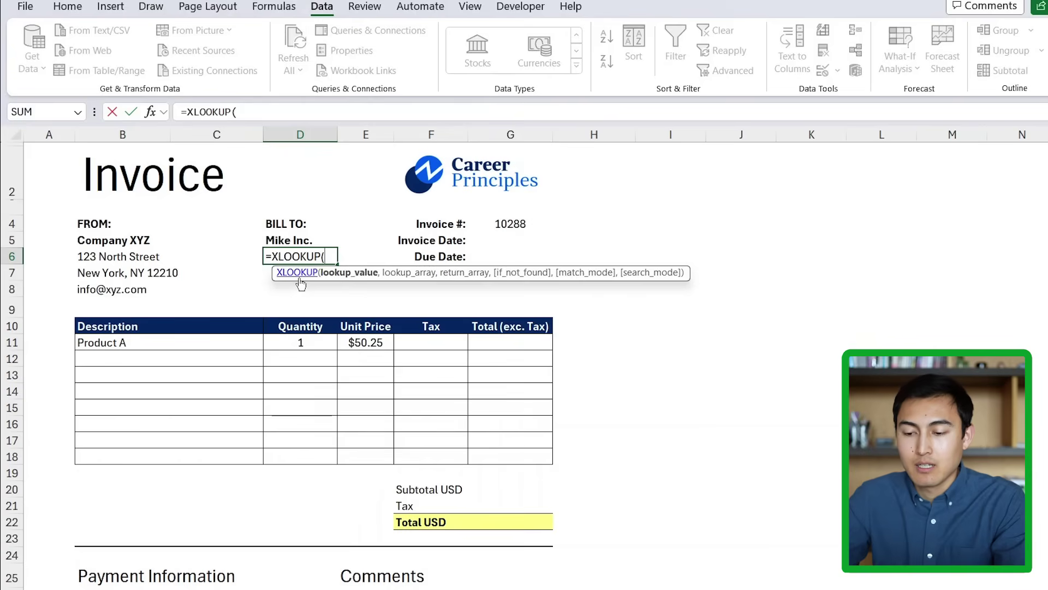
pyautogui.click(322, 242)
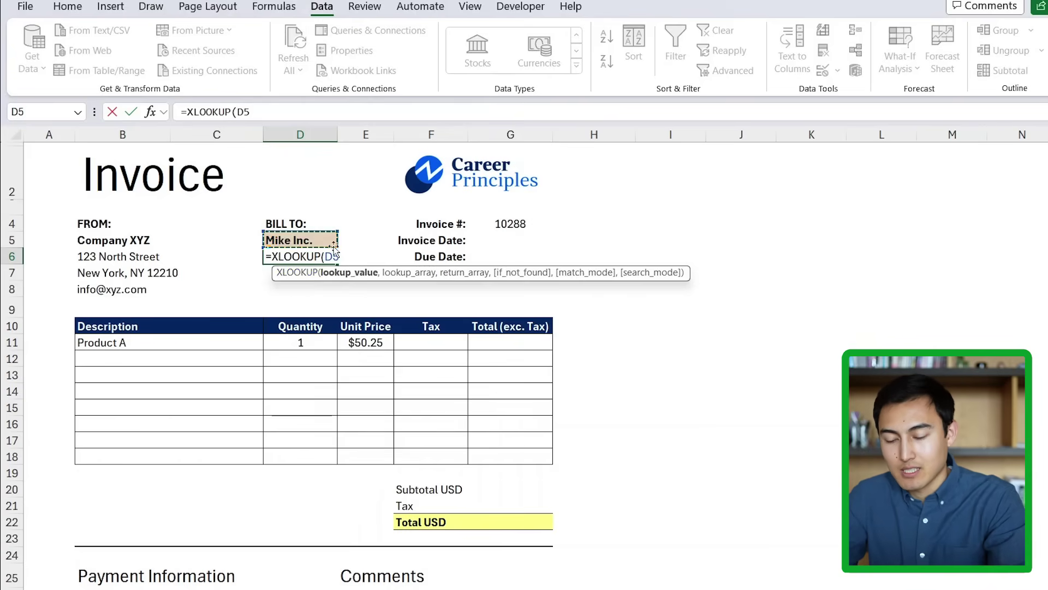
pyautogui.press('F4')
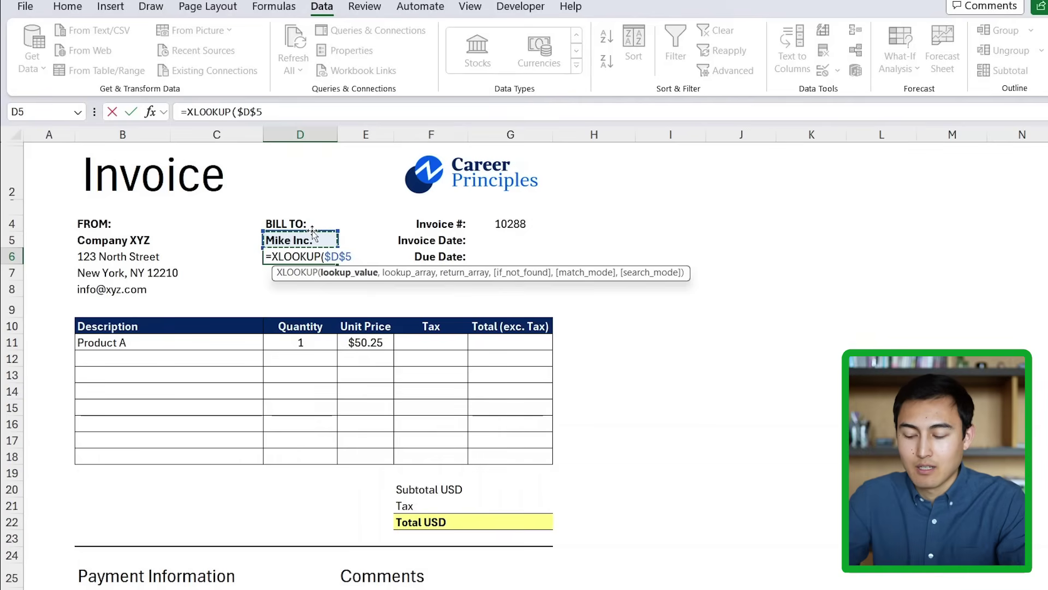
pyautogui.write(',')
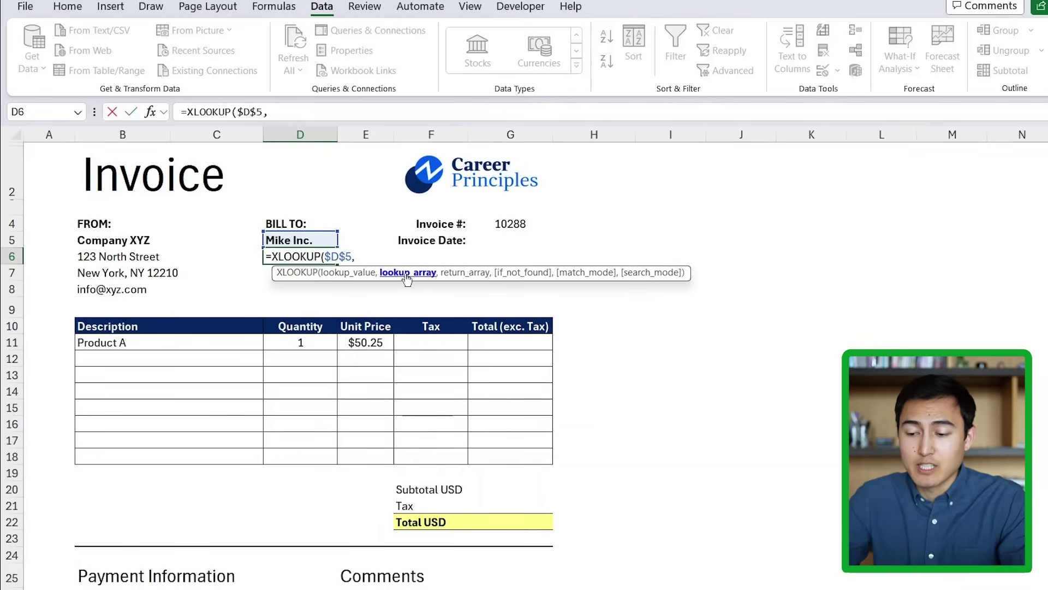
pyautogui.hotkey('ctrl', 'pagedown')
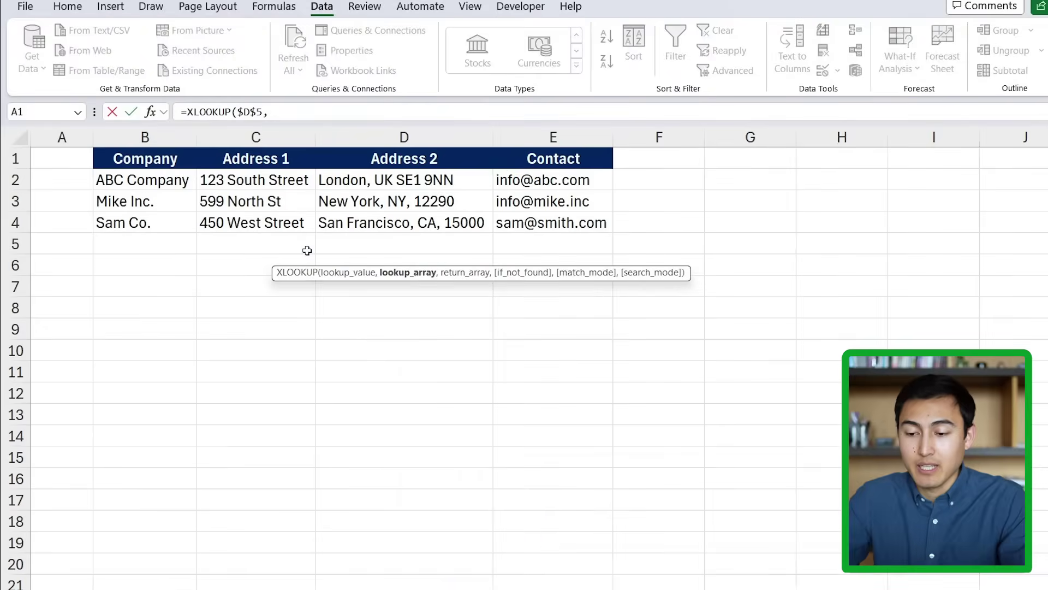
pyautogui.click(123, 148)
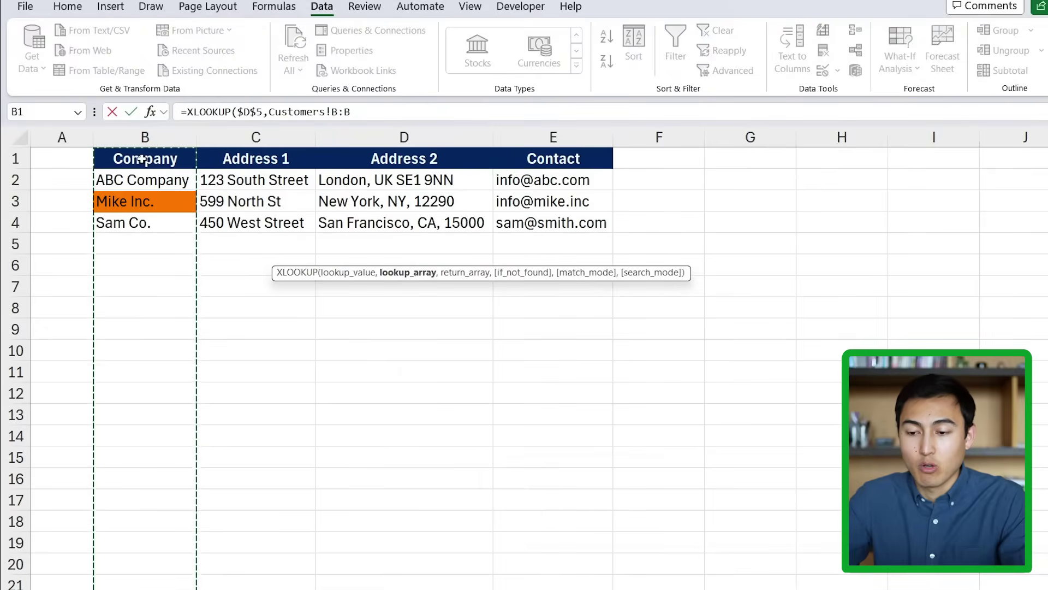
pyautogui.write(',')
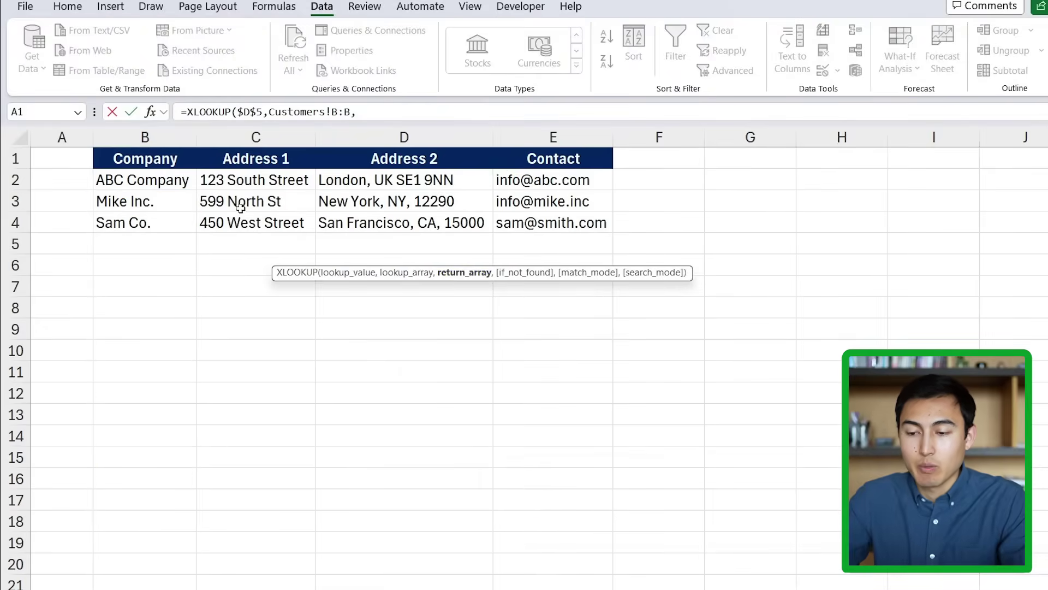
pyautogui.click(236, 137)
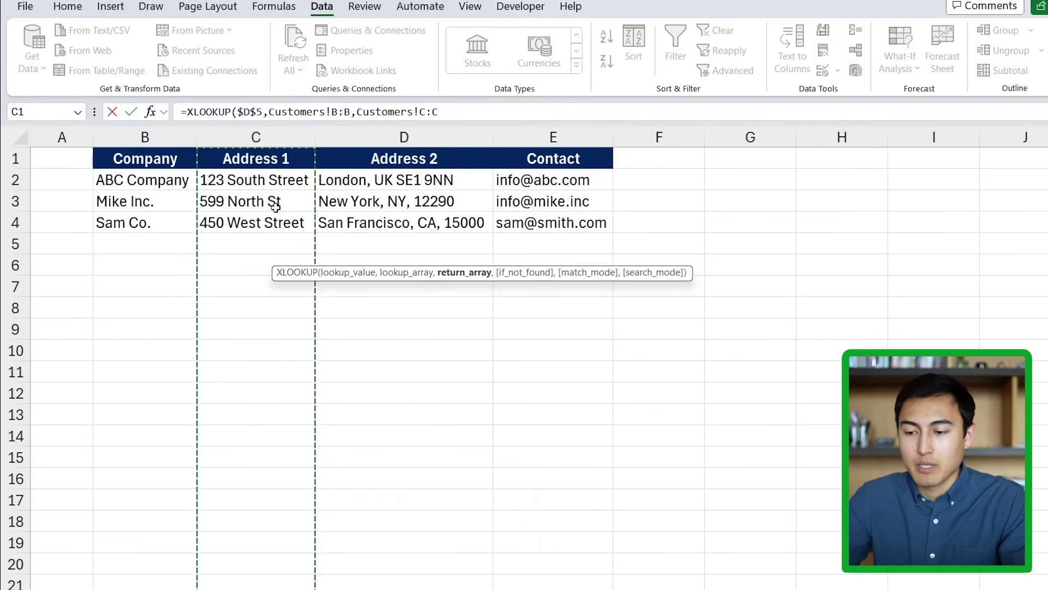
pyautogui.click(492, 113)
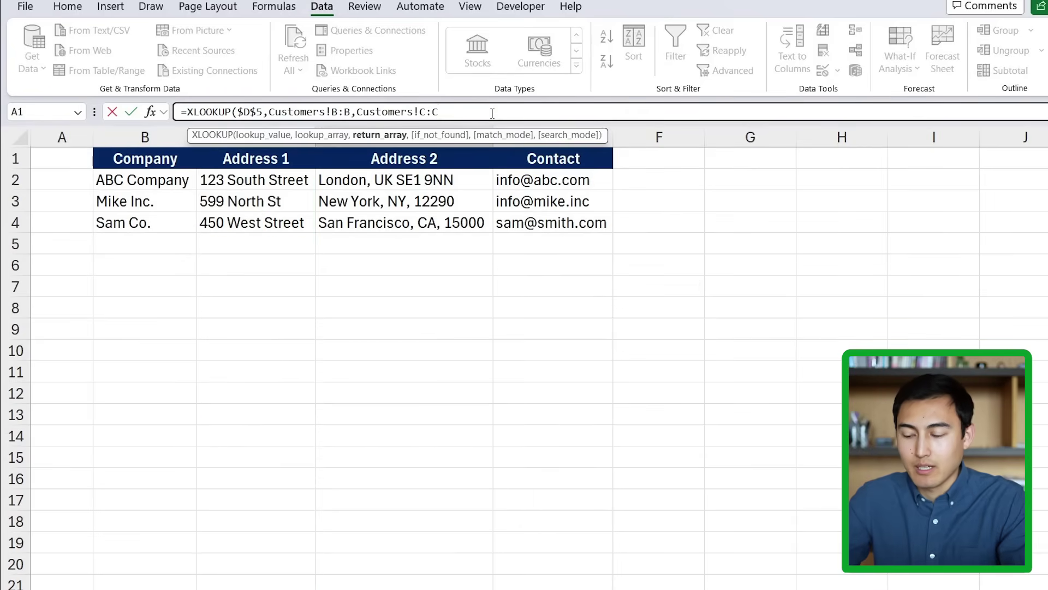
pyautogui.write(')')
pyautogui.press('Return')
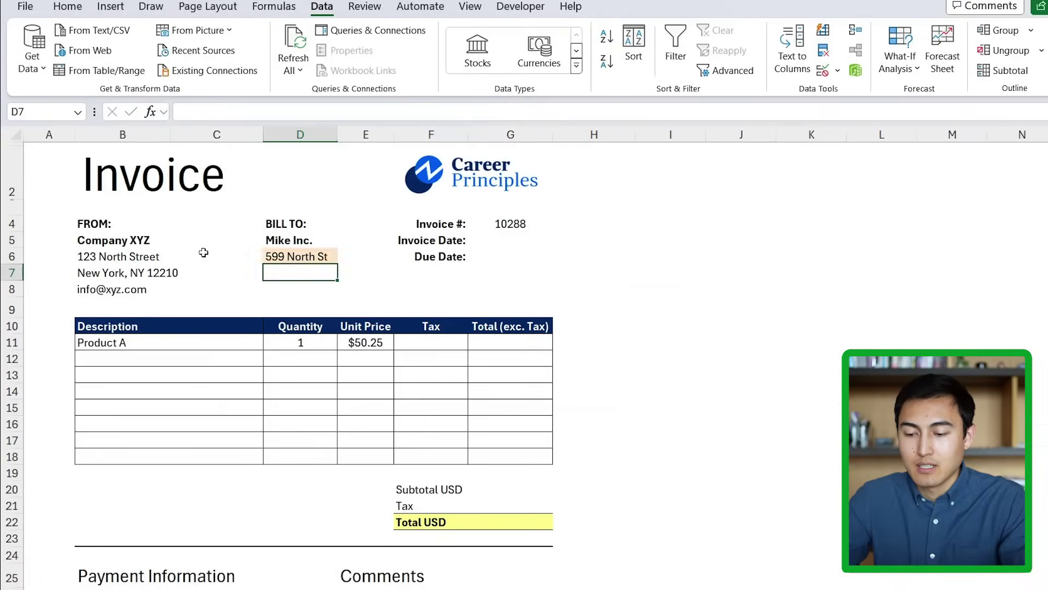
# Fill the D6 lookup formula down to D8
pyautogui.press('Up')
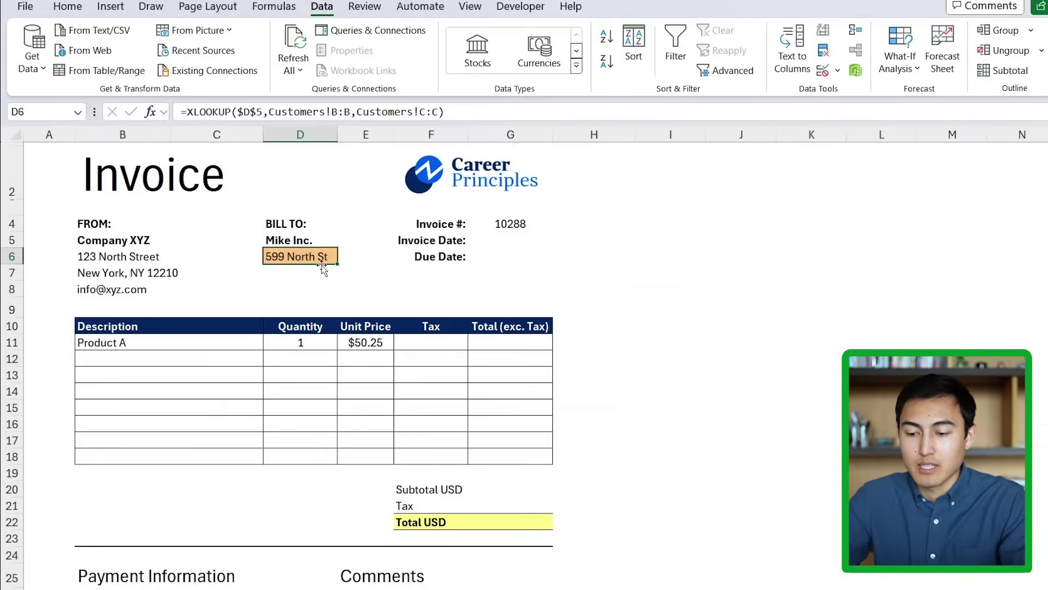
pyautogui.moveTo(337, 264); pyautogui.dragTo(336, 298)
pyautogui.click(274, 273)
pyautogui.press('Down')
pyautogui.press('Up')
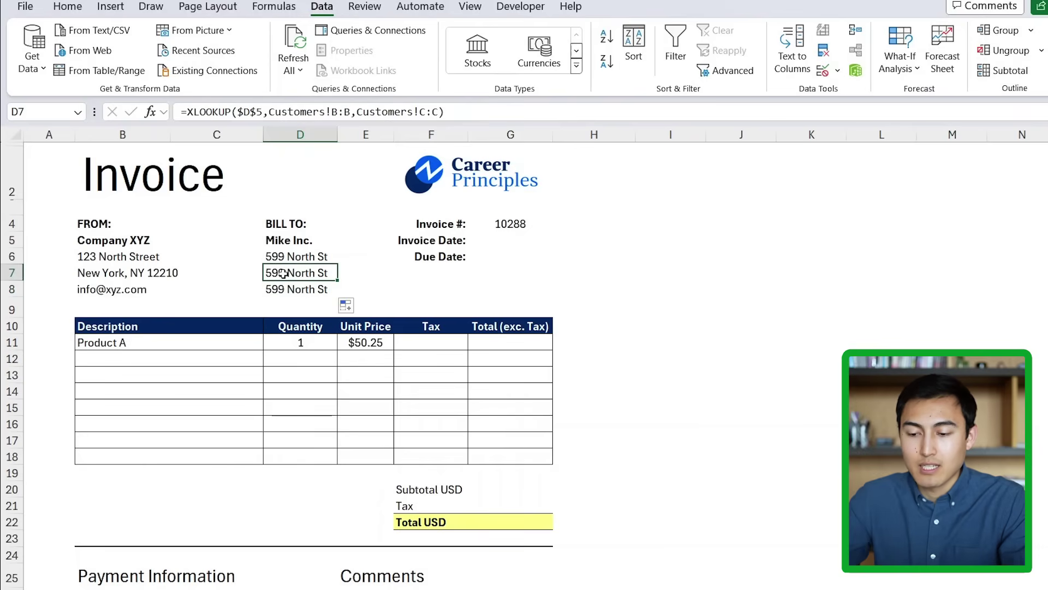
# Change the return columns to D:D in D7 and E:E in D8 for address and e-mail
pyautogui.doubleClick(282, 273)
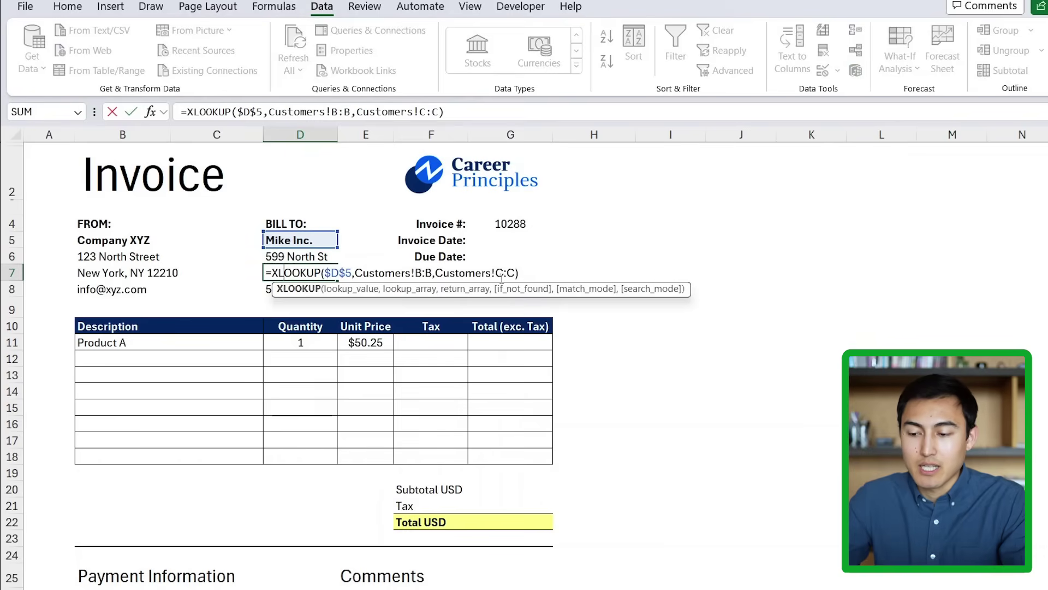
pyautogui.click(422, 112)
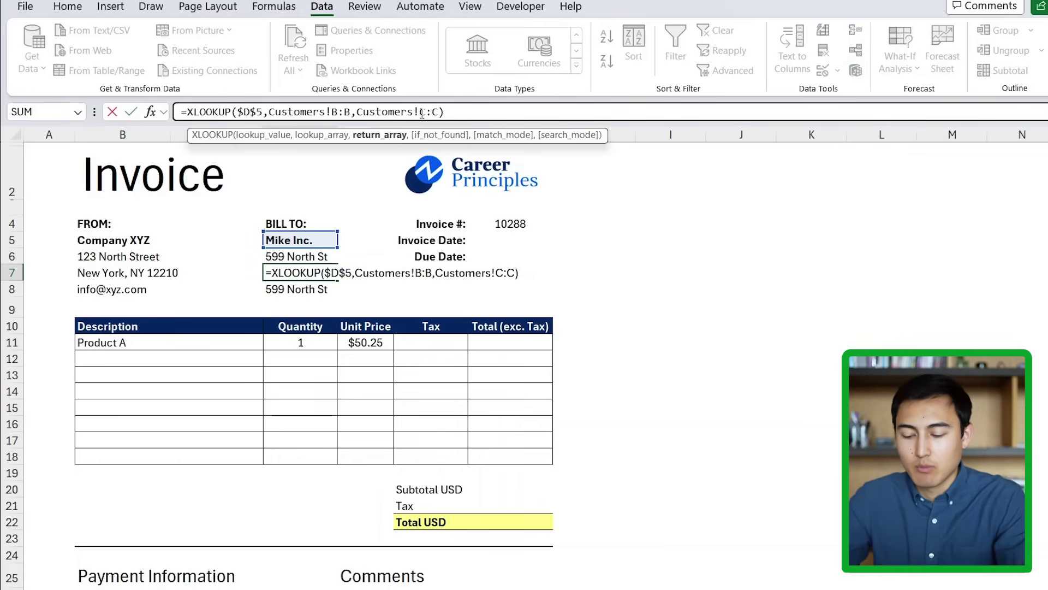
pyautogui.press('Delete')
pyautogui.write('D')
pyautogui.press('Return')
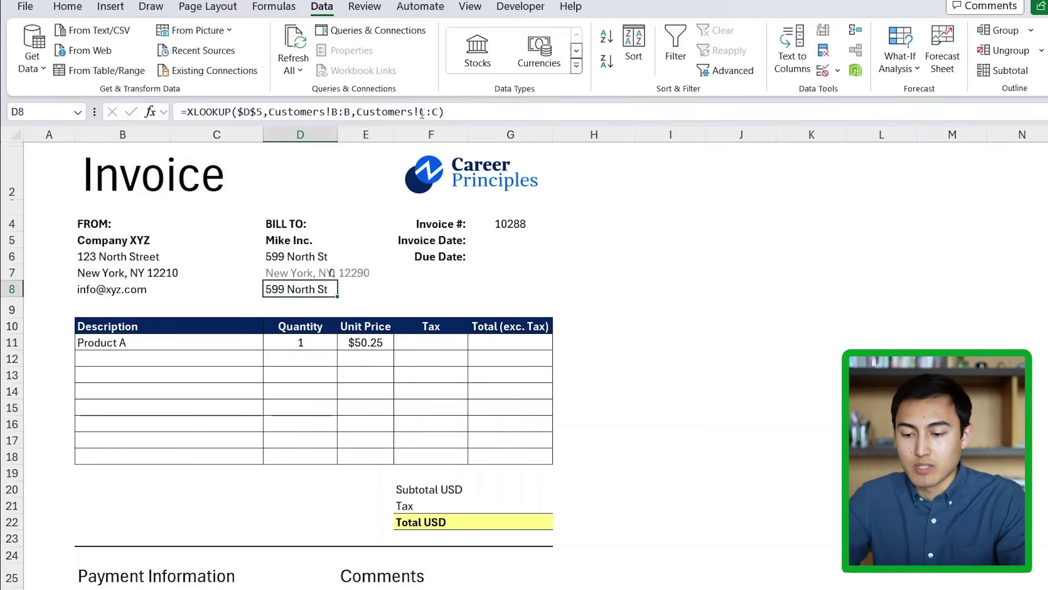
pyautogui.click(419, 111)
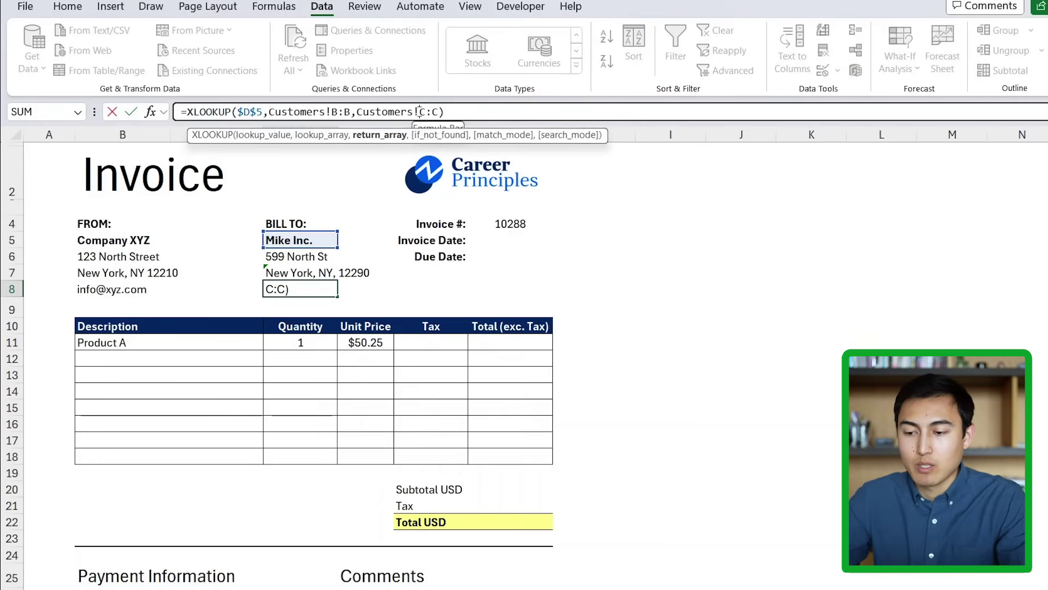
pyautogui.press('Delete')
pyautogui.write('E:E')
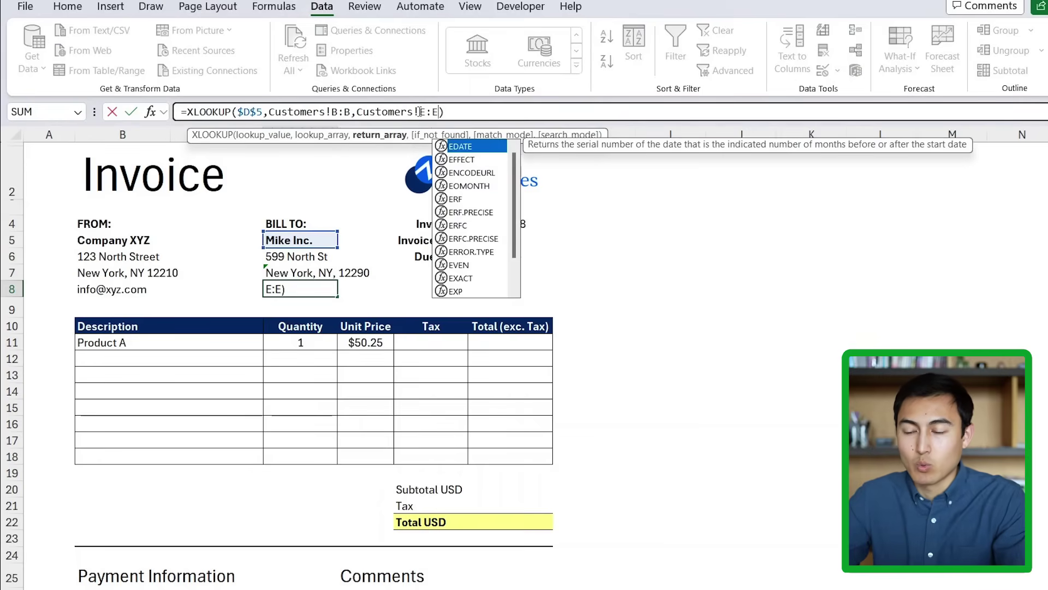
pyautogui.press('Return')
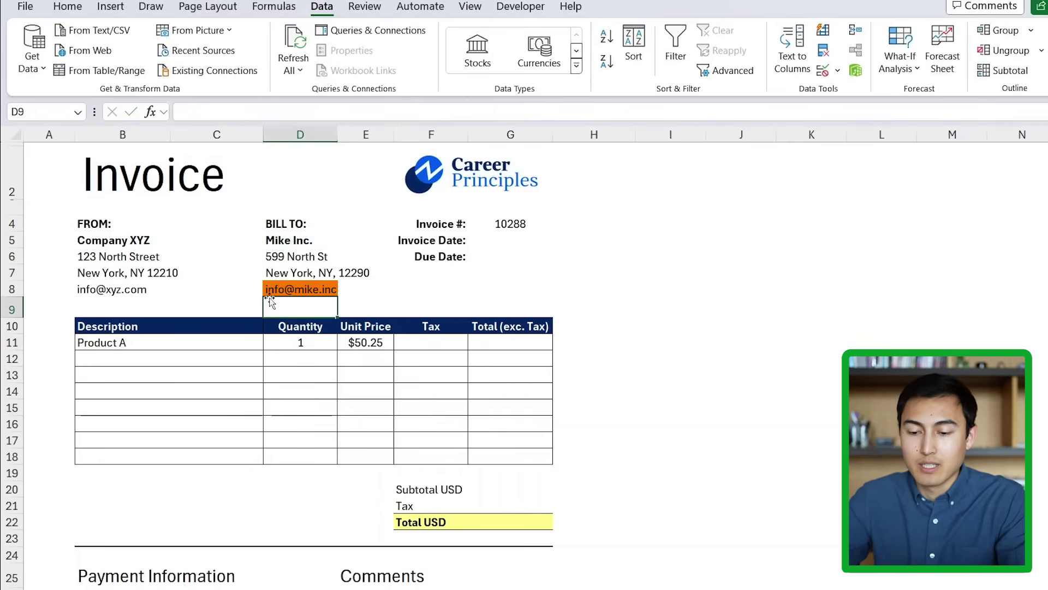
# Try the D5 dropdown, billing ABC Company and then Sam Co
pyautogui.click(300, 240)
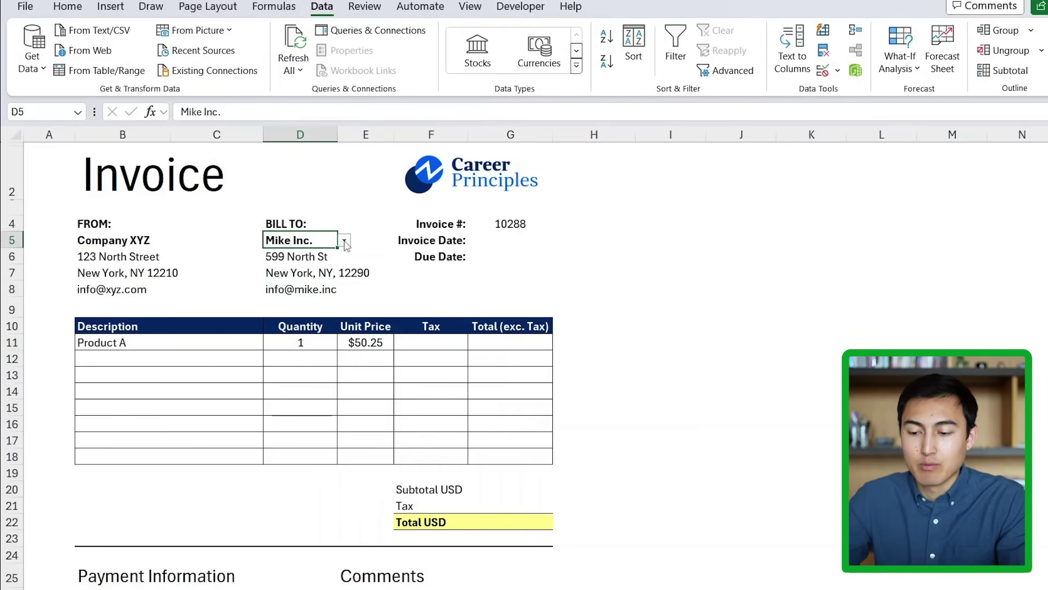
pyautogui.click(344, 241)
pyautogui.click(293, 255)
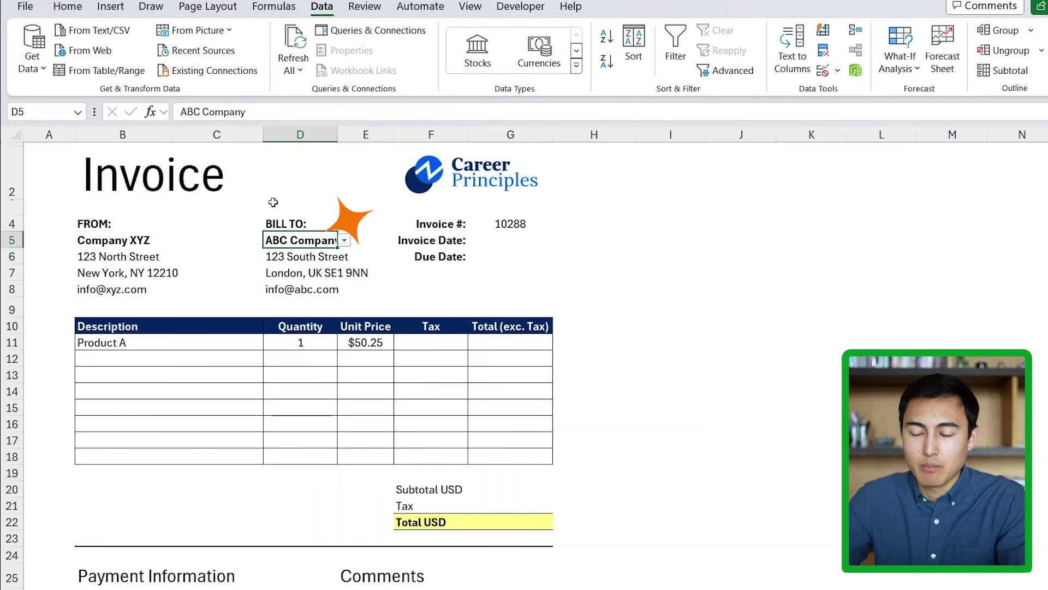
pyautogui.click(344, 241)
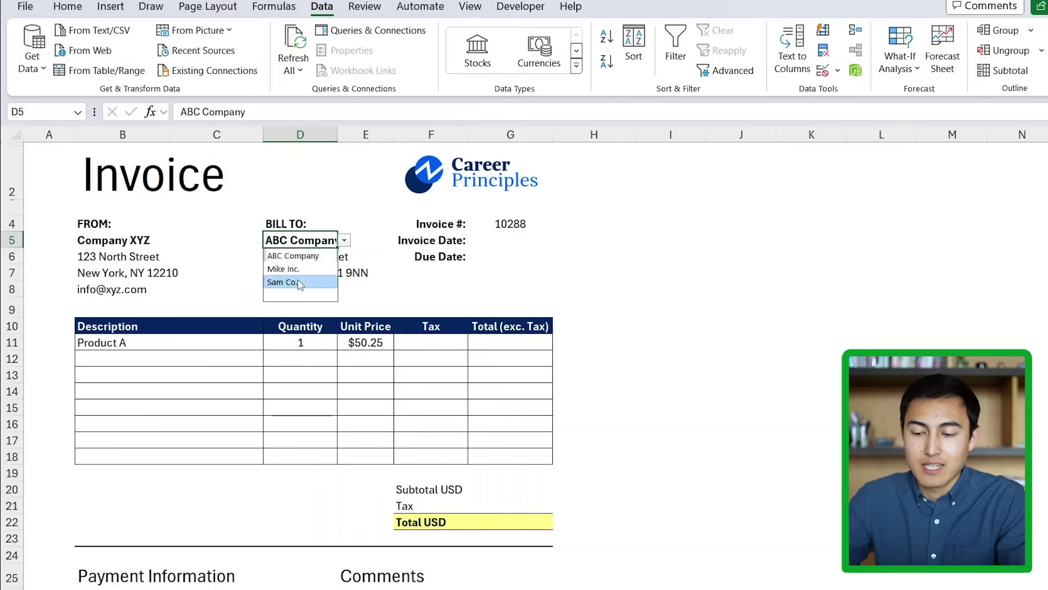
pyautogui.click(296, 279)
# Add a Test Inc customer row below the existing customers on the Customers sheet
pyautogui.hotkey('ctrl', 'pagedown')
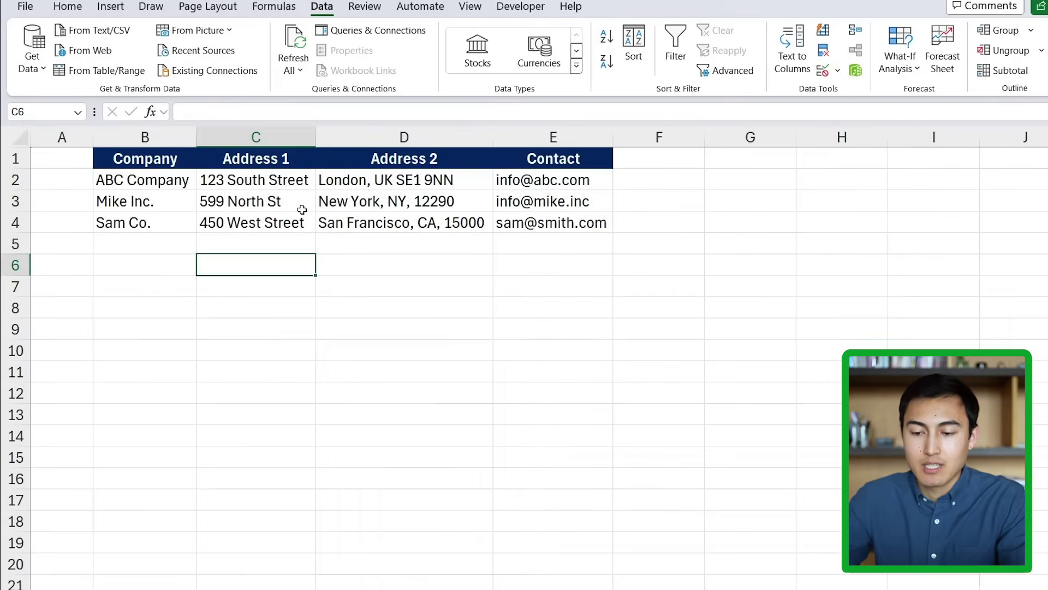
pyautogui.press('Left')
pyautogui.press('Up')
pyautogui.press('Up')
pyautogui.press('Down')
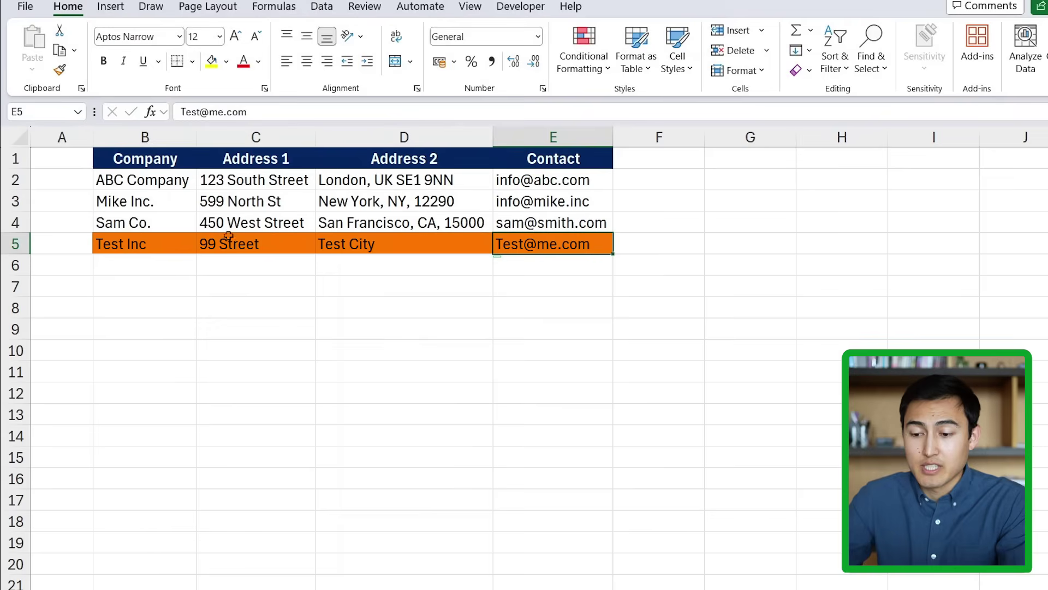
pyautogui.click(139, 250)
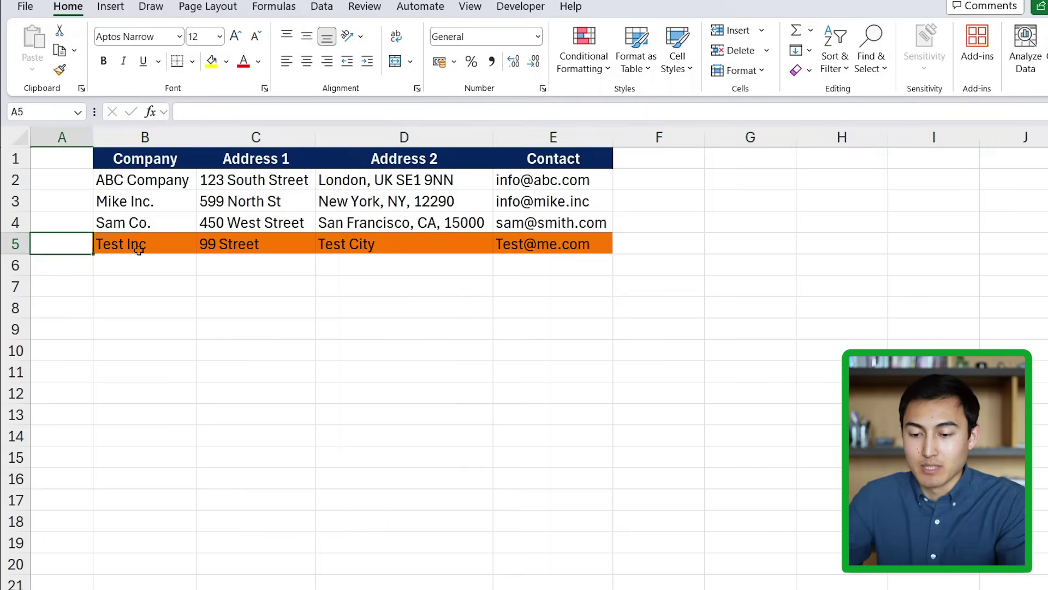
# Bill the invoice to Test Inc, showing 99 Street, Test City
pyautogui.hotkey('ctrl', 'pageup')
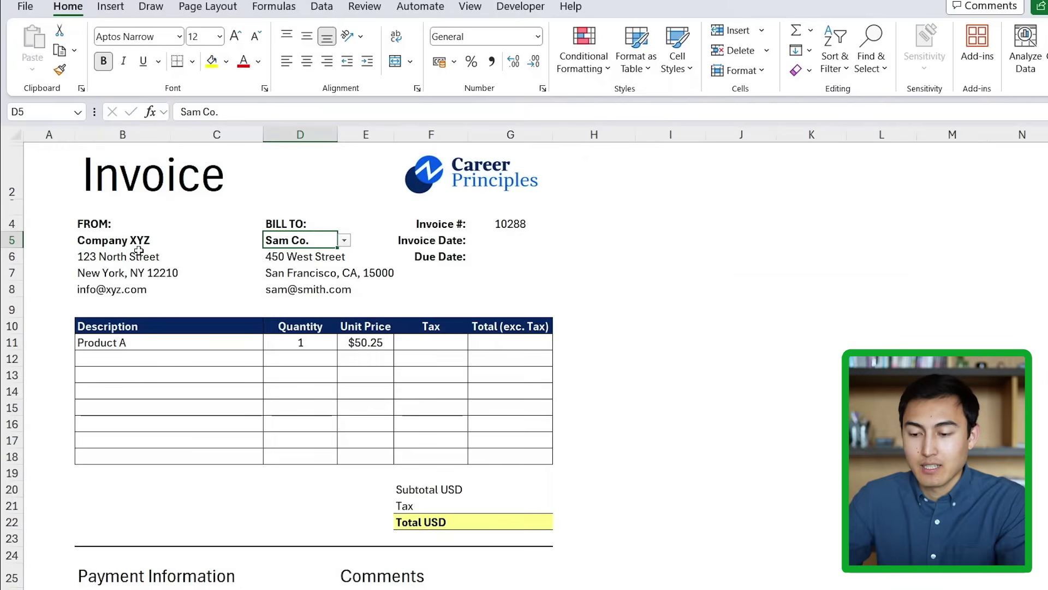
pyautogui.click(344, 240)
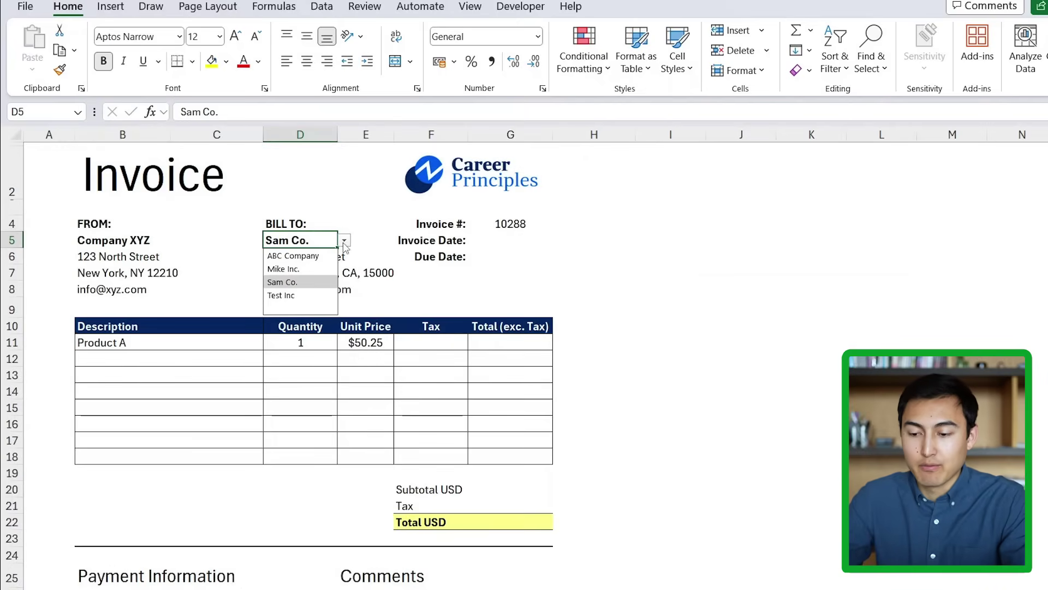
pyautogui.click(300, 295)
pyautogui.press('Down')
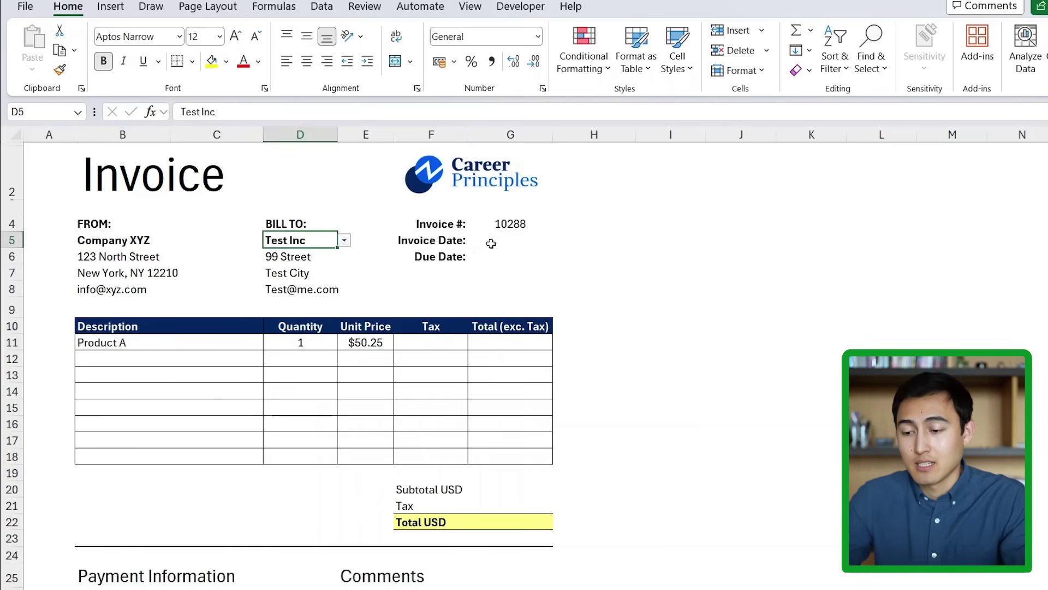
# Set the invoice date to =TODAY()
pyautogui.click(524, 228)
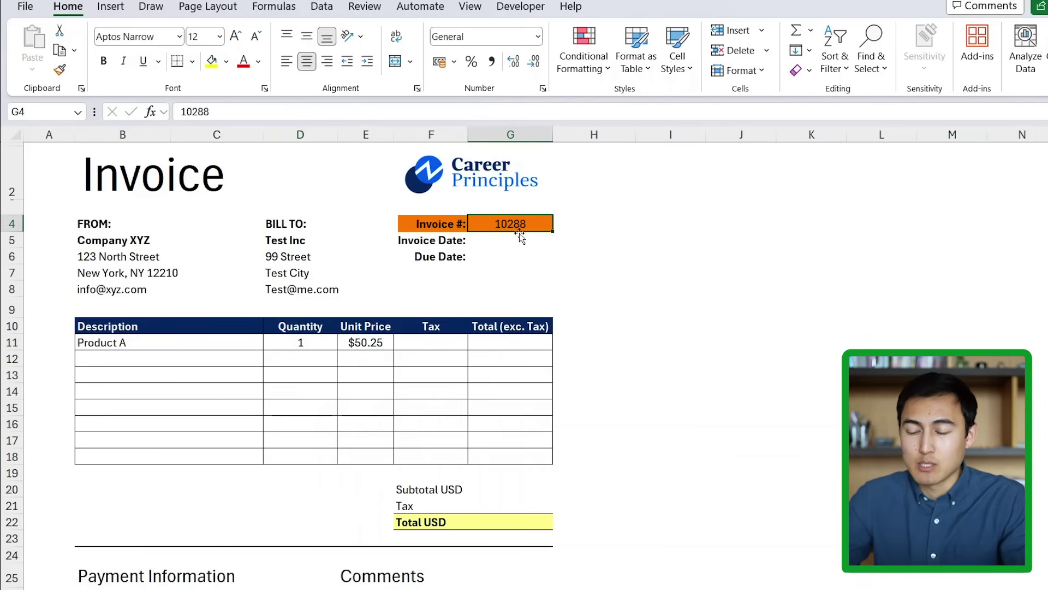
pyautogui.click(521, 245)
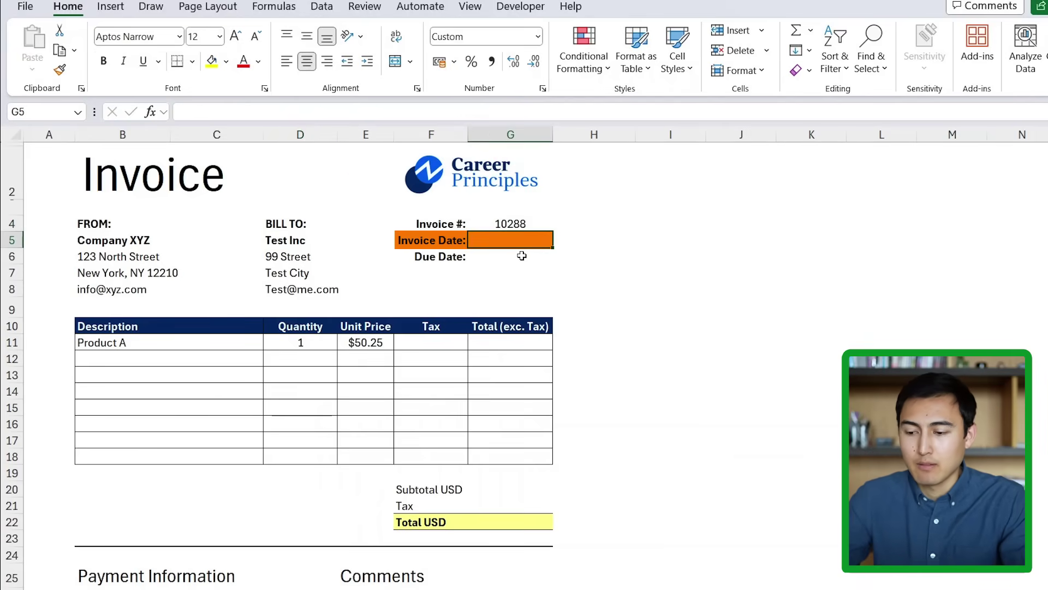
pyautogui.write('=today')
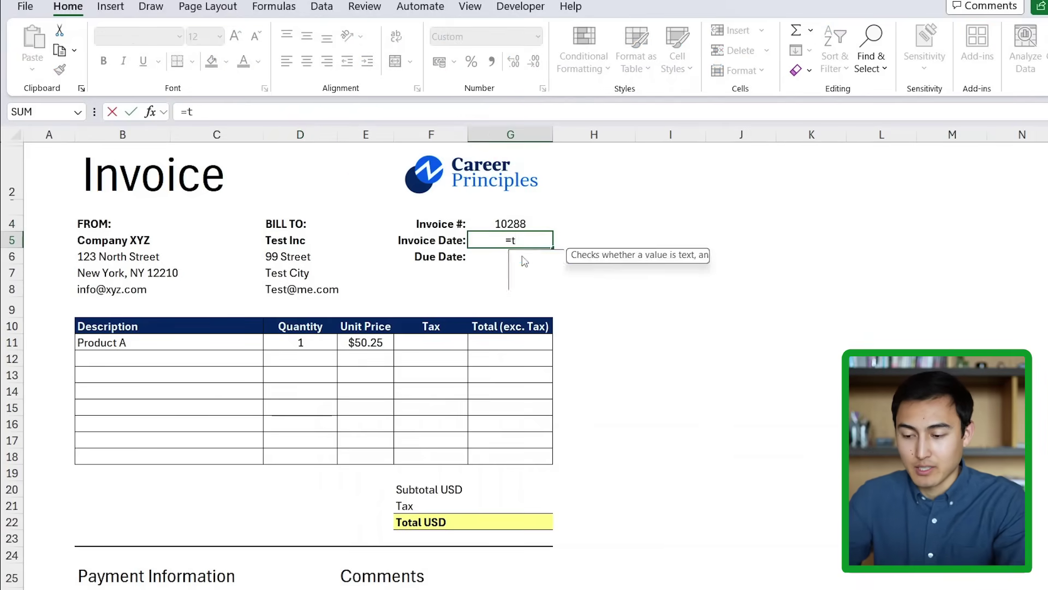
pyautogui.doubleClick(523, 257)
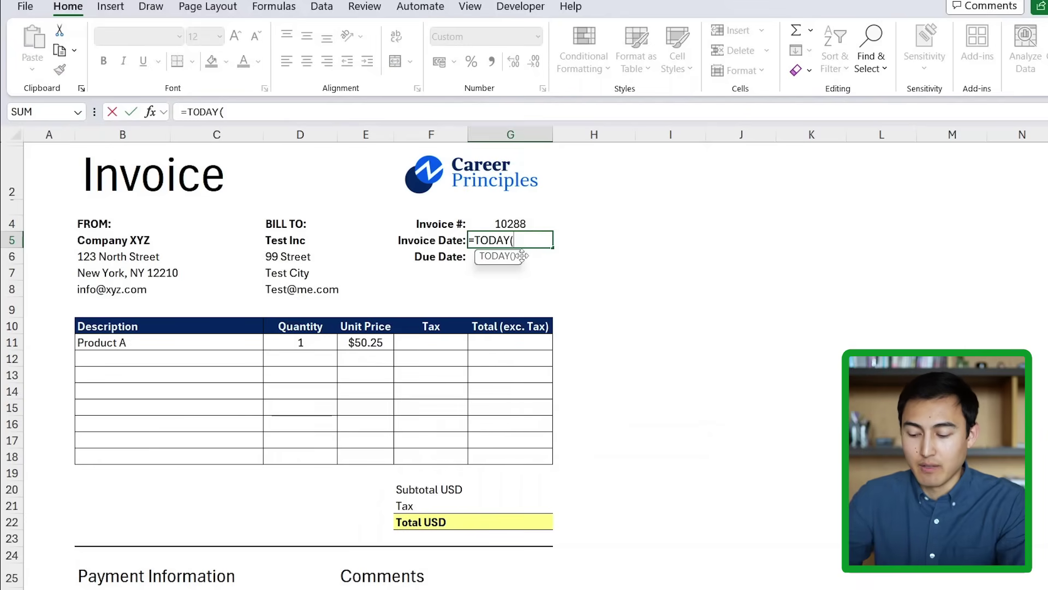
pyautogui.write(')')
pyautogui.press('Return')
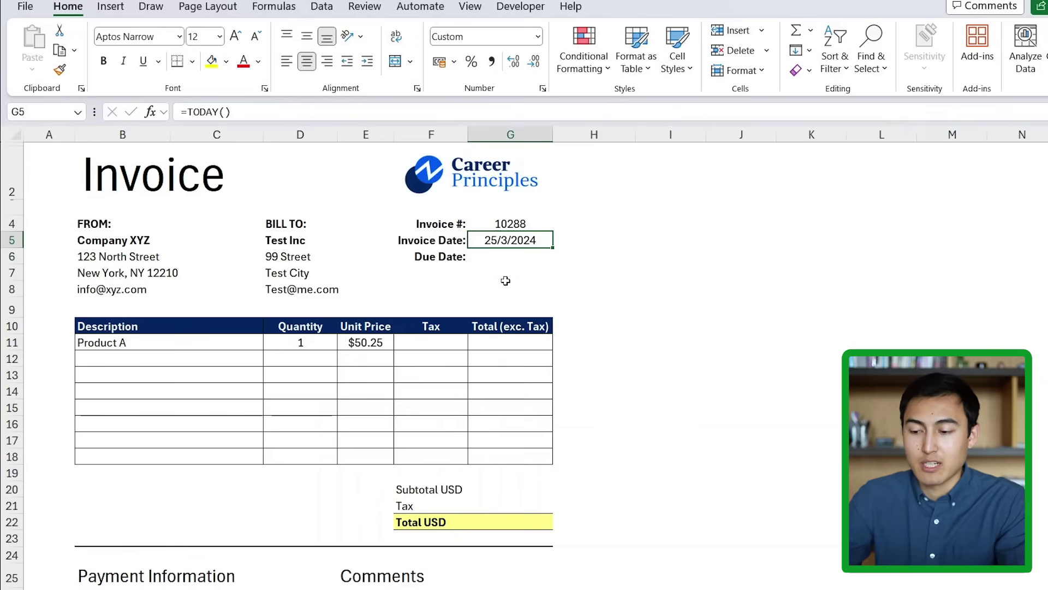
# Enter =G5+14 as the Due Date, showing 8/4/2024
pyautogui.click(523, 258)
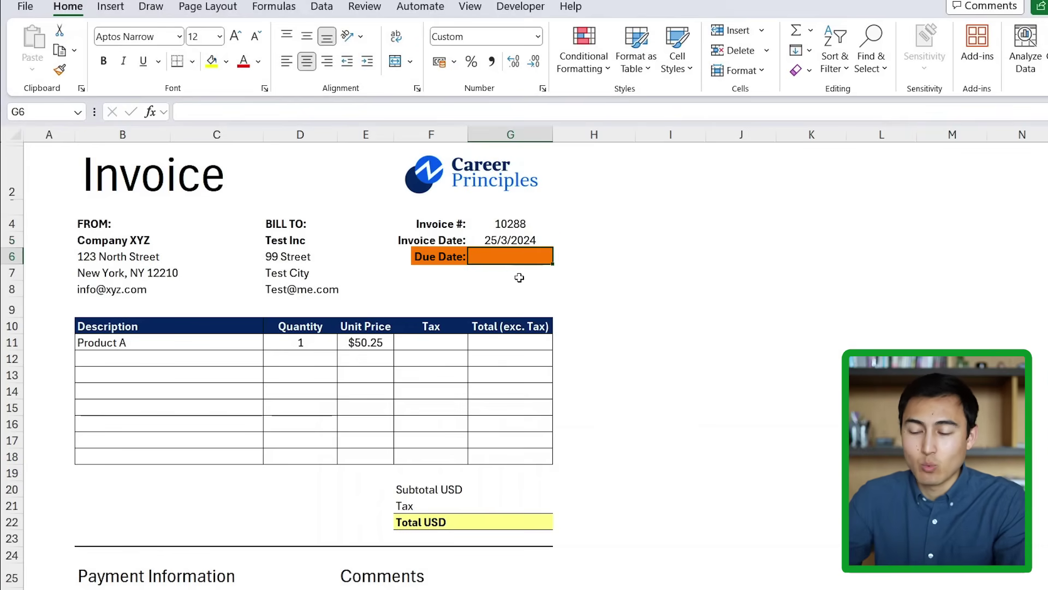
pyautogui.write('=')
pyautogui.press('Up')
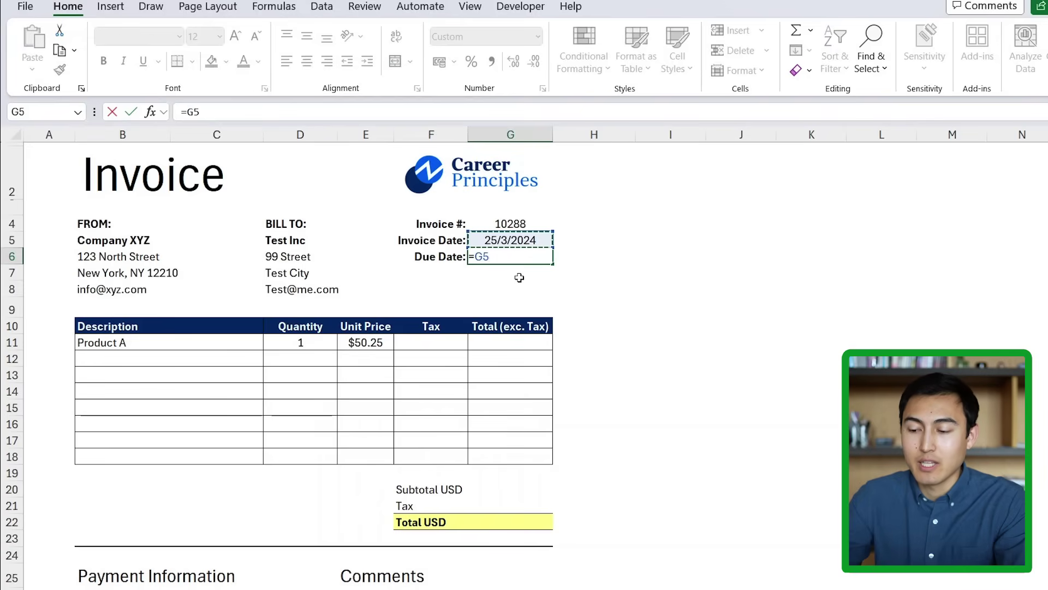
pyautogui.write('+14')
pyautogui.press('Return')
pyautogui.click(487, 264)
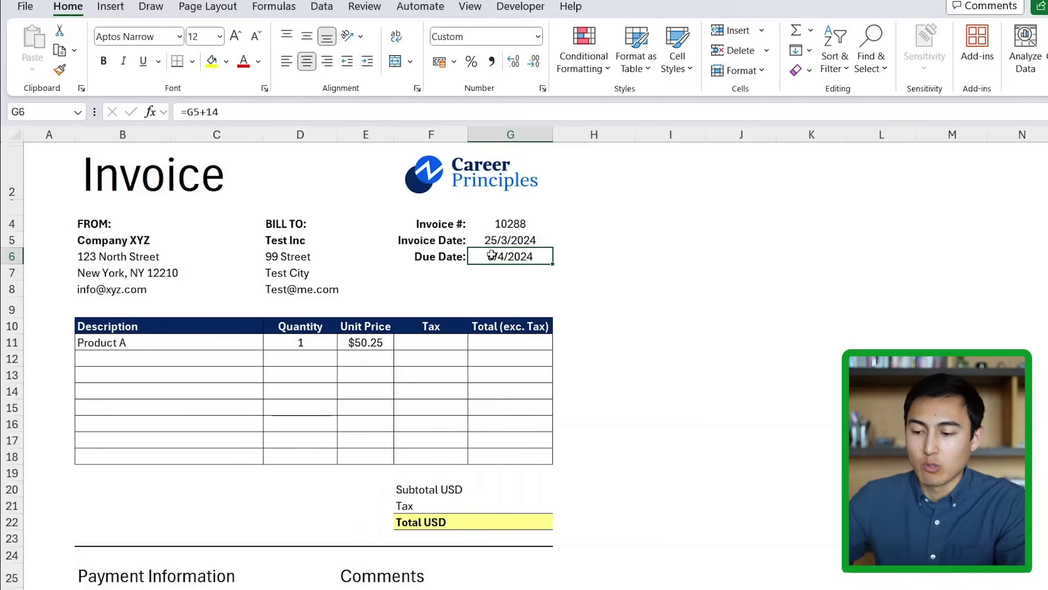
pyautogui.doubleClick(491, 255)
pyautogui.press('Escape')
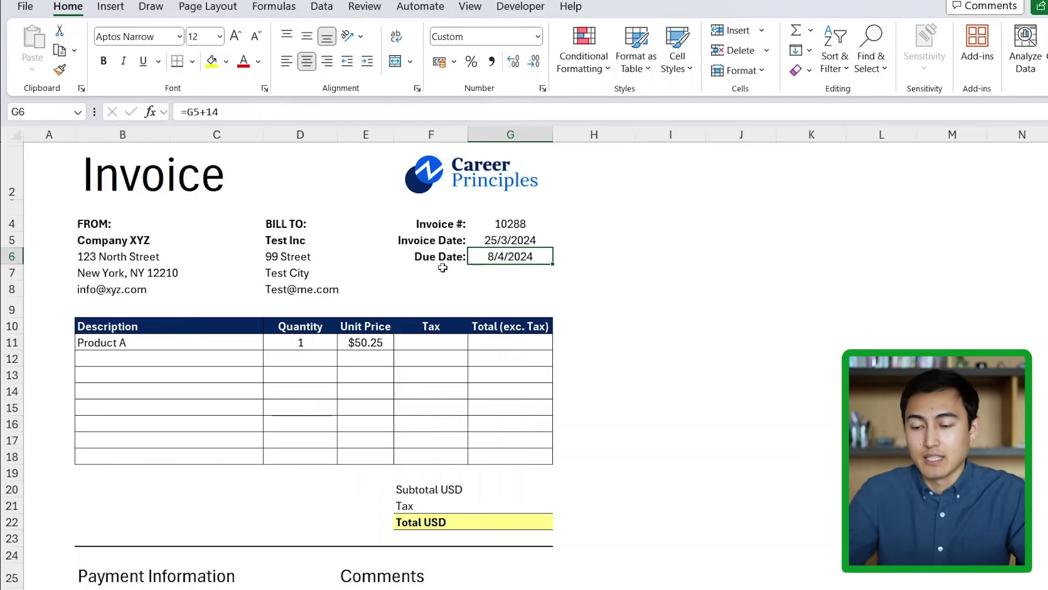
# Enter =E11*D11*0.2 as Product A's Tax in F11
pyautogui.click(82, 344)
pyautogui.press('Right')
pyautogui.press('Left')
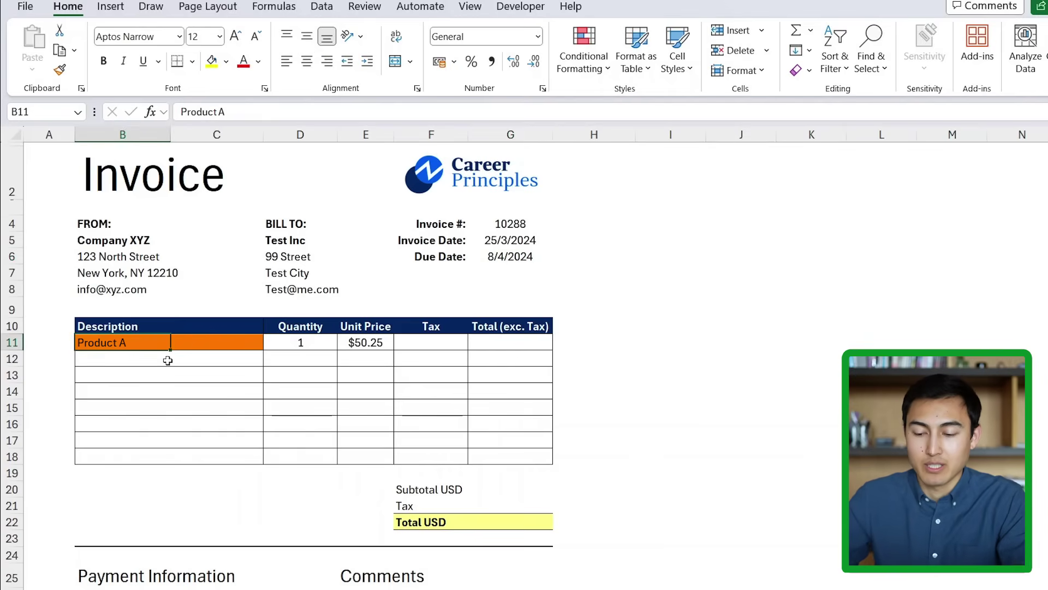
pyautogui.press('Right')
pyautogui.click(355, 345)
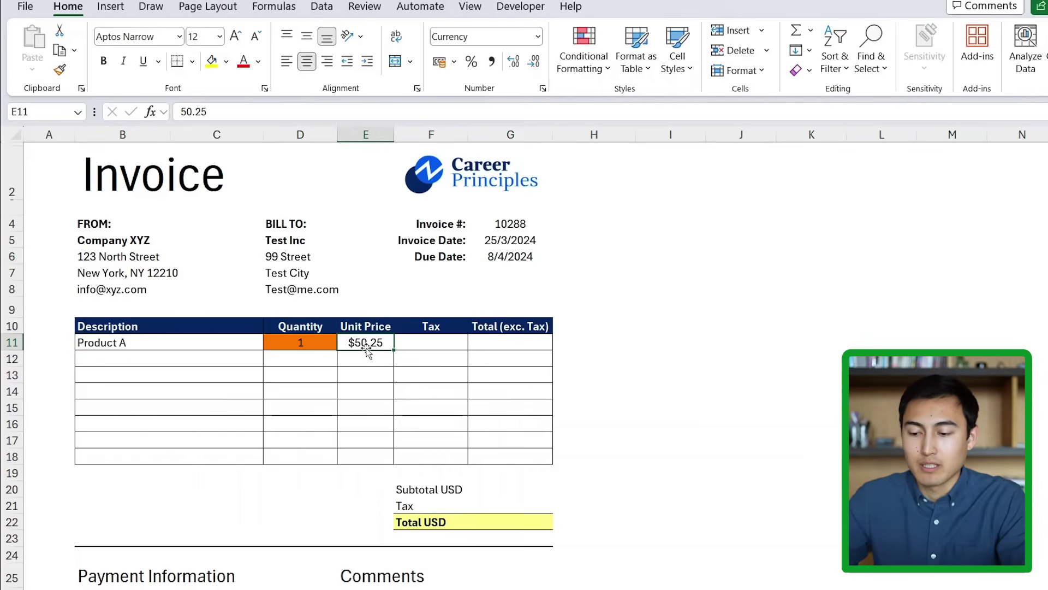
pyautogui.press('Right')
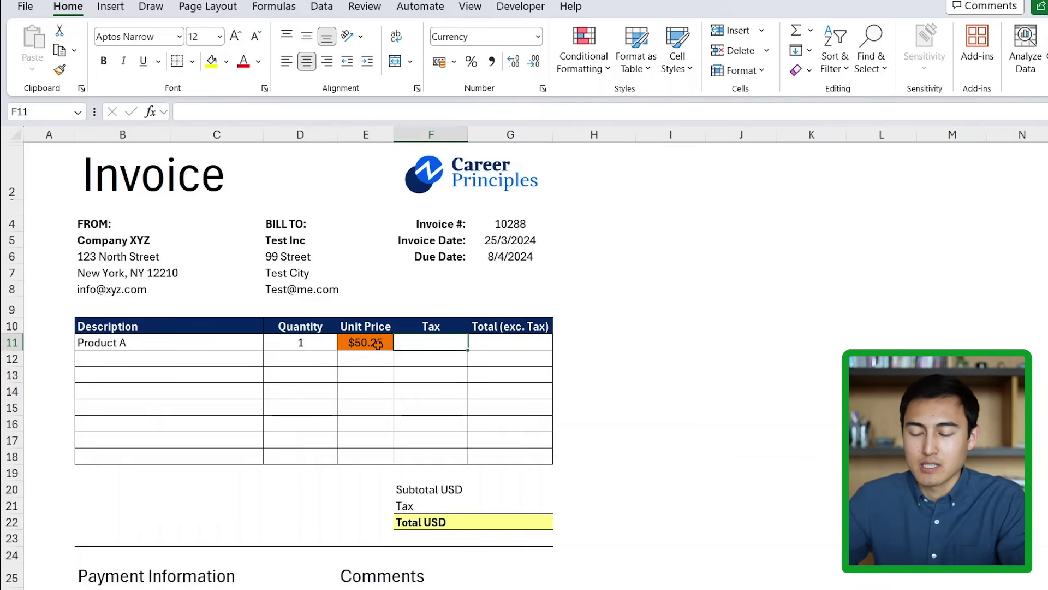
pyautogui.write('=')
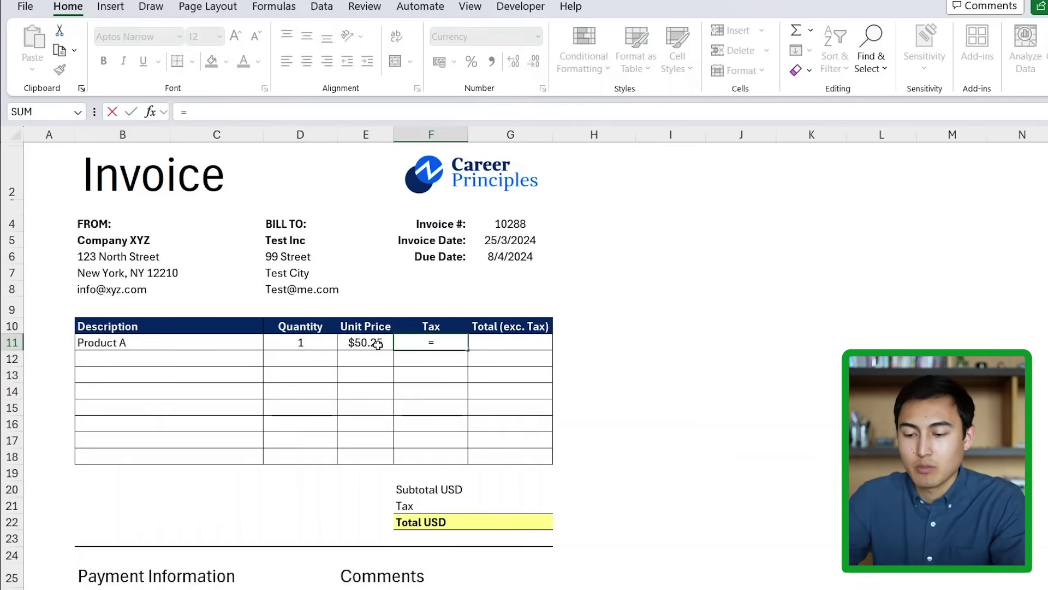
pyautogui.click(378, 344)
pyautogui.write('*')
pyautogui.press('Left')
pyautogui.press('Left')
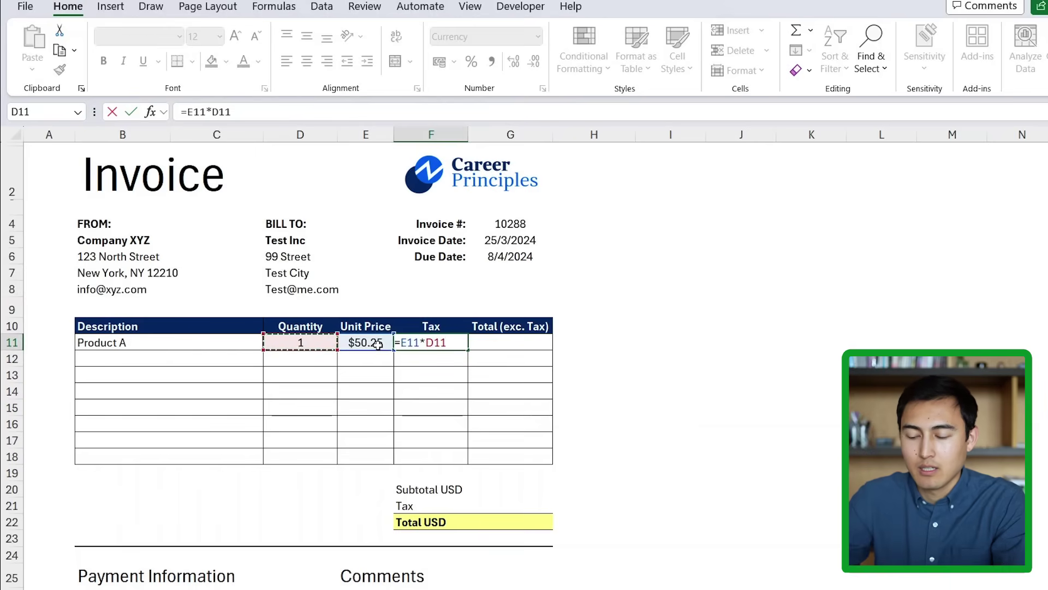
pyautogui.write('*0.2')
pyautogui.press('Return')
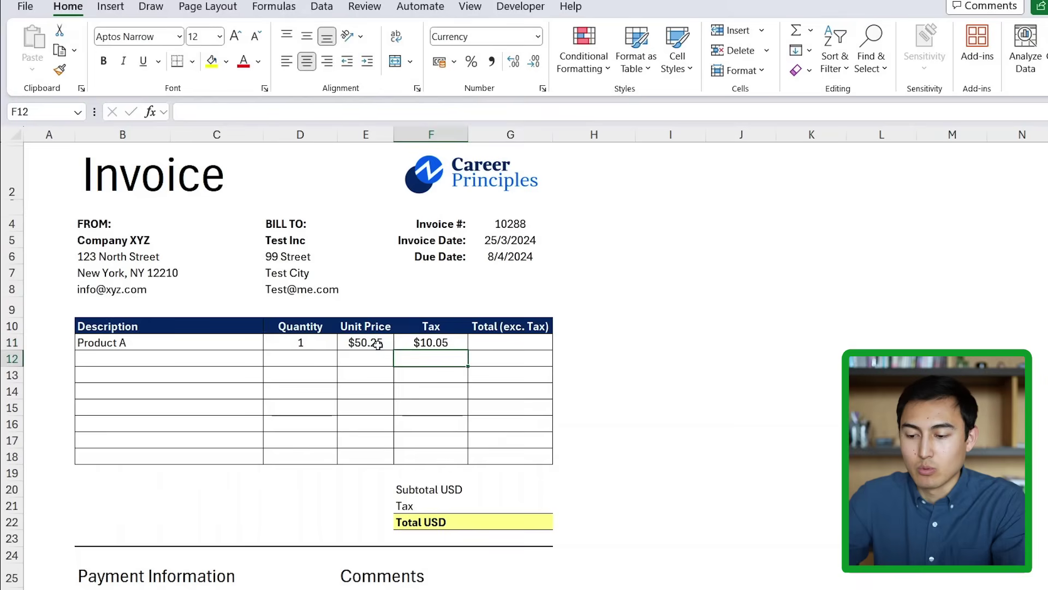
# Test the tax formula by changing Product A's quantity to 2
pyautogui.press('Up')
pyautogui.press('Right')
pyautogui.click(293, 339)
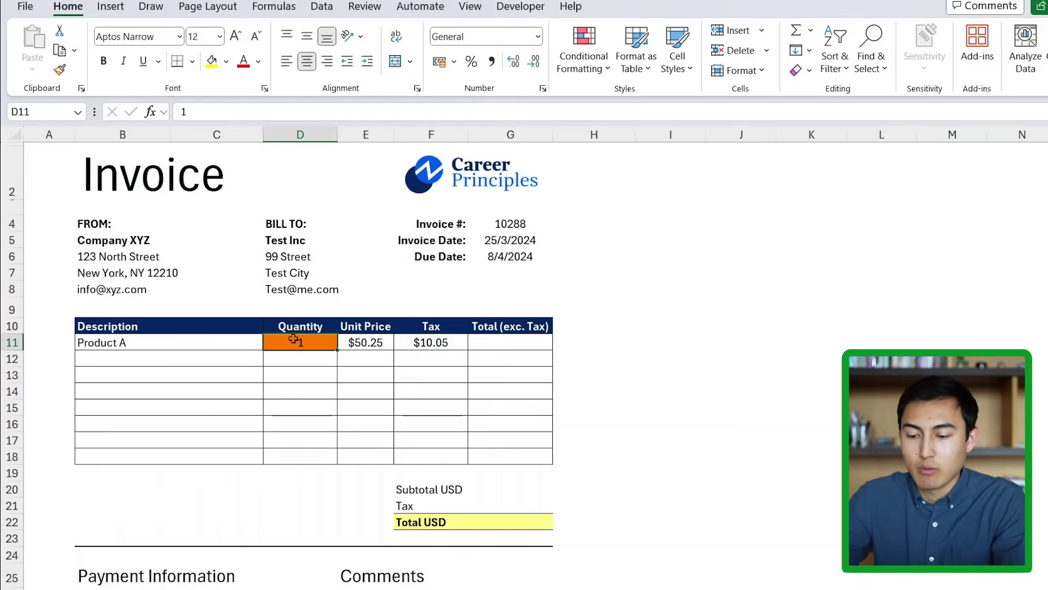
pyautogui.write('2')
pyautogui.press('Return')
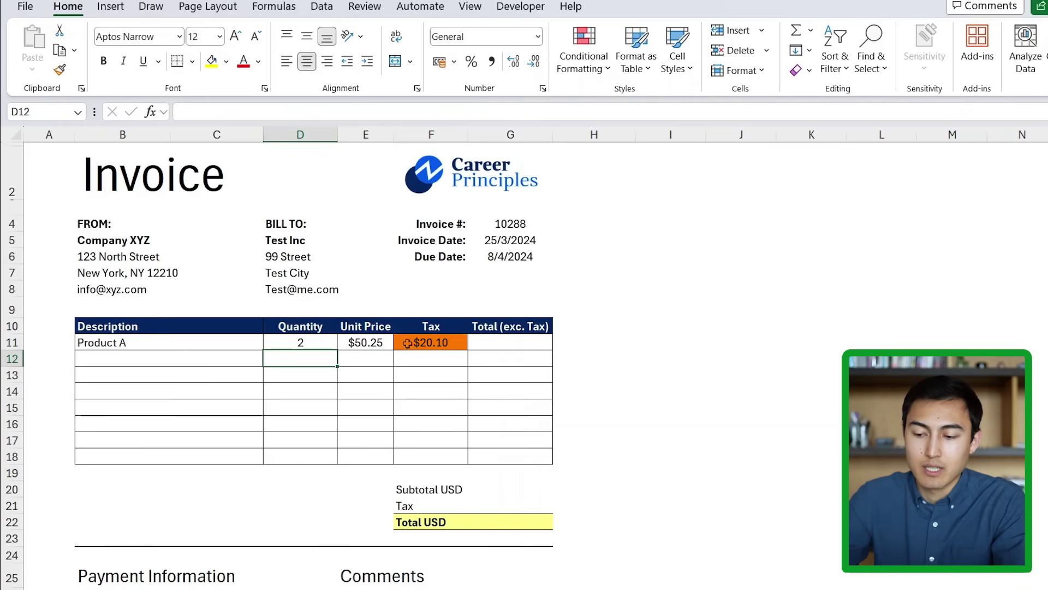
pyautogui.press('Up')
pyautogui.press('Right')
pyautogui.press('Right')
pyautogui.press('Right')
# Enter =E11*D11 as Product A's Total (exc. Tax) in G11
pyautogui.write('=')
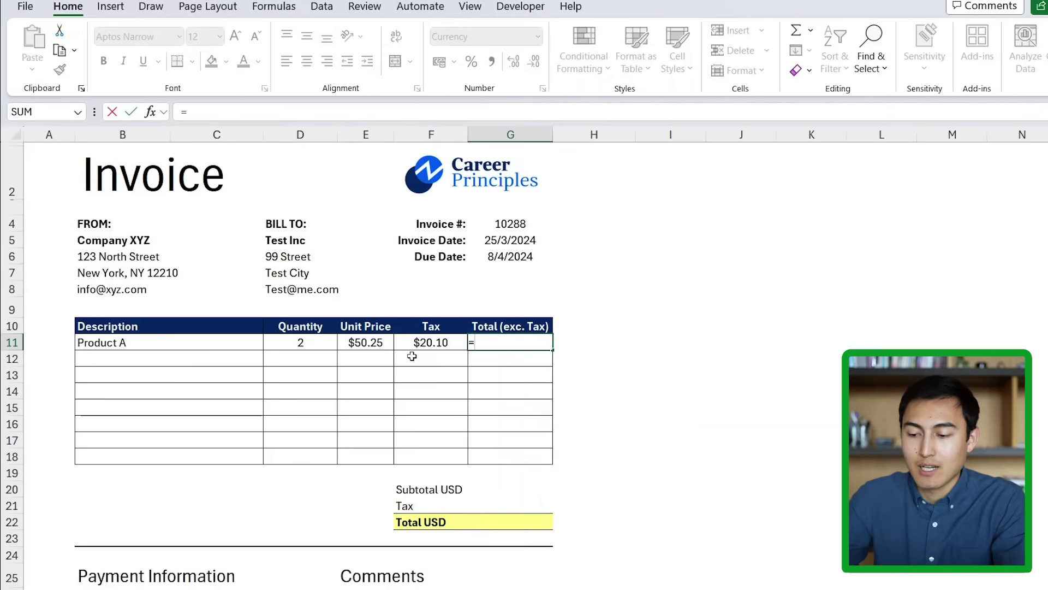
pyautogui.press('Left')
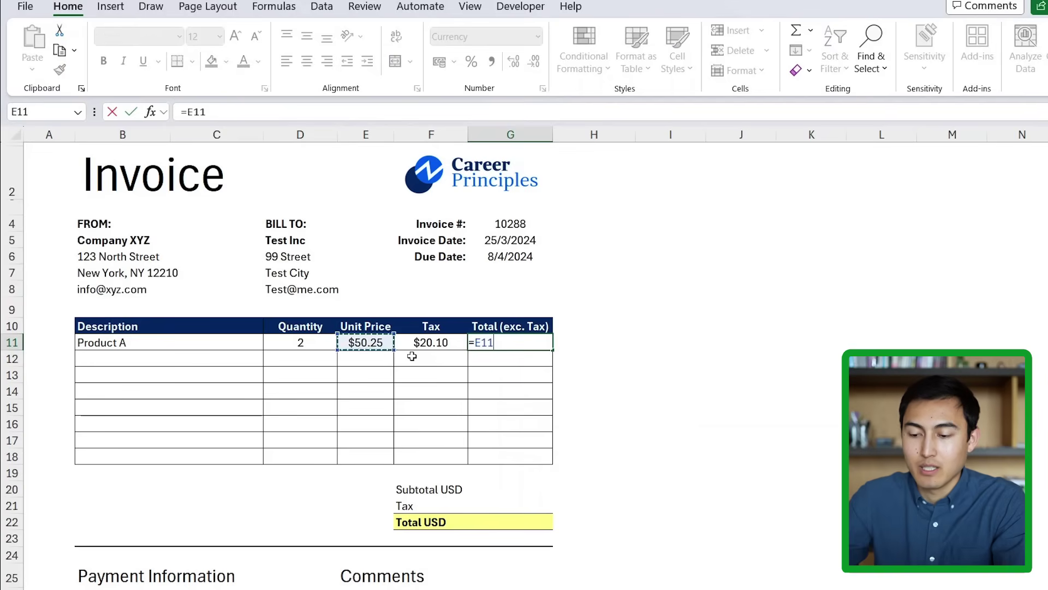
pyautogui.press('Left')
pyautogui.press('Left')
pyautogui.press('Right')
pyautogui.write('*')
pyautogui.press('Left')
pyautogui.press('Left')
# Restore Product A's quantity to 1 and select the tax and total formulas
pyautogui.press('Left')
pyautogui.write('4')
pyautogui.press('BackSpace')
pyautogui.press('Return')
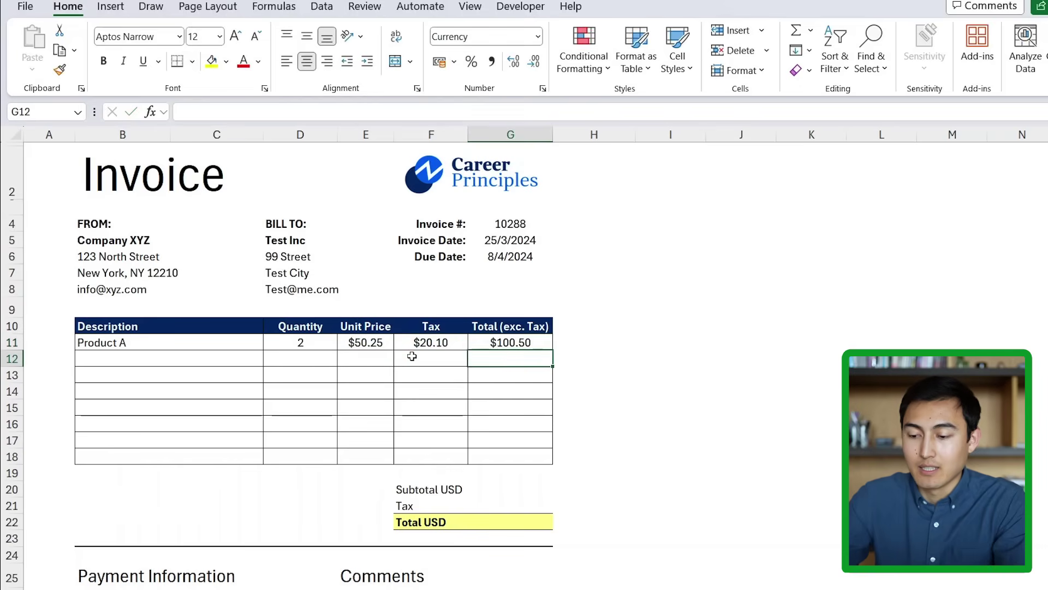
pyautogui.press('Up')
pyautogui.press('Left')
pyautogui.press('Left')
pyautogui.press('Left')
pyautogui.write('1')
pyautogui.press('Return')
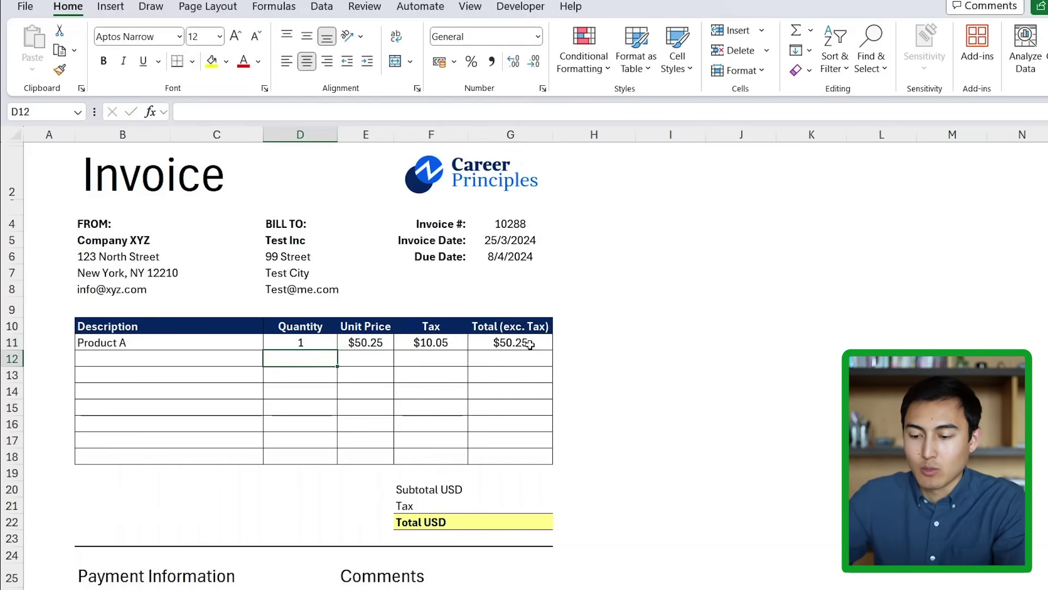
pyautogui.press('Up')
pyautogui.press('Right')
pyautogui.press('Right')
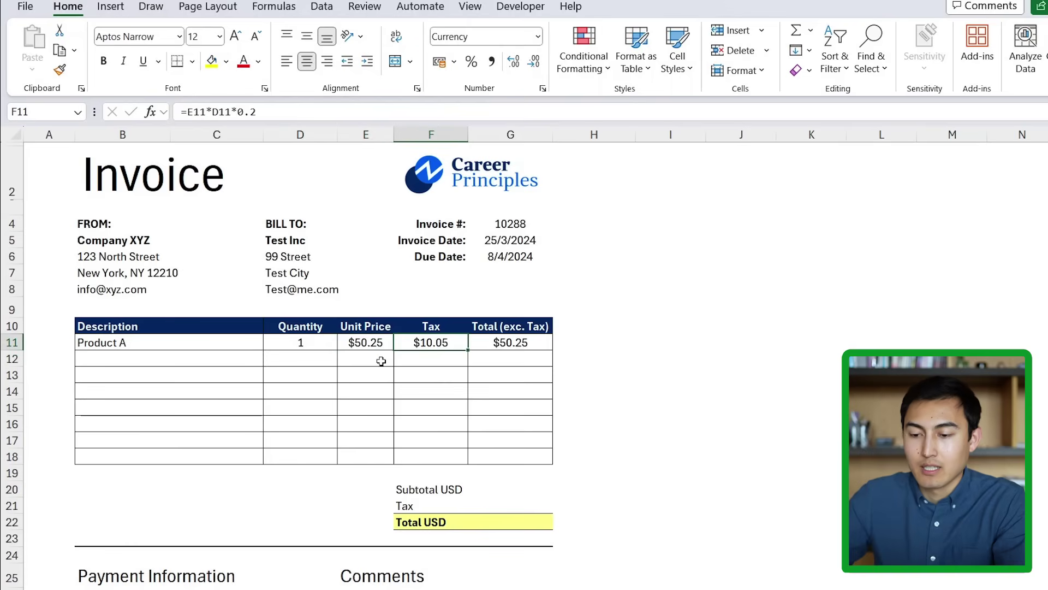
pyautogui.hotkey('shift', 'Right')
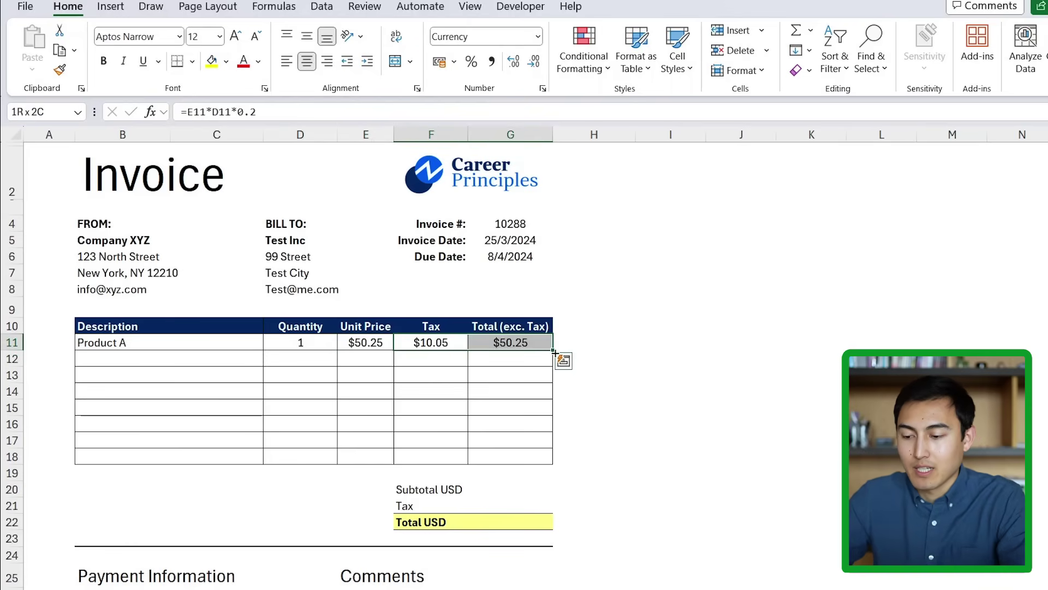
# Copy both formulas down to row 18, then rewrite F11 as =IF(D11=0,"",E11*D11*0.2)
pyautogui.moveTo(555, 352); pyautogui.dragTo(555, 465)
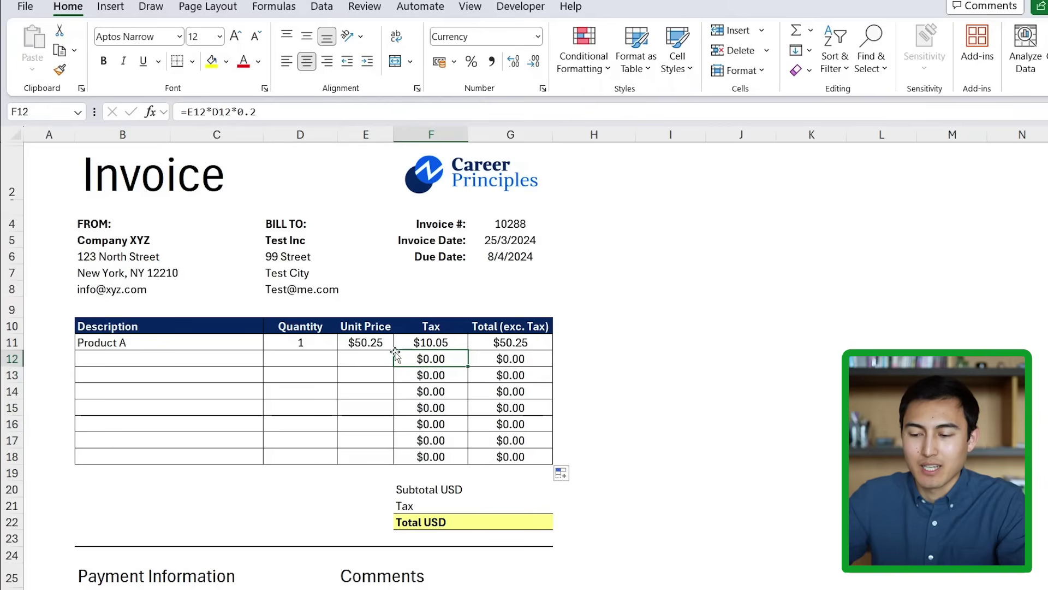
pyautogui.click(404, 345)
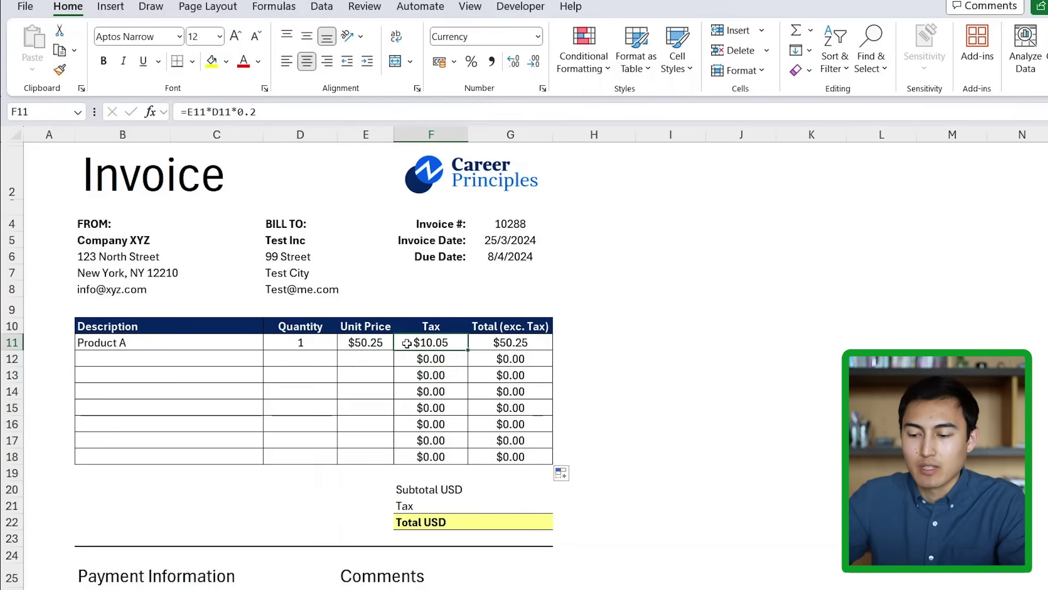
pyautogui.doubleClick(406, 343)
pyautogui.click(345, 342)
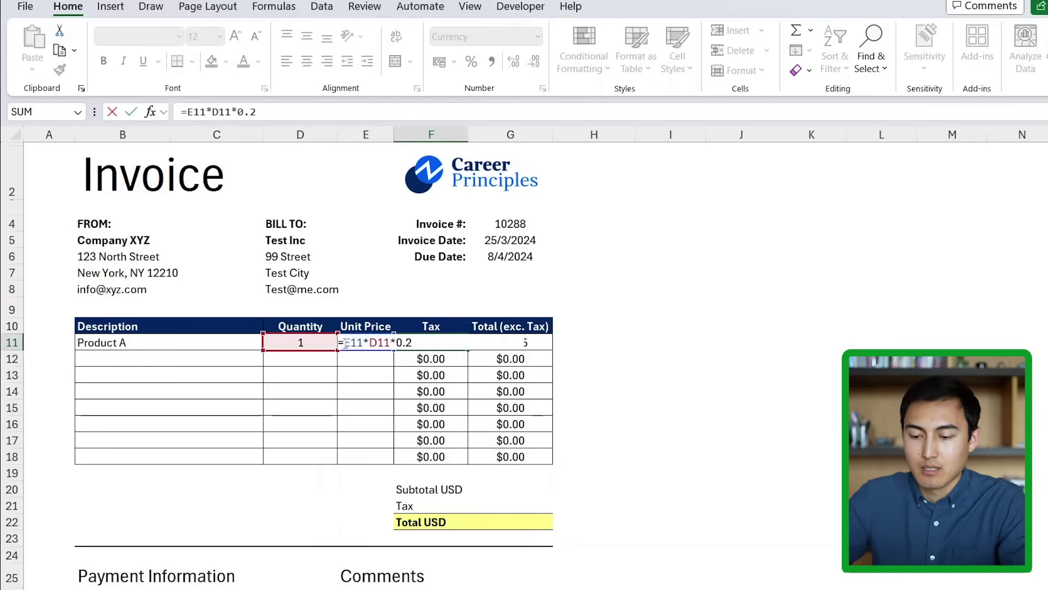
pyautogui.write('if')
pyautogui.press('Tab')
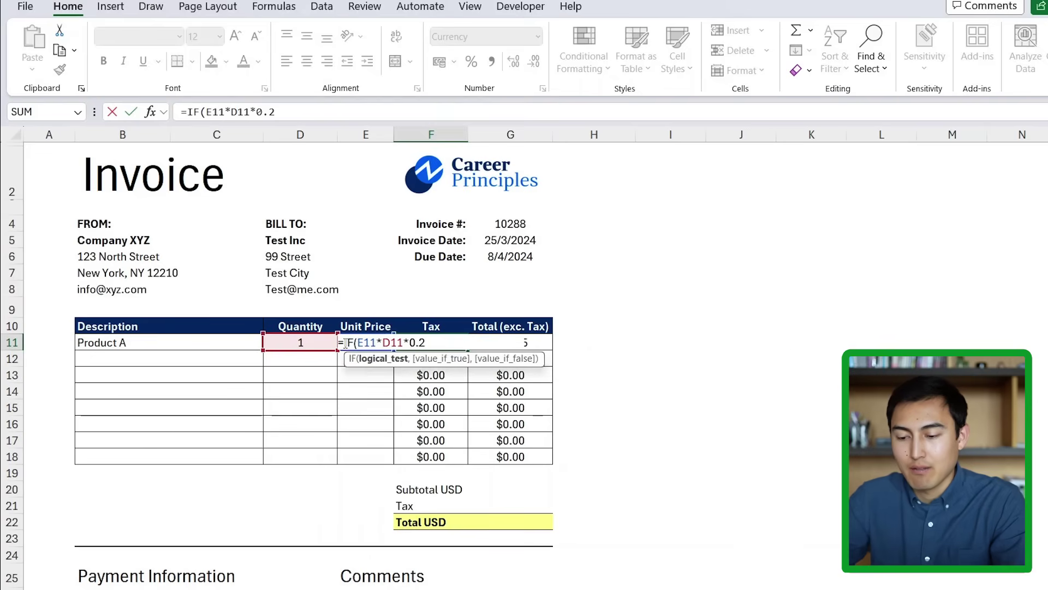
pyautogui.click(311, 344)
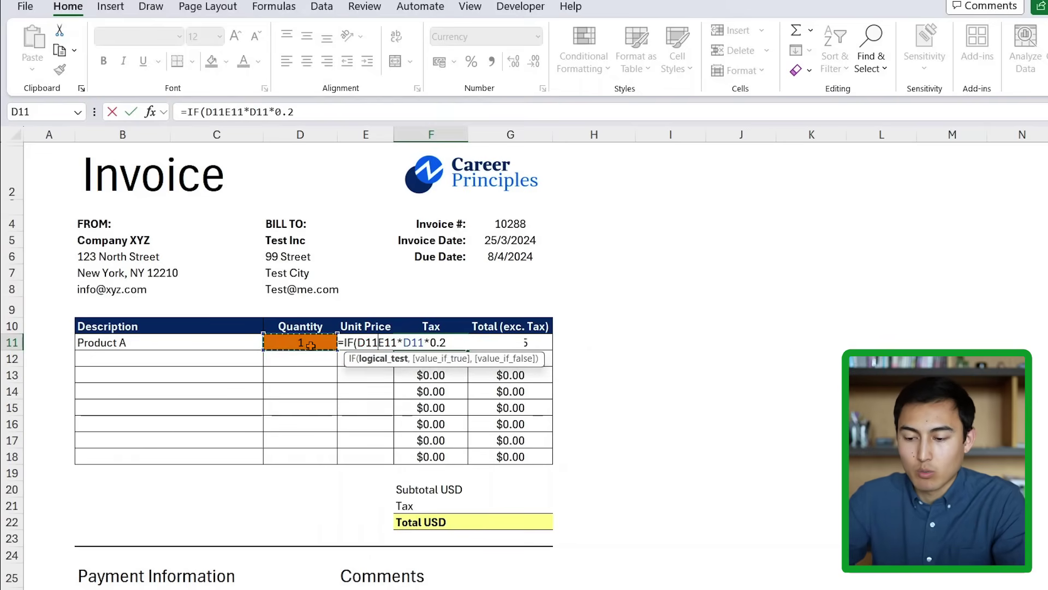
pyautogui.write('=')
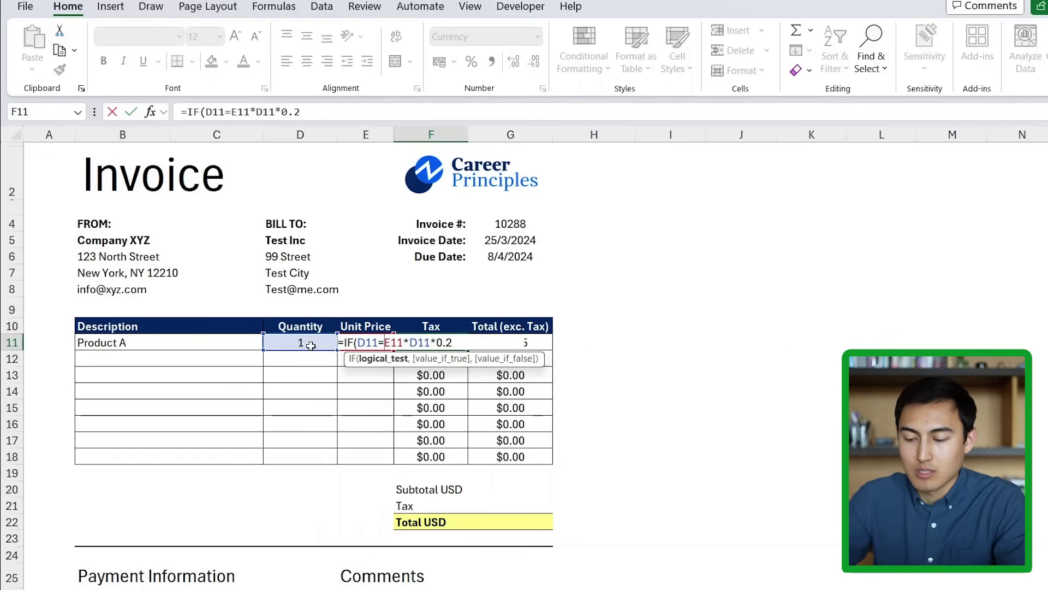
pyautogui.write('0,')
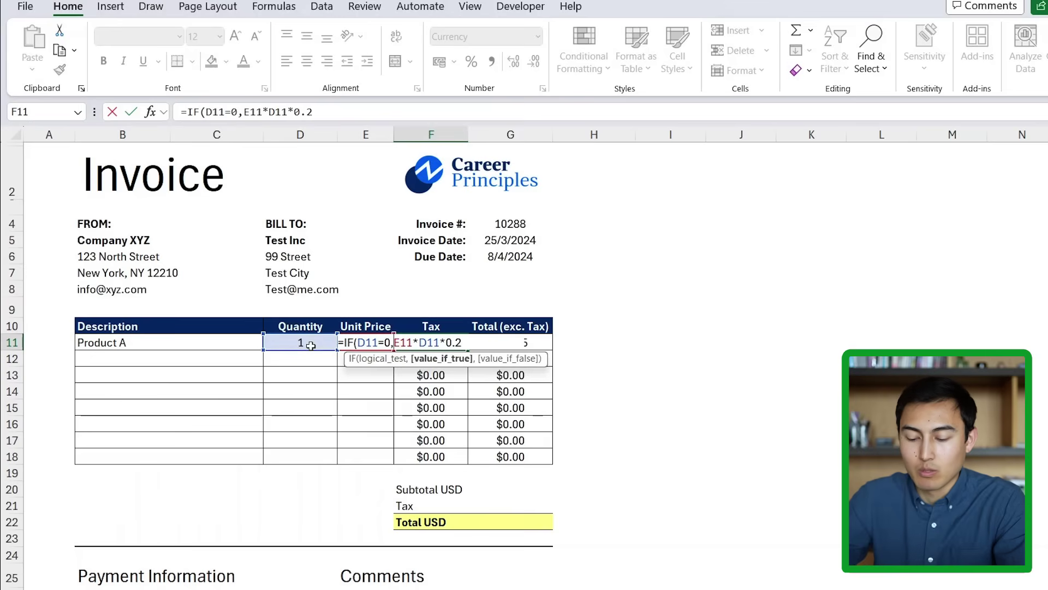
pyautogui.write('""')
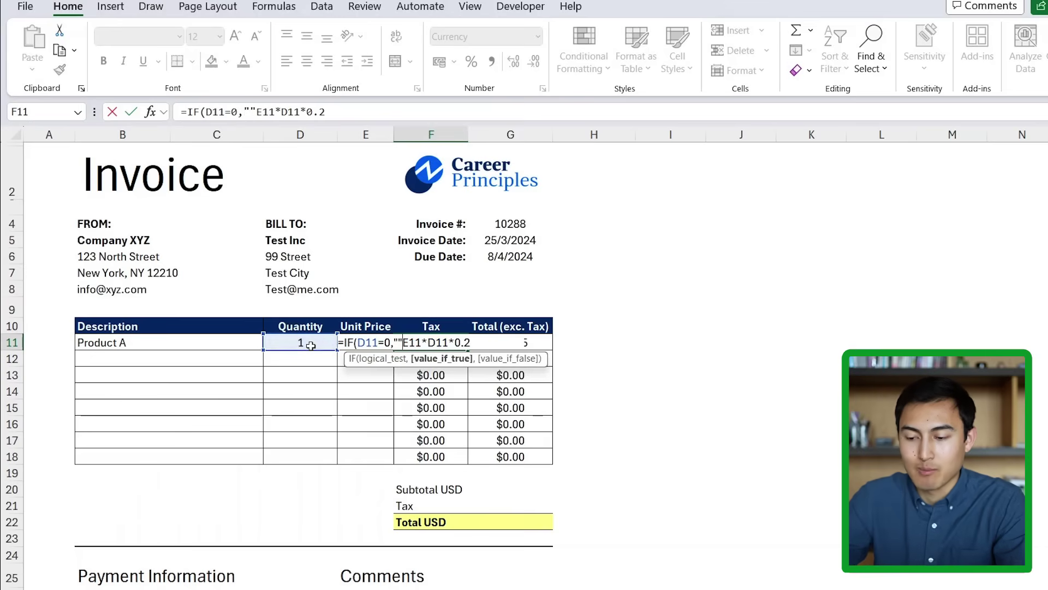
pyautogui.write(',')
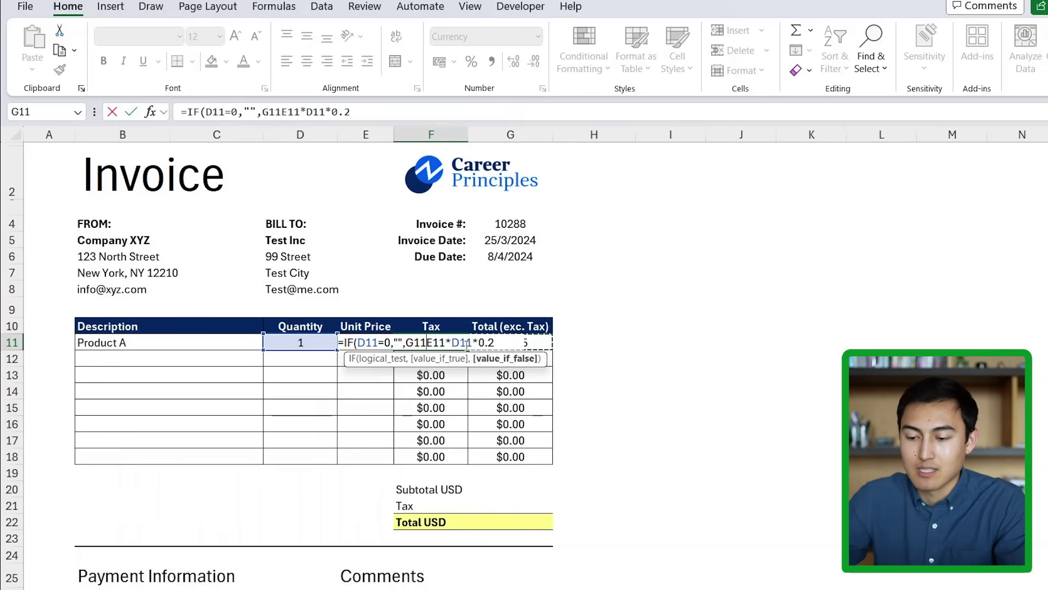
pyautogui.click(349, 112)
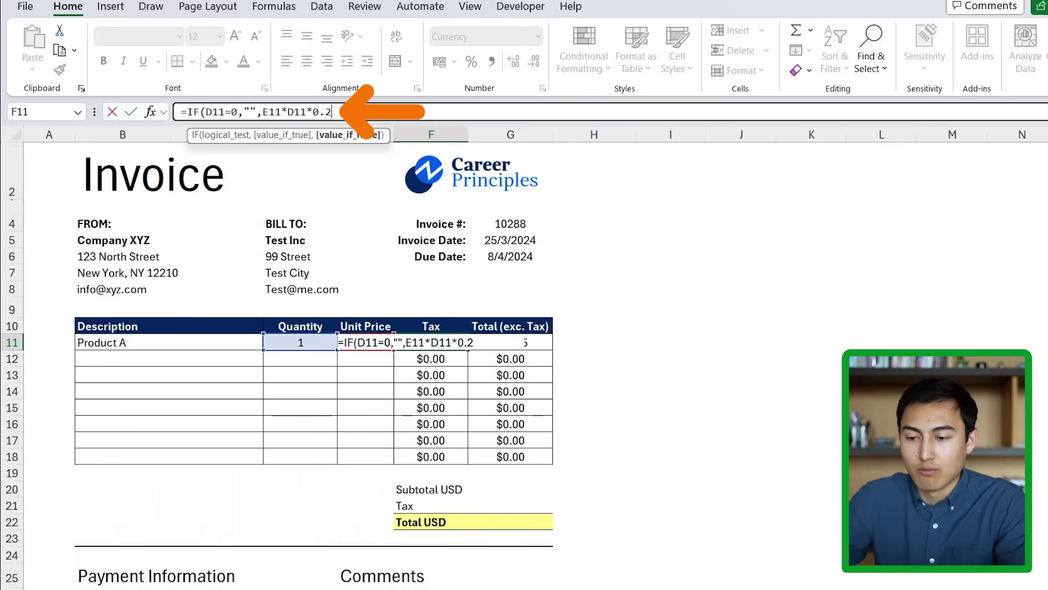
pyautogui.write(')')
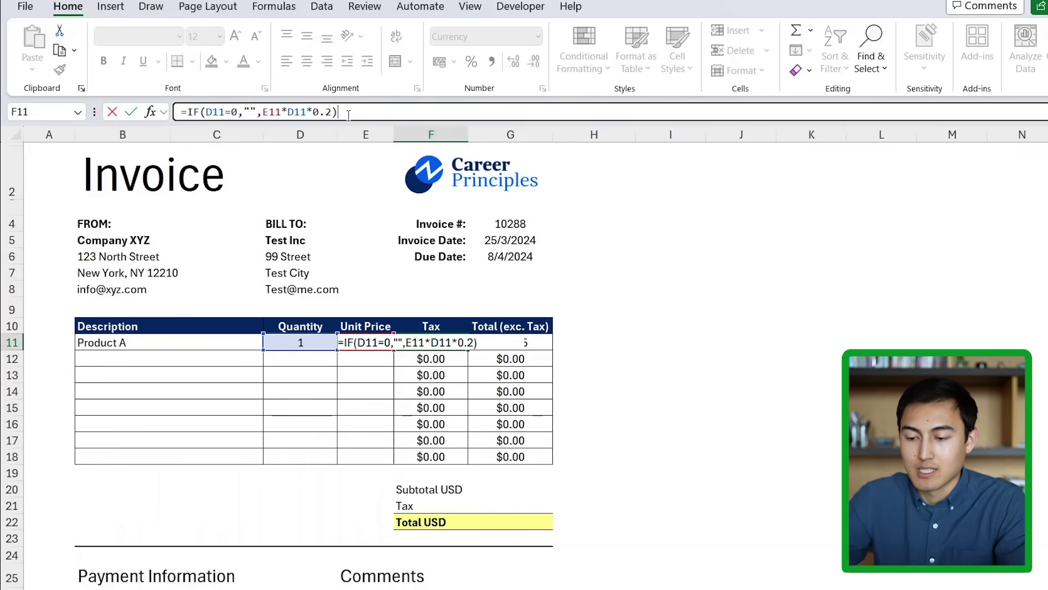
pyautogui.press('Return')
# Fill the new IF tax formula down to F18
pyautogui.press('Up')
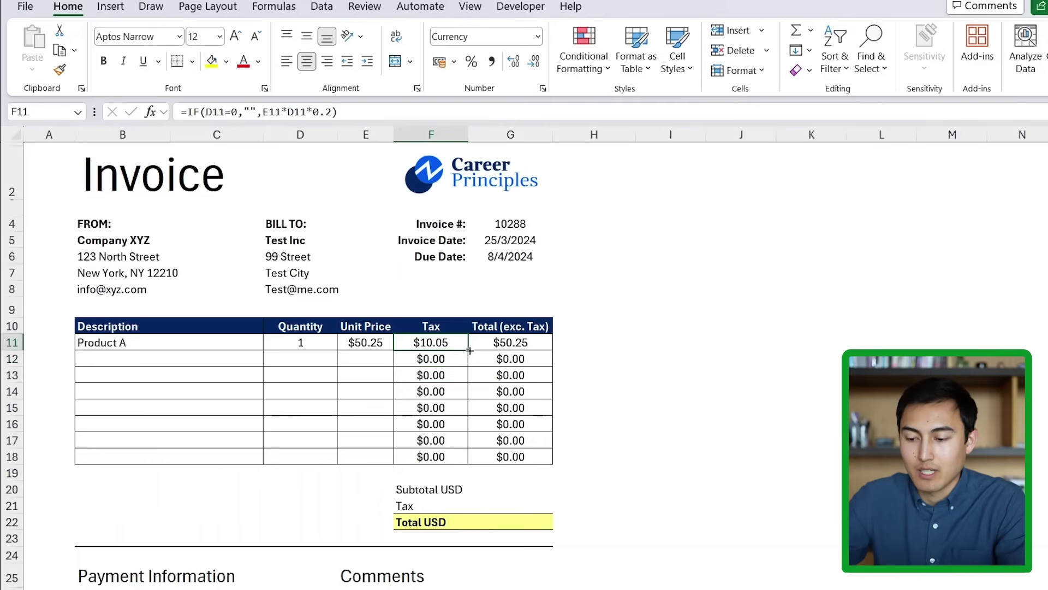
pyautogui.moveTo(469, 350); pyautogui.dragTo(468, 462)
pyautogui.click(422, 367)
pyautogui.click(305, 362)
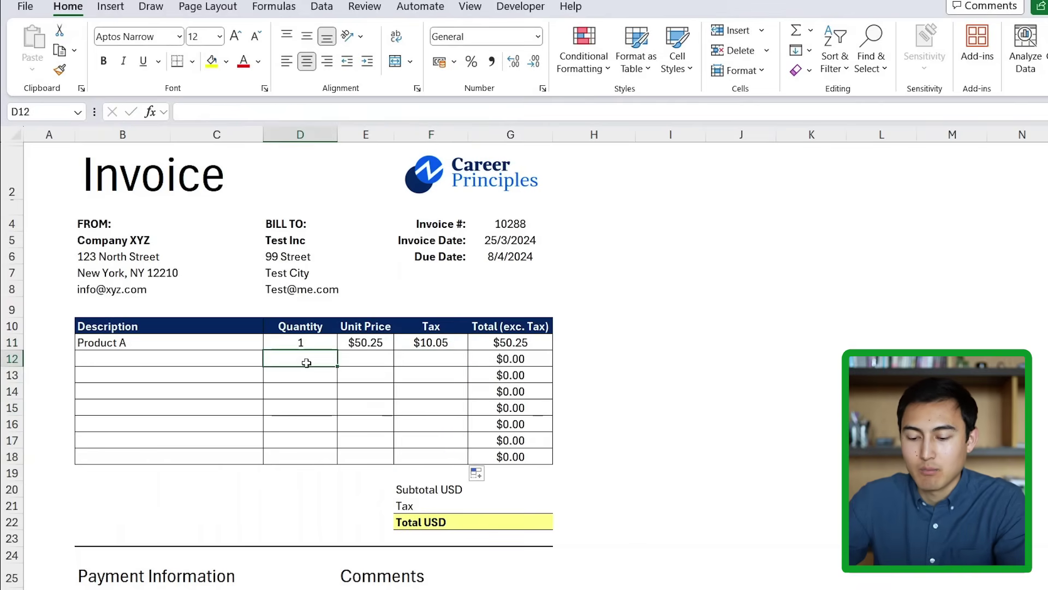
pyautogui.write('1')
pyautogui.press('Return')
pyautogui.press('Up')
pyautogui.press('Right')
pyautogui.write('40')
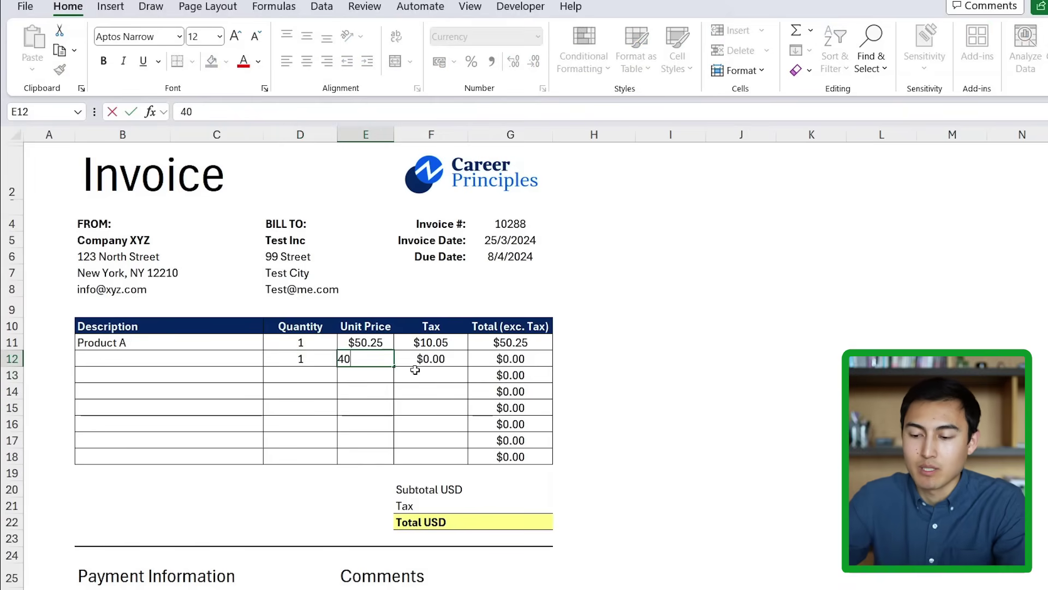
pyautogui.press('Return')
pyautogui.press('Up')
pyautogui.press('Delete')
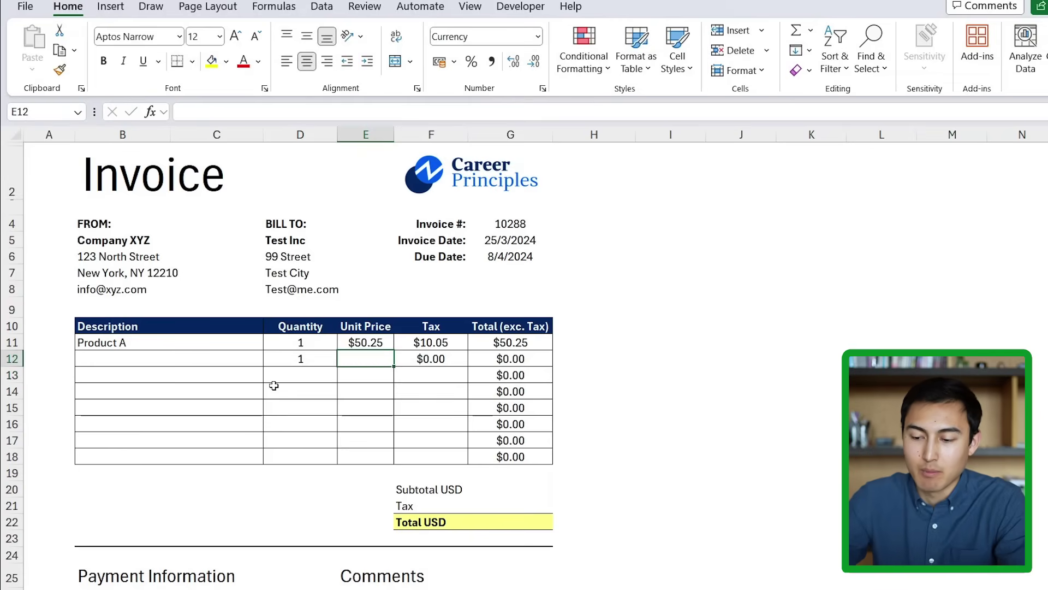
pyautogui.press('Left')
pyautogui.press('Delete')
# Change G11's total to =IF(D11=0,"",E11*D11) and fill it down through G18
pyautogui.press('Right')
pyautogui.press('Right')
pyautogui.press('Right')
pyautogui.press('Up')
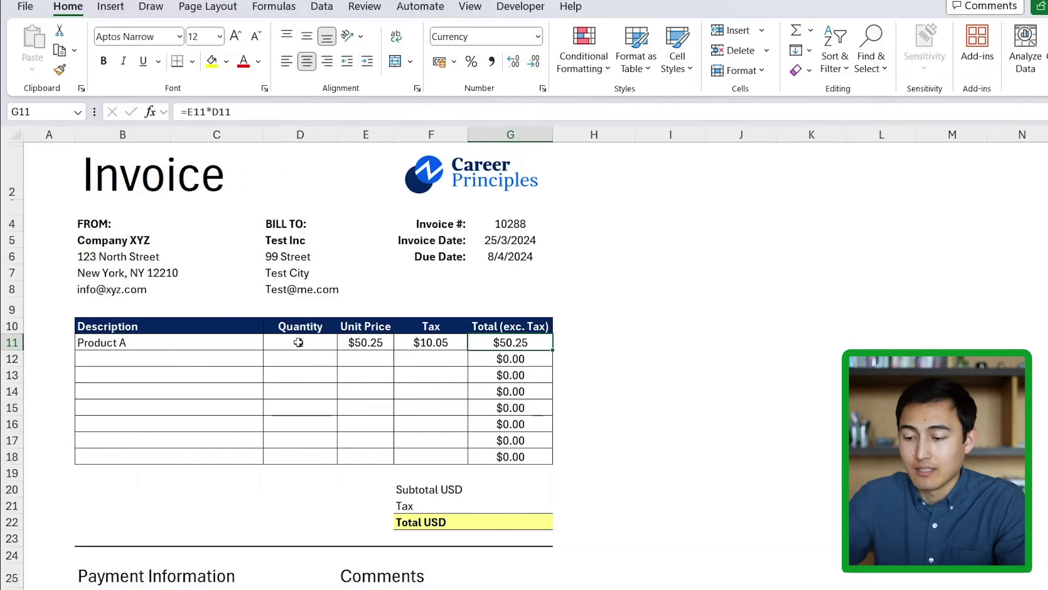
pyautogui.press('F2')
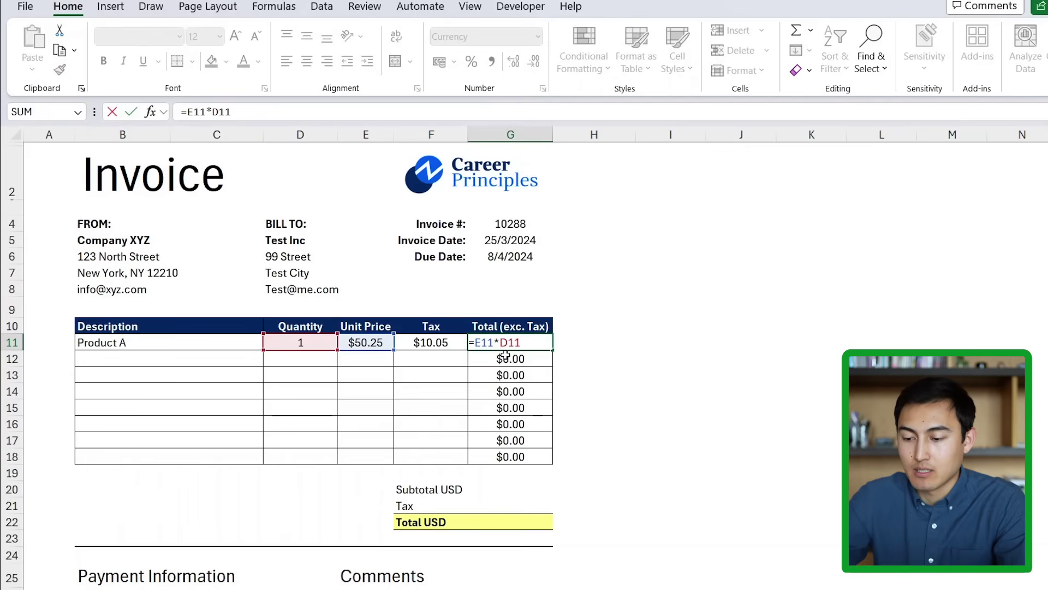
pyautogui.write('IF(')
pyautogui.click(315, 342)
pyautogui.write('=0')
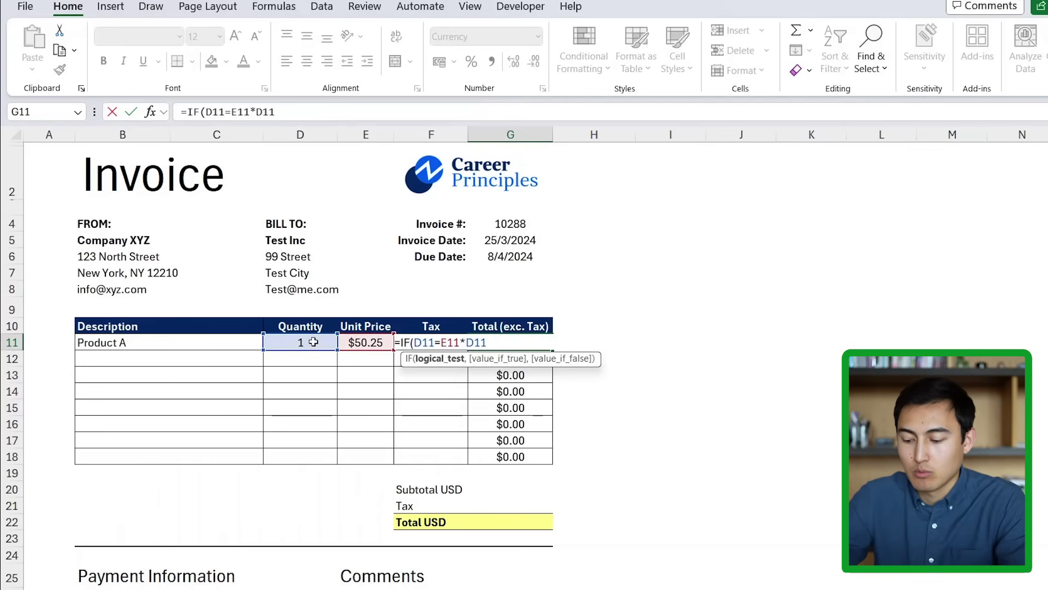
pyautogui.write(',')
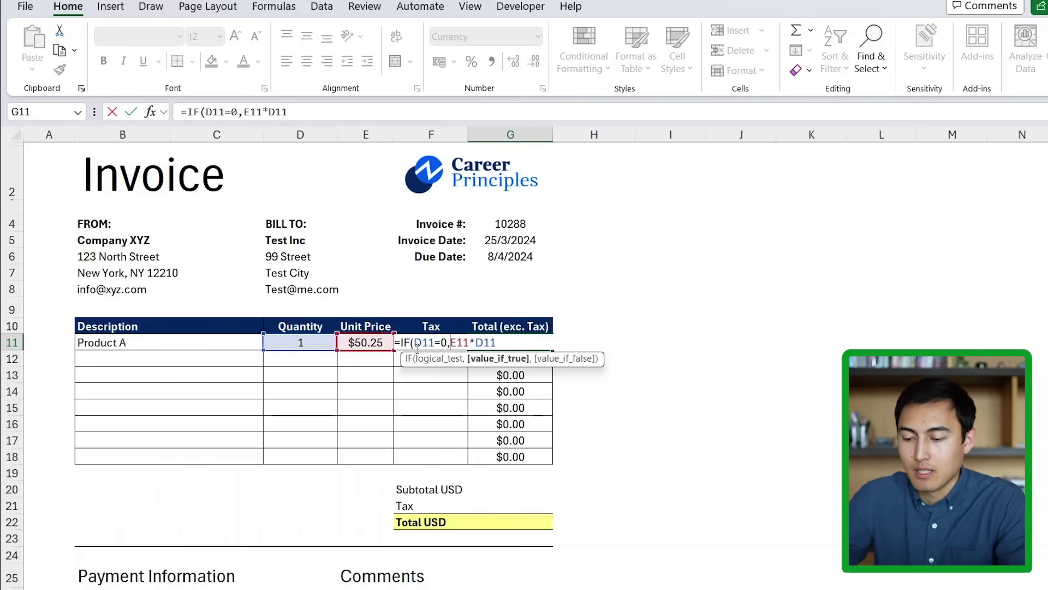
pyautogui.write('""')
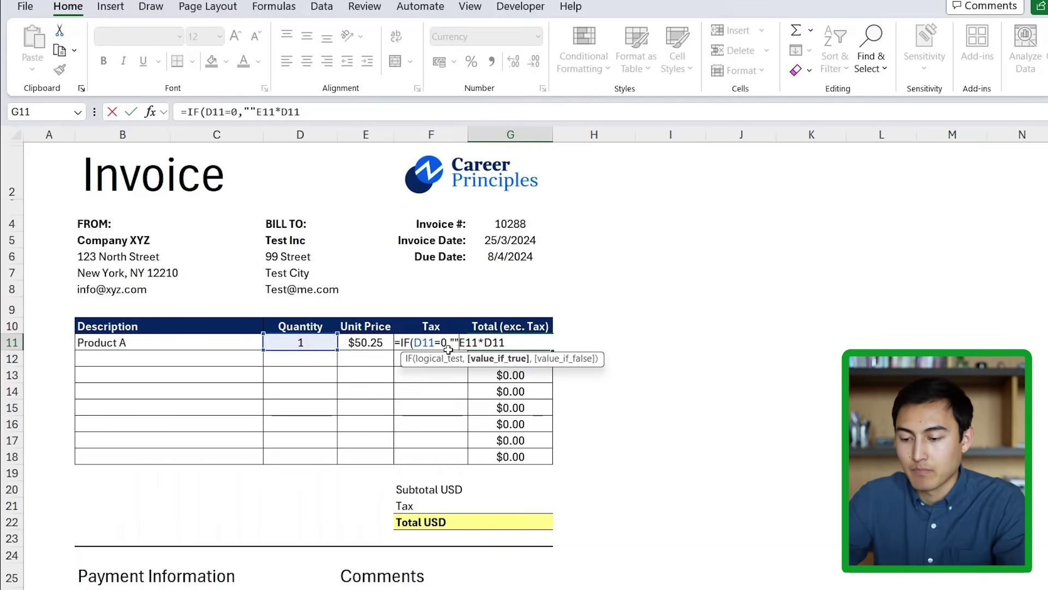
pyautogui.write(',')
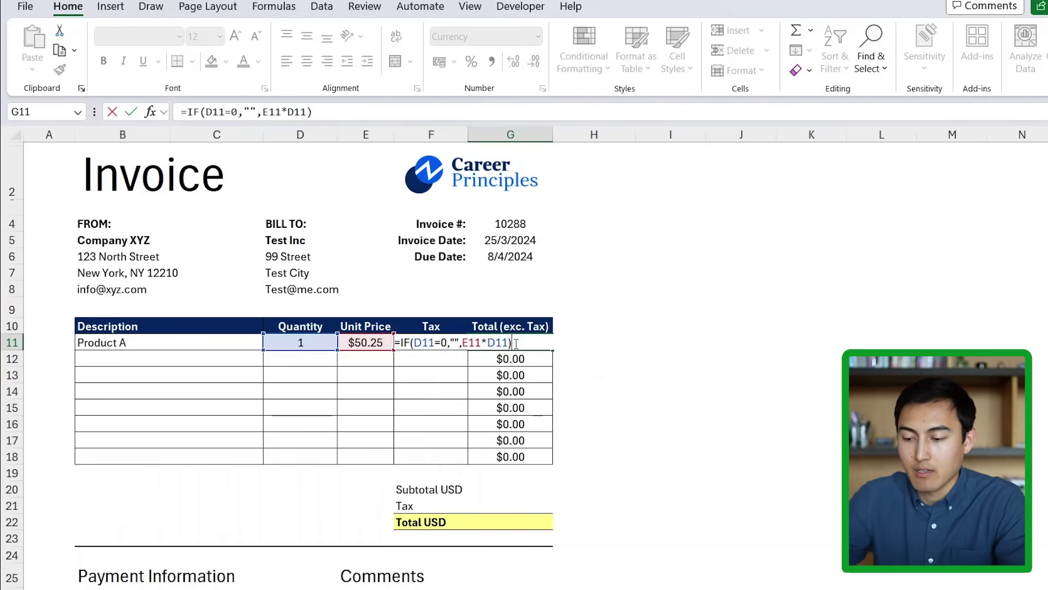
pyautogui.press('Return')
pyautogui.click(535, 346)
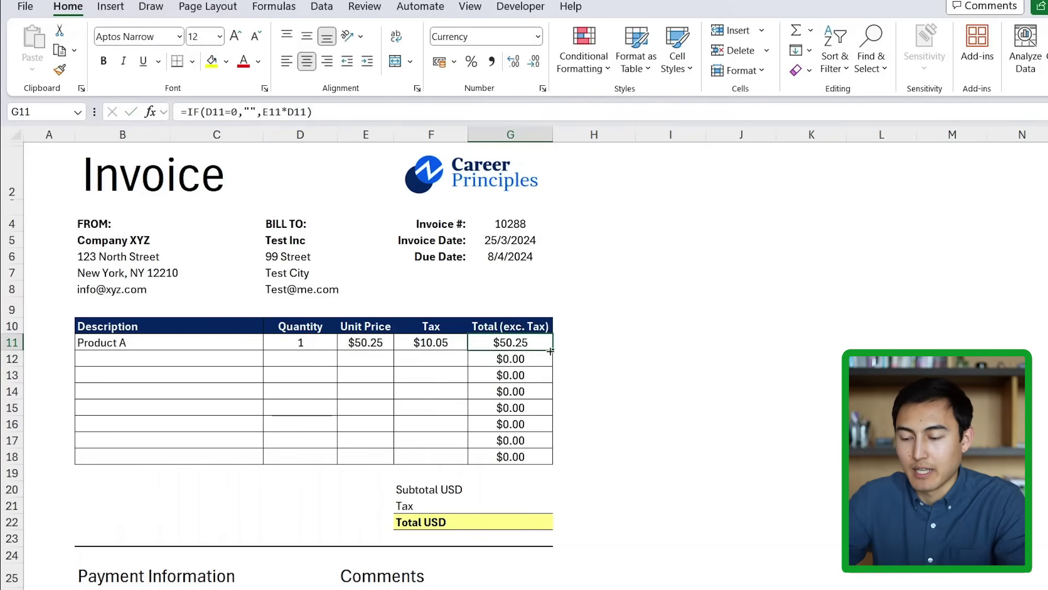
pyautogui.moveTo(551, 351); pyautogui.dragTo(550, 465)
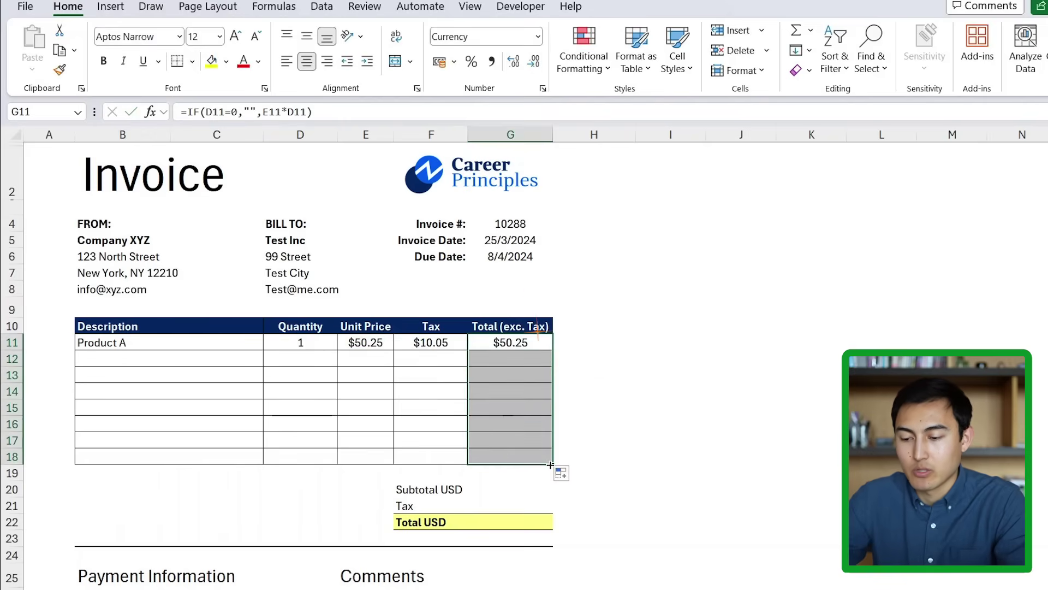
# Enter Product B on row 12 with quantity 3 and unit price 10
pyautogui.click(219, 361)
pyautogui.press('Left')
pyautogui.write('Product B')
pyautogui.press('Tab')
pyautogui.write('3')
pyautogui.press('Tab')
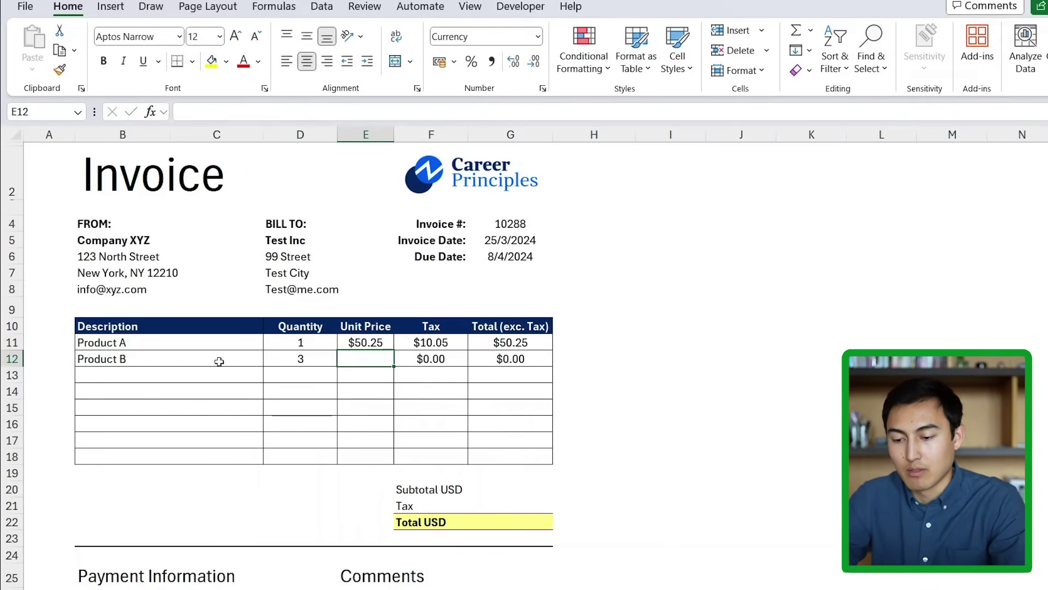
pyautogui.write('10')
pyautogui.press('Tab')
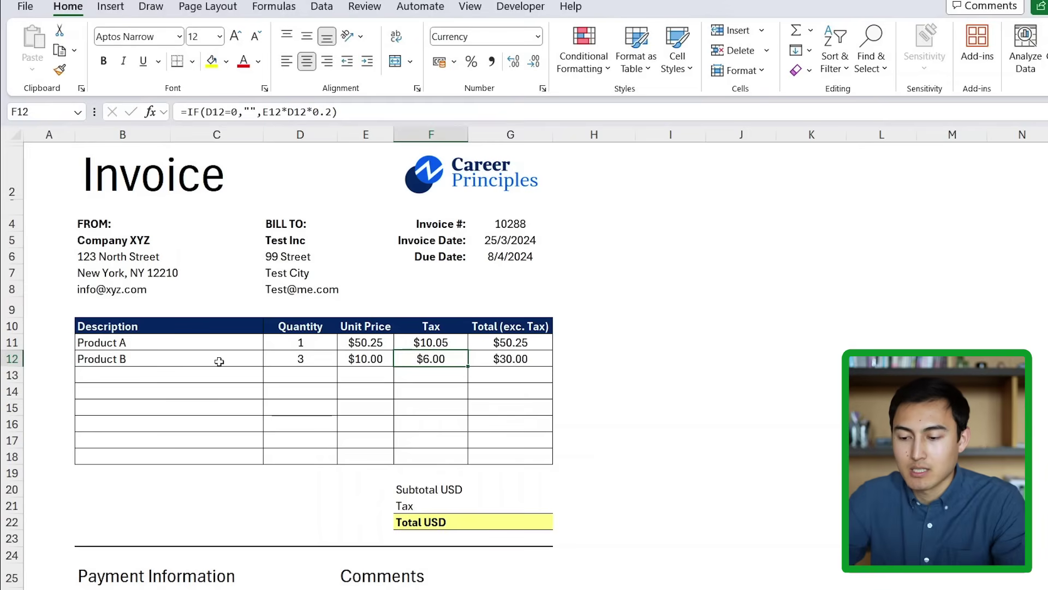
pyautogui.press('Right')
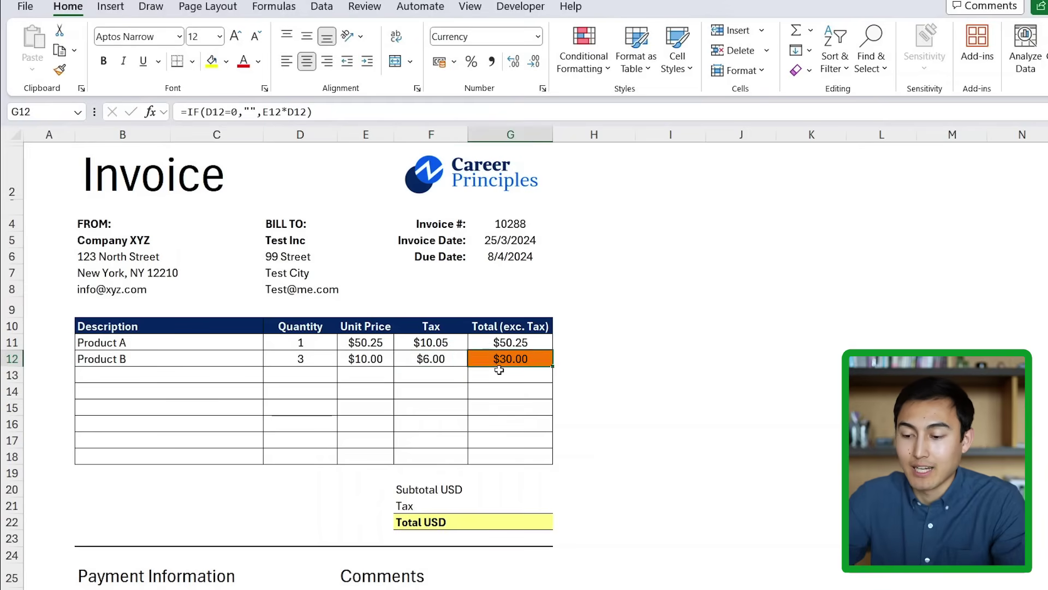
pyautogui.press('Down')
pyautogui.press('Down')
pyautogui.press('Down')
pyautogui.press('Down')
pyautogui.press('Down')
pyautogui.press('Down')
pyautogui.press('Down')
pyautogui.press('Down')
pyautogui.press('Down')
pyautogui.press('Down')
pyautogui.press('Up')
pyautogui.press('Up')
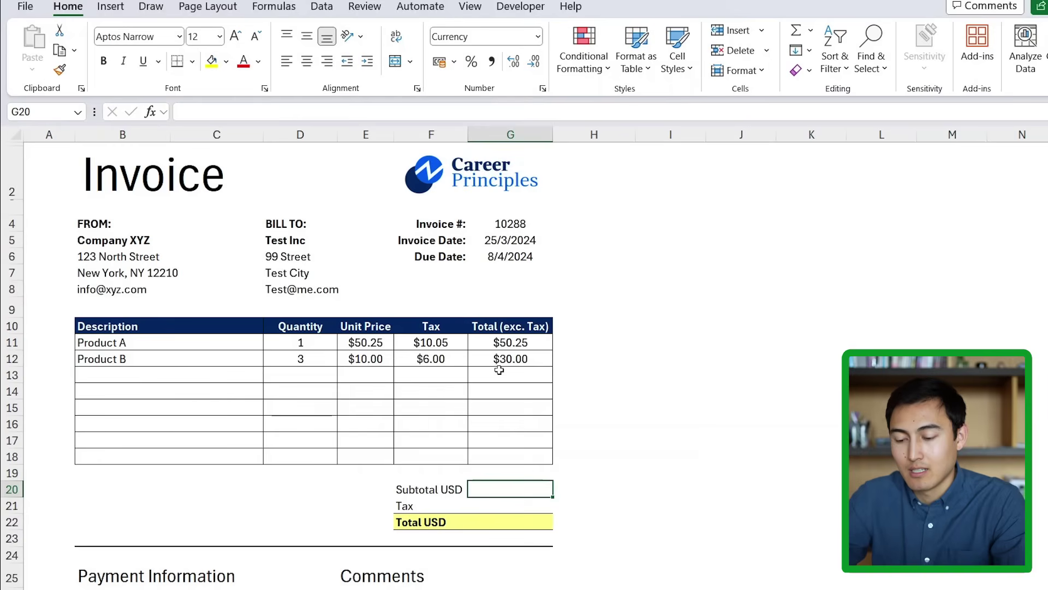
# Put =SUM(G11:G18) in the Subtotal cell G20 and =SUM(F11:F18) in the Tax cell G21
pyautogui.write('=')
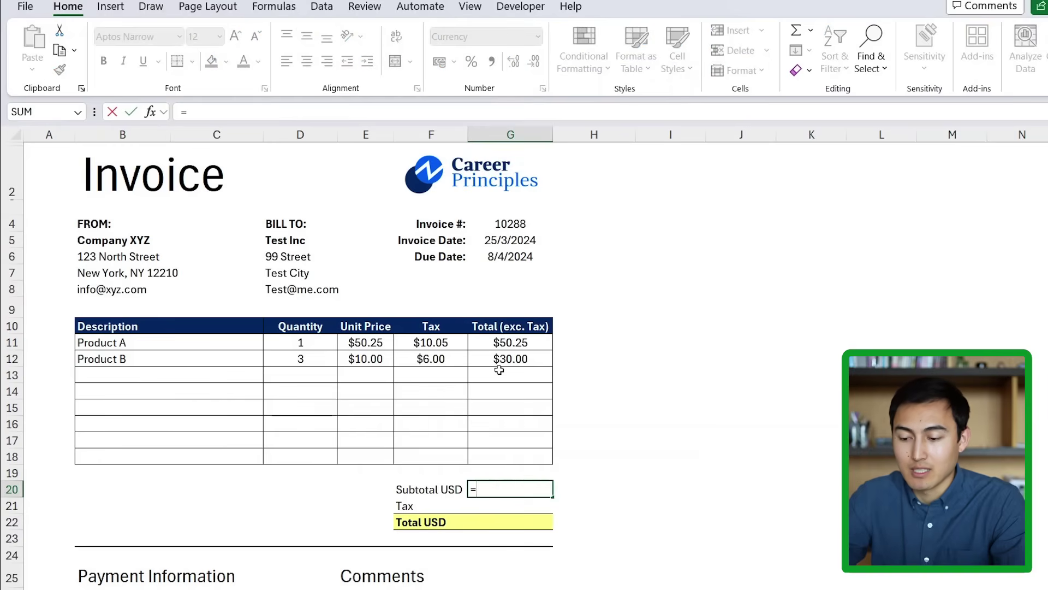
pyautogui.write('sum')
pyautogui.press('Tab')
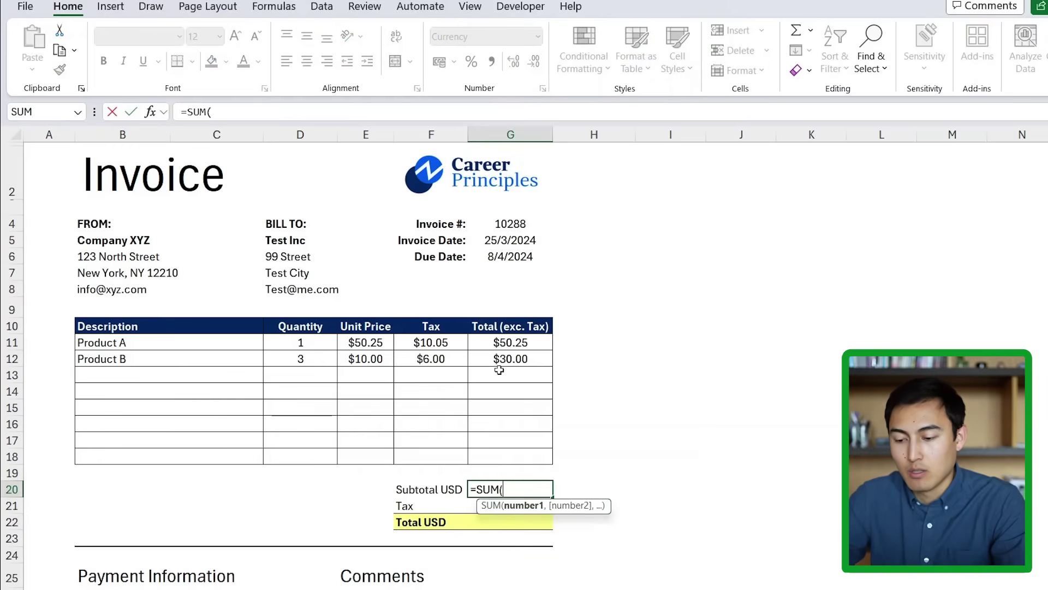
pyautogui.moveTo(499, 456); pyautogui.dragTo(499, 343)
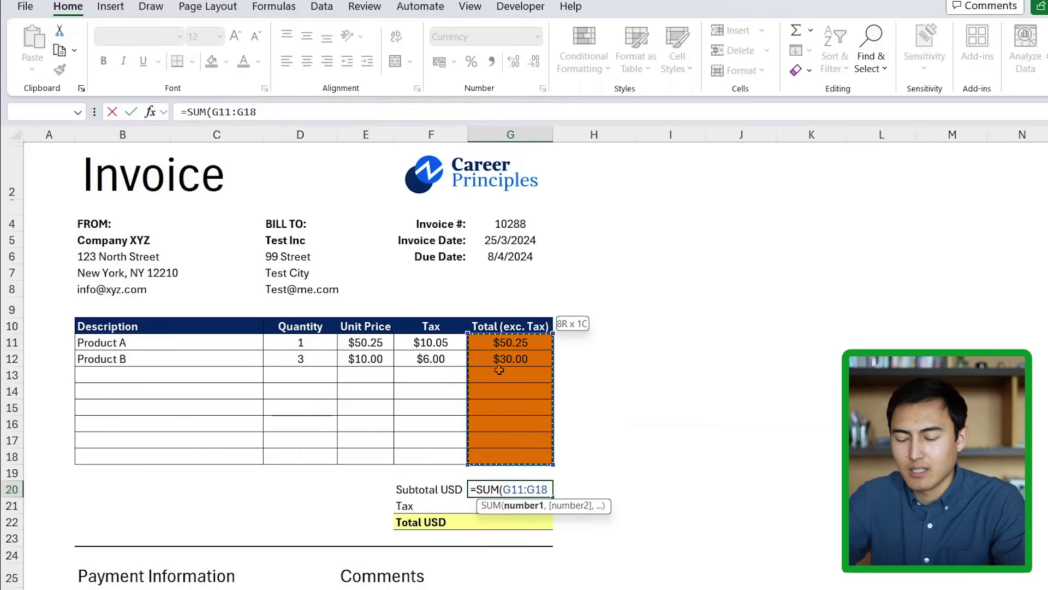
pyautogui.press('Return')
pyautogui.write('=sum')
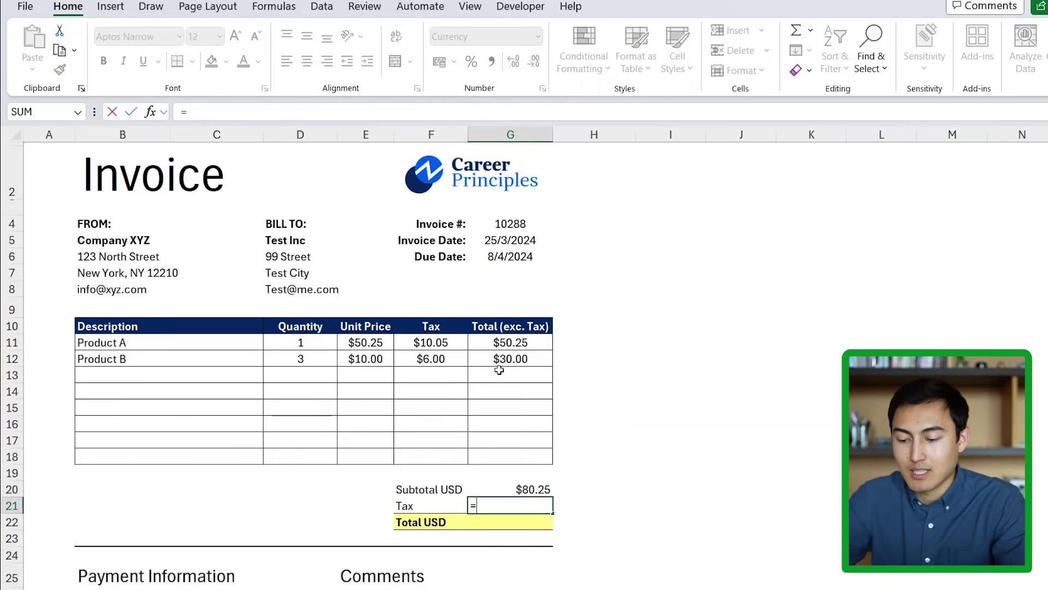
pyautogui.press('Tab')
pyautogui.press('Up')
pyautogui.press('Up')
pyautogui.press('Up')
pyautogui.press('Left')
pyautogui.hotkey('shift', 'Up')
pyautogui.hotkey('shift', 'Up')
pyautogui.hotkey('shift', 'Up')
pyautogui.hotkey('shift', 'Up')
pyautogui.hotkey('shift', 'Up')
pyautogui.hotkey('shift', 'Up')
pyautogui.hotkey('shift', 'Up')
pyautogui.press('Return')
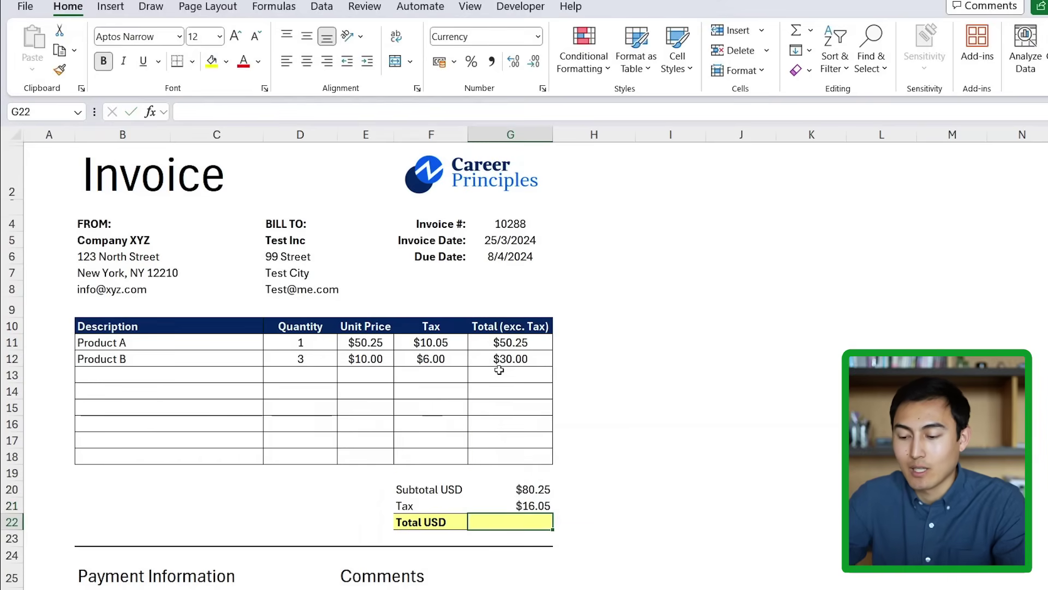
# Set Total USD in G22 to =G20+G21
pyautogui.write('=')
pyautogui.press('Up')
pyautogui.press('Up')
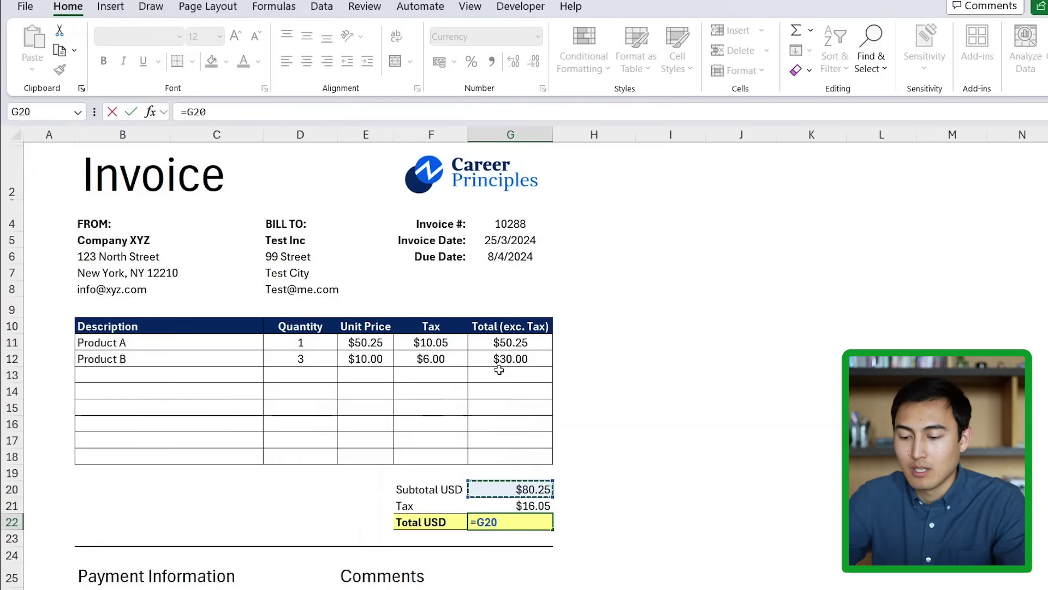
pyautogui.write('+')
pyautogui.press('Up')
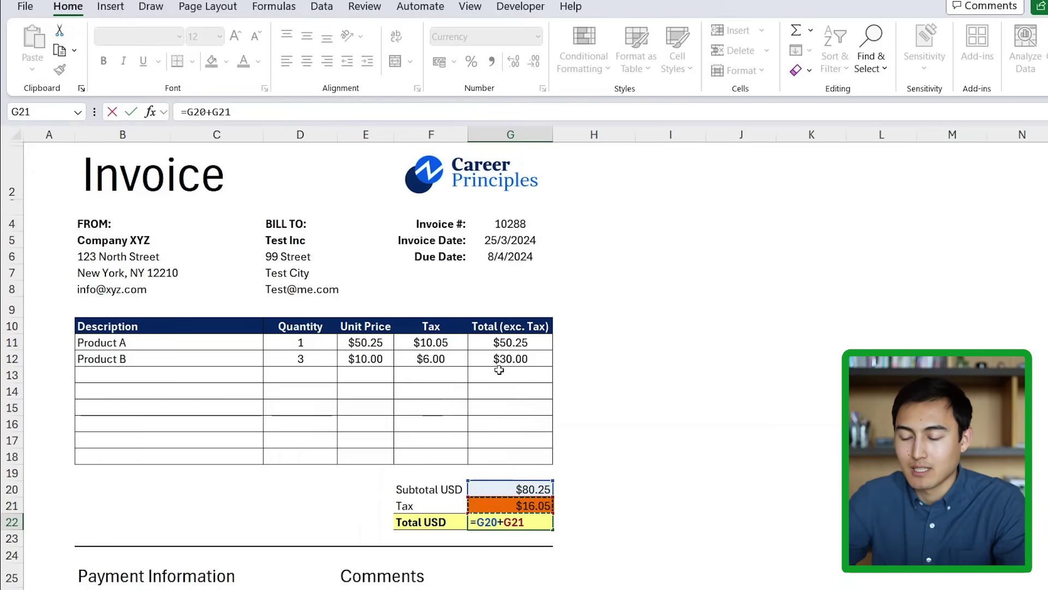
pyautogui.press('Return')
pyautogui.press('Up')
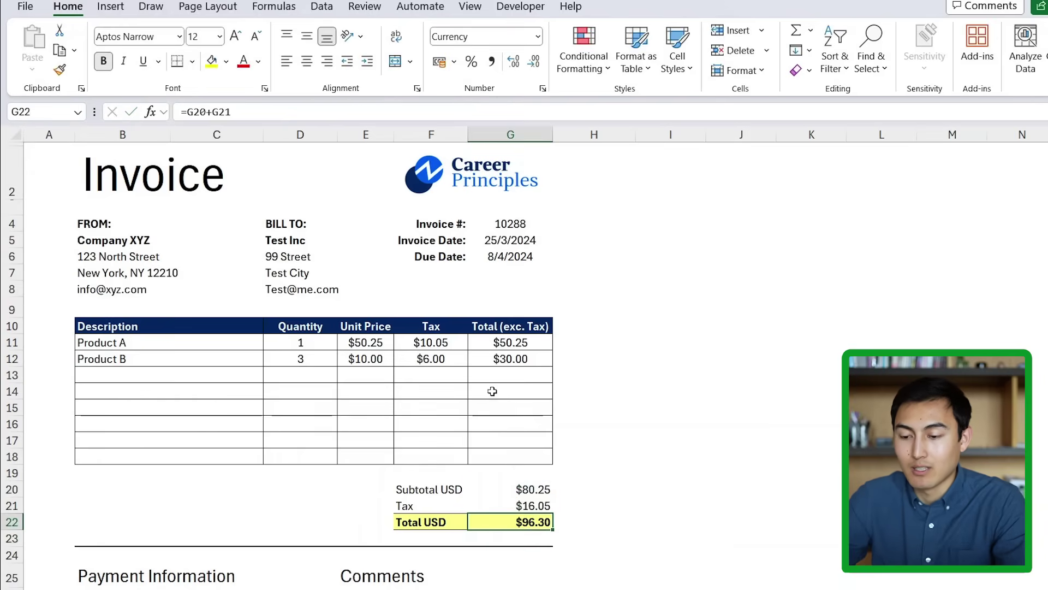
pyautogui.keyDown('ctrl'); pyautogui.scroll(-2, 383, 450); pyautogui.keyUp('ctrl')
pyautogui.scroll(-2, 384, 450)
pyautogui.moveTo(105, 473); pyautogui.dragTo(256, 540)
pyautogui.press('Right')
pyautogui.press('Right')
pyautogui.press('Right')
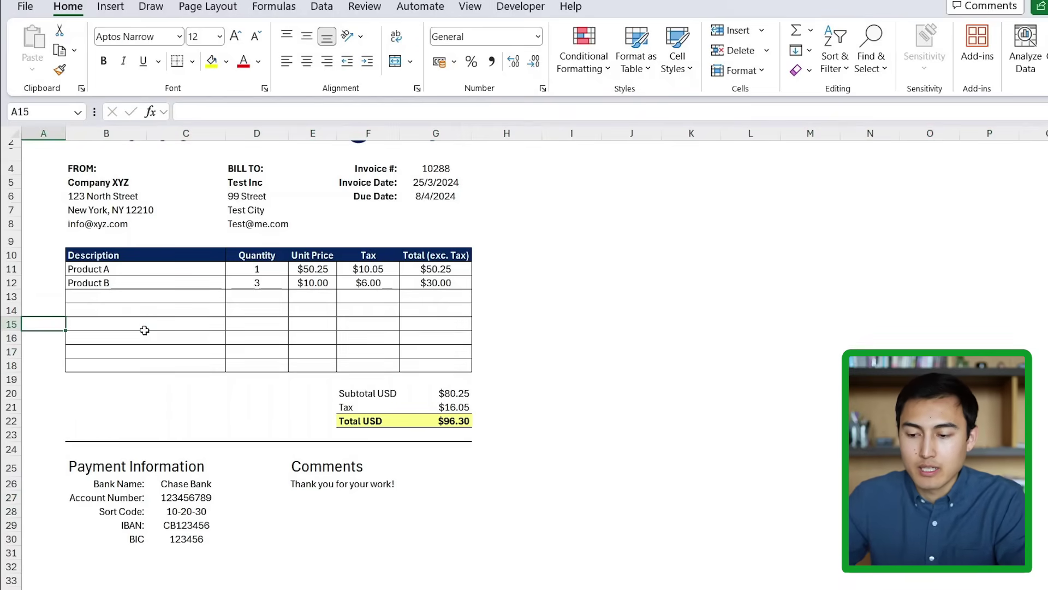
pyautogui.scroll(1, 145, 327)
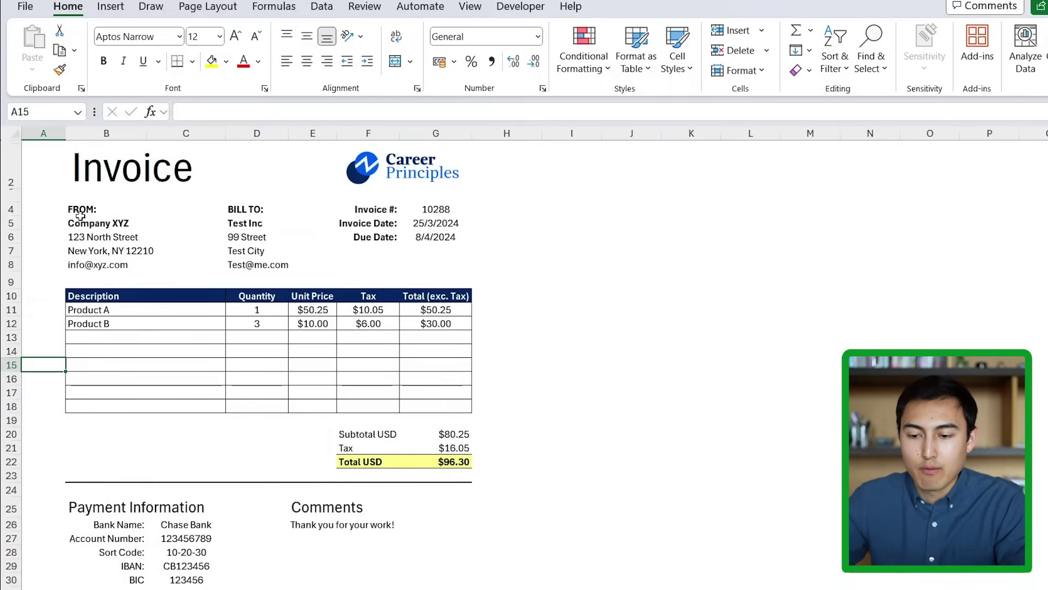
# Select the whole invoice from the title cell and set it as the print area
pyautogui.click(78, 147)
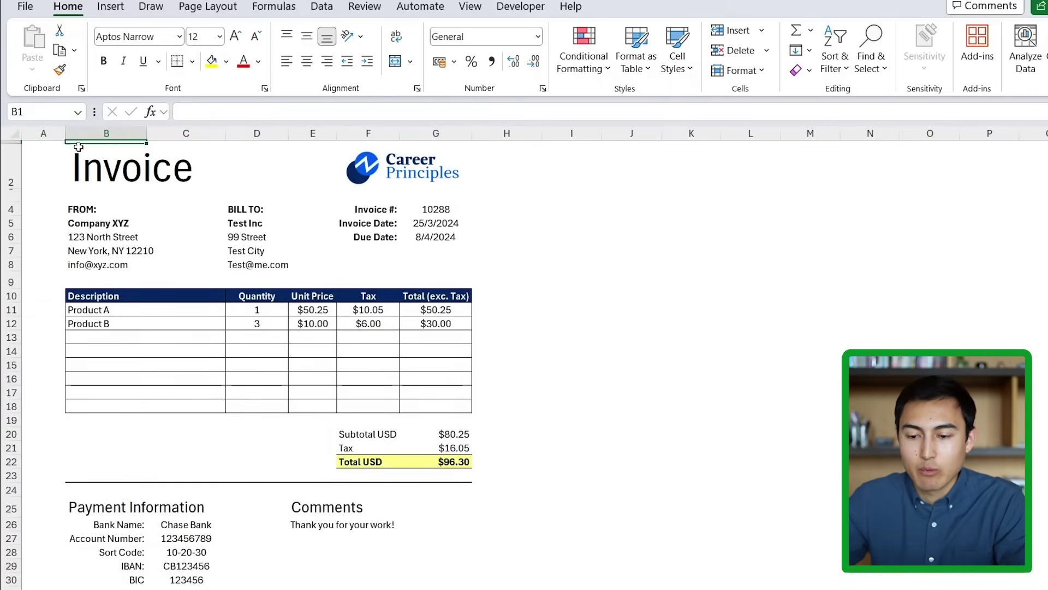
pyautogui.hotkey('shift', 'Down')
pyautogui.hotkey('shift', 'Down')
pyautogui.hotkey('shift', 'Down')
pyautogui.hotkey('shift', 'Down')
pyautogui.hotkey('shift', 'Down')
pyautogui.hotkey('shift', 'Down')
pyautogui.hotkey('shift', 'Down')
pyautogui.hotkey('shift', 'Down')
pyautogui.hotkey('shift', 'Down')
pyautogui.hotkey('shift', 'Down')
pyautogui.hotkey('shift', 'Down')
pyautogui.hotkey('shift', 'Down')
pyautogui.hotkey('shift', 'Down')
pyautogui.hotkey('shift', 'Down')
pyautogui.hotkey('shift', 'Down')
pyautogui.hotkey('shift', 'Down')
pyautogui.hotkey('shift', 'Down')
pyautogui.hotkey('shift', 'Down')
pyautogui.hotkey('shift', 'Down')
pyautogui.hotkey('shift', 'Down')
pyautogui.hotkey('shift', 'Down')
pyautogui.hotkey('shift', 'Down')
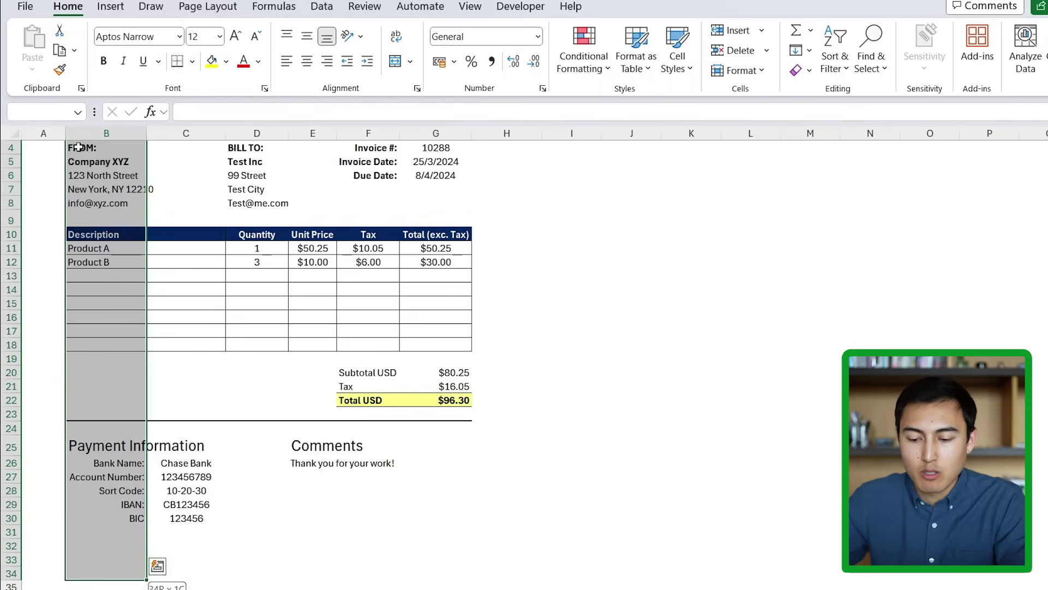
pyautogui.hotkey('shift', 'Right')
pyautogui.hotkey('shift', 'Right')
pyautogui.hotkey('shift', 'Right')
pyautogui.hotkey('shift', 'Right')
pyautogui.hotkey('shift', 'Right')
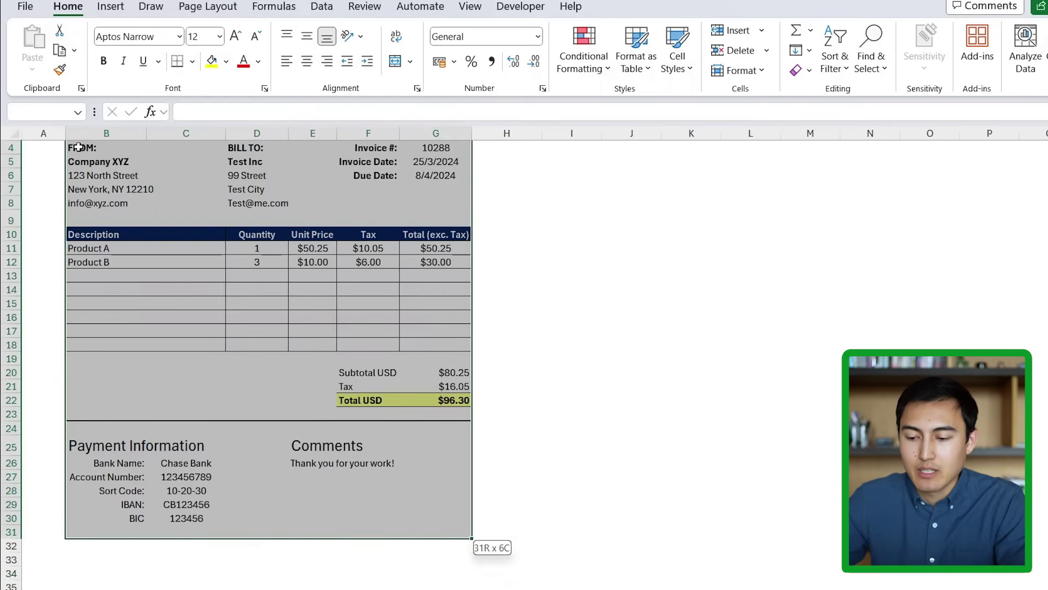
pyautogui.scroll(1, 327, 376)
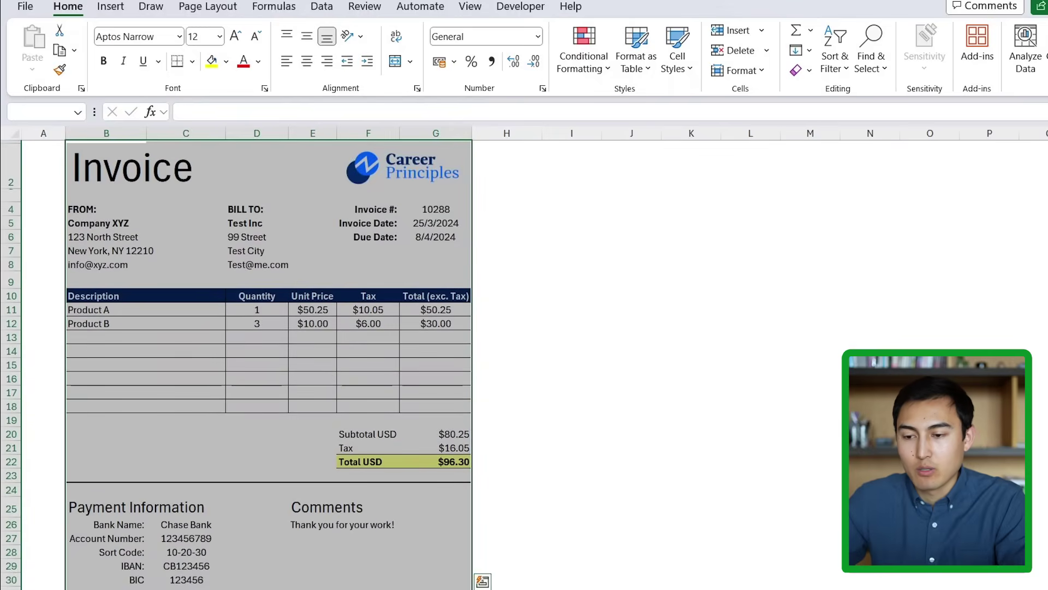
pyautogui.click(206, 7)
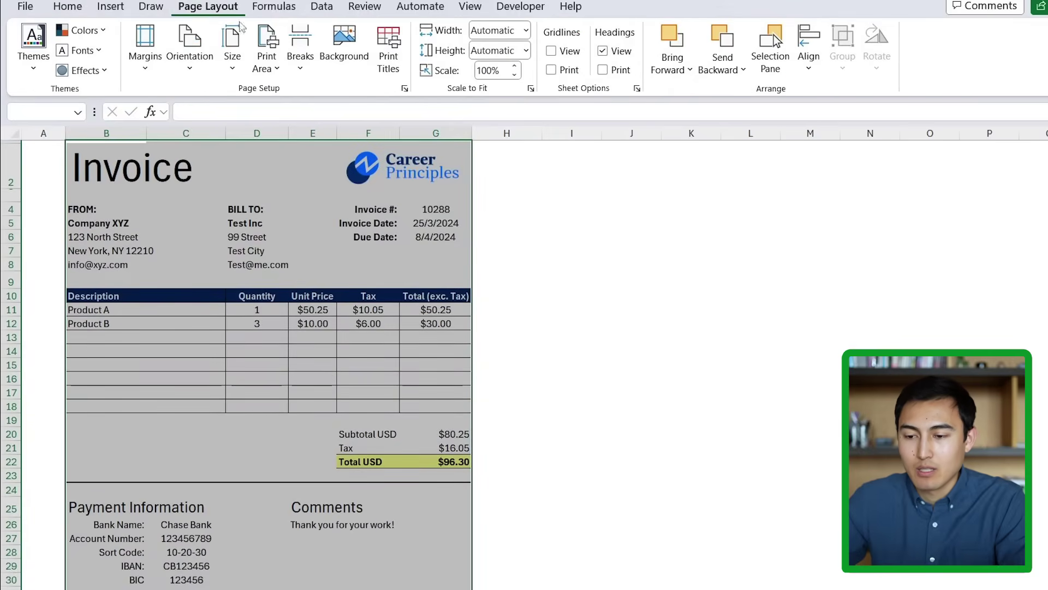
pyautogui.click(277, 48)
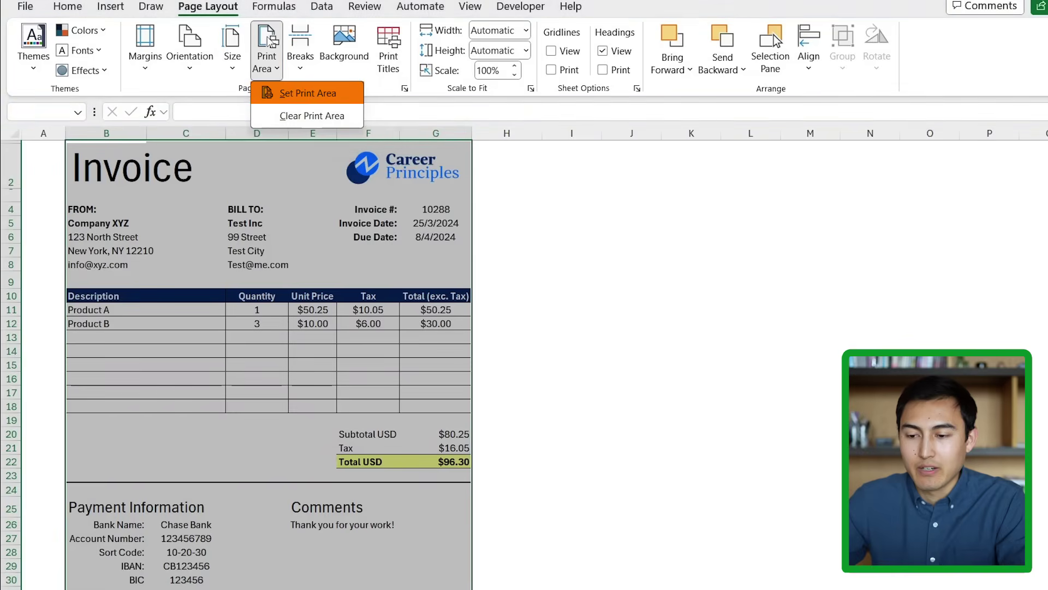
pyautogui.click(303, 92)
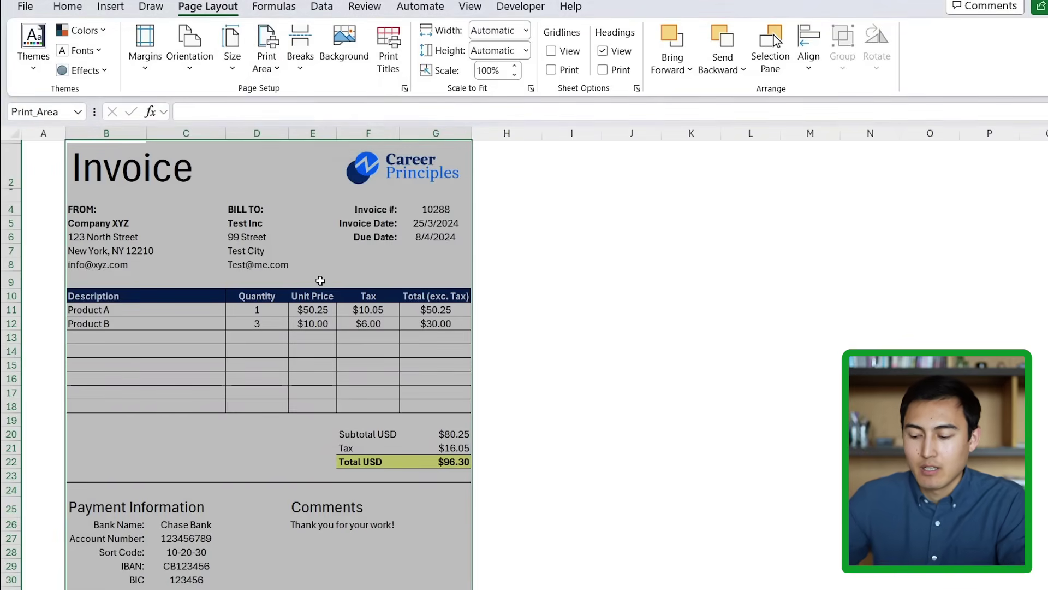
# Check the invoice in print preview, then return to the sheet
pyautogui.hotkey('ctrl', 'p')
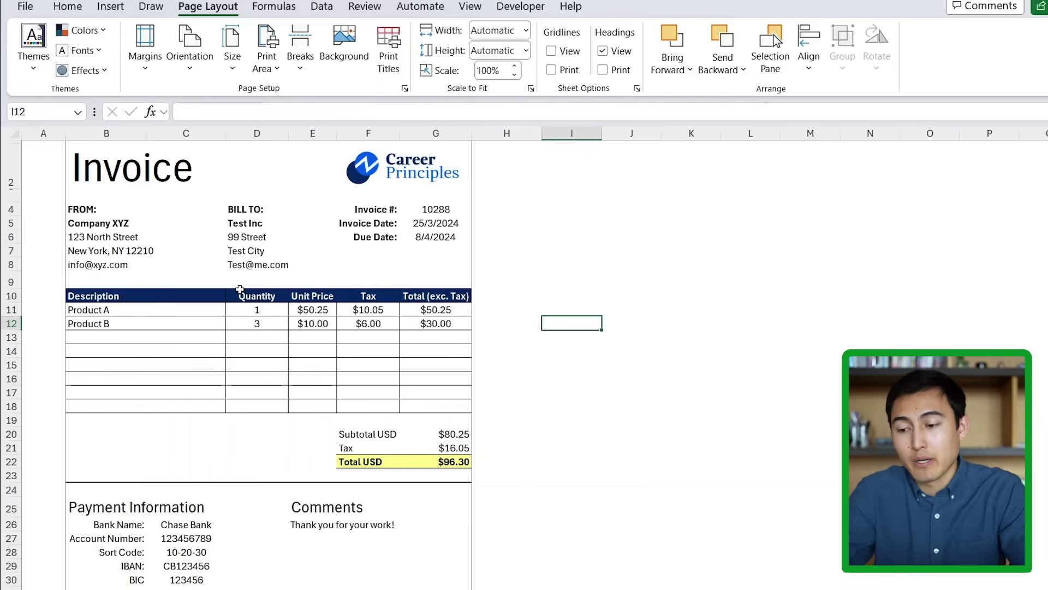
pyautogui.moveTo(529, 208); pyautogui.dragTo(549, 227)
pyautogui.click(525, 209)
pyautogui.click(565, 209)
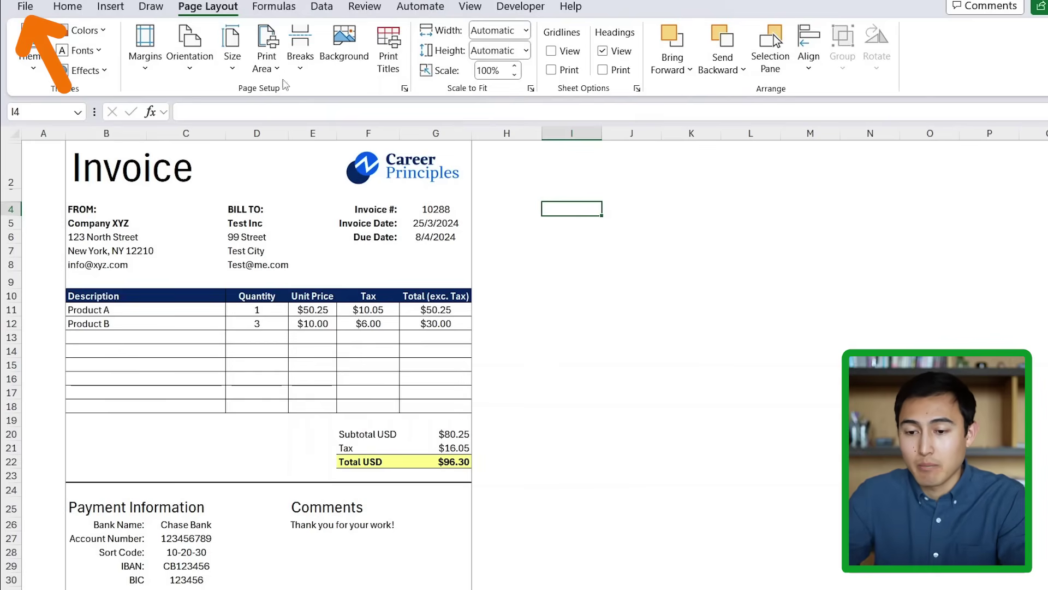
# Save the workbook as an Excel Macro-Enabled Workbook named Invoice
pyautogui.click(25, 7)
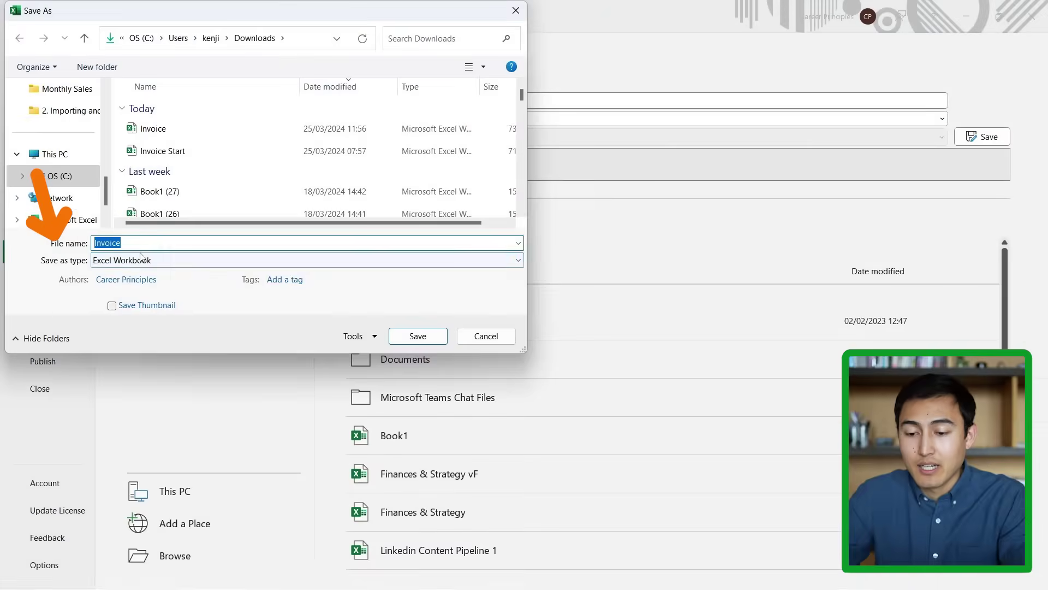
pyautogui.click(143, 260)
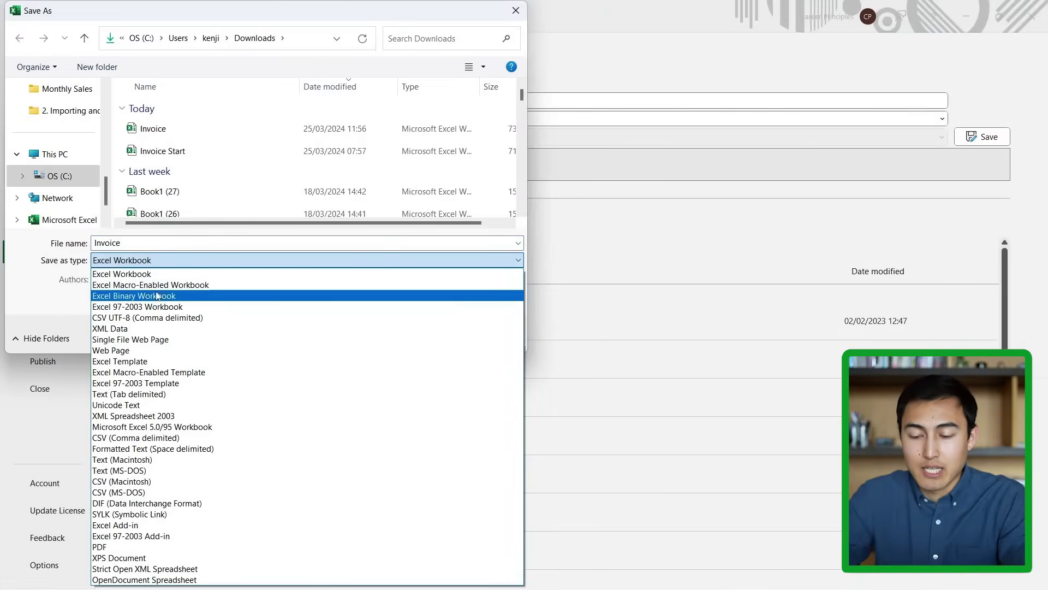
pyautogui.click(148, 286)
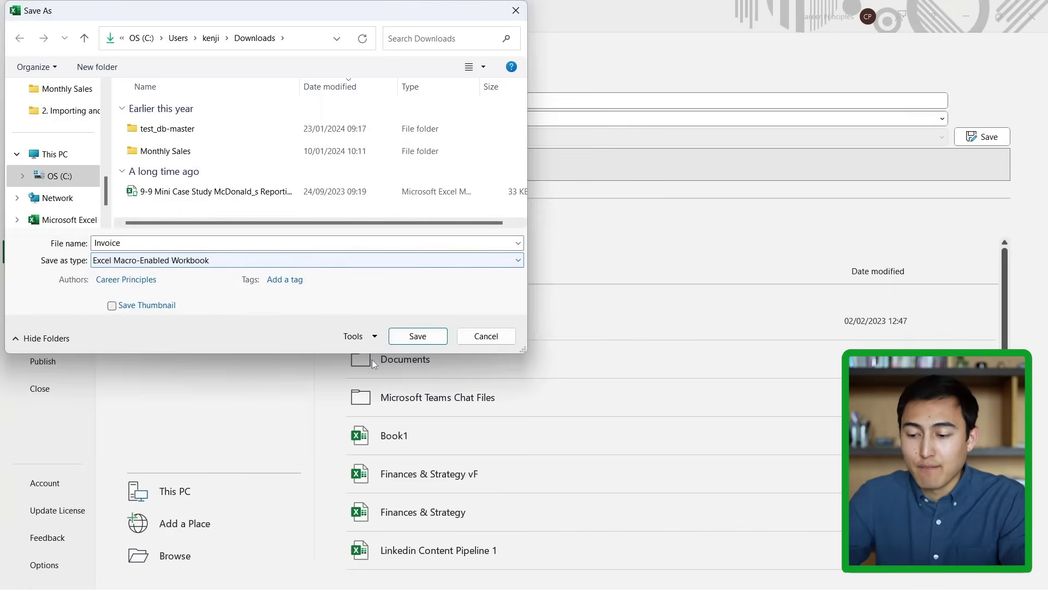
pyautogui.click(416, 335)
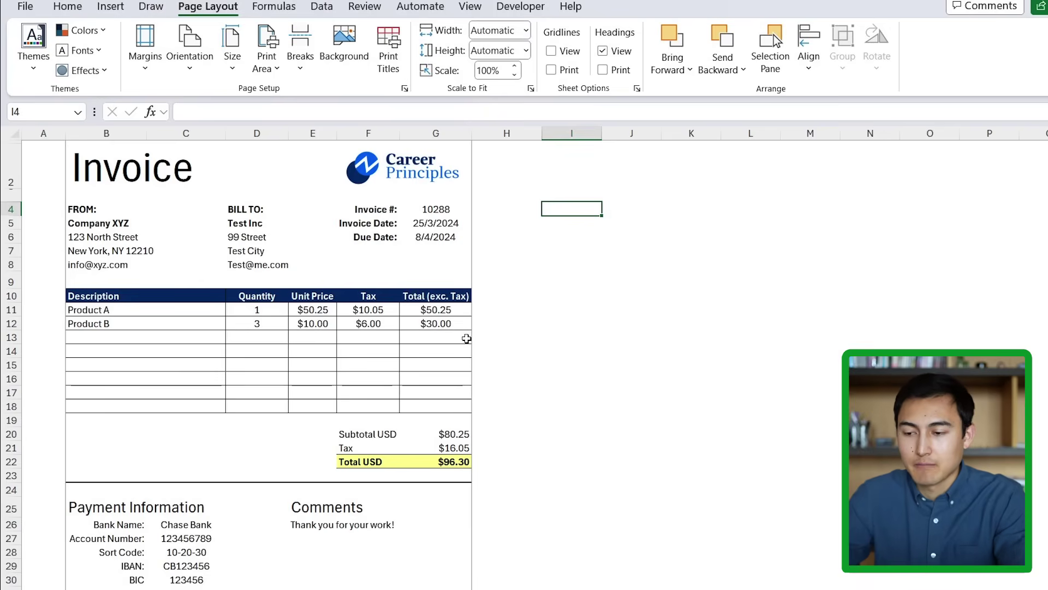
# Tick Developer in Customize the Ribbon so the Developer tab is enabled
pyautogui.click(524, 7)
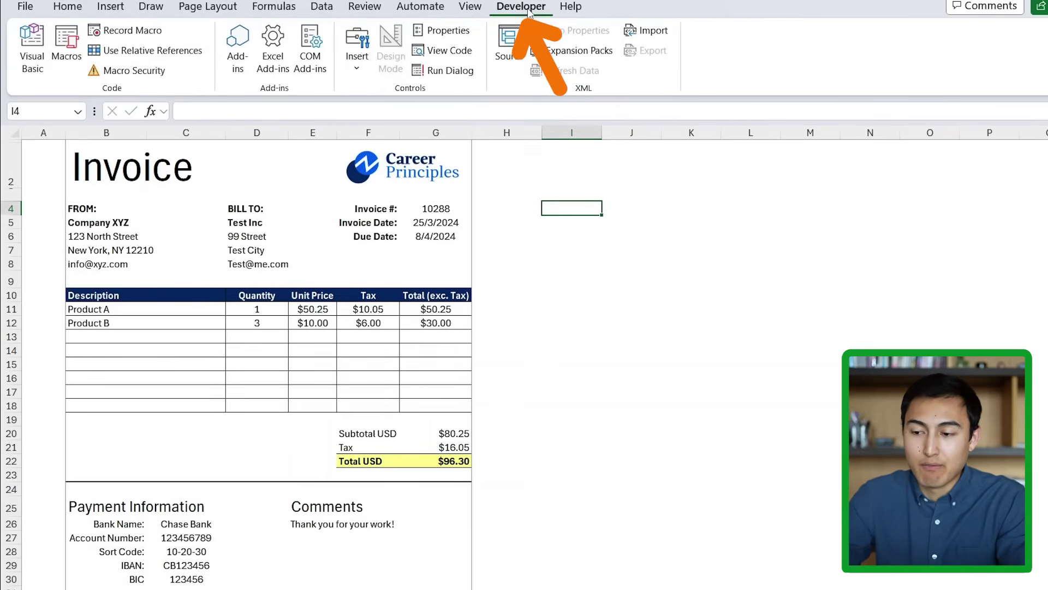
pyautogui.click(65, 7)
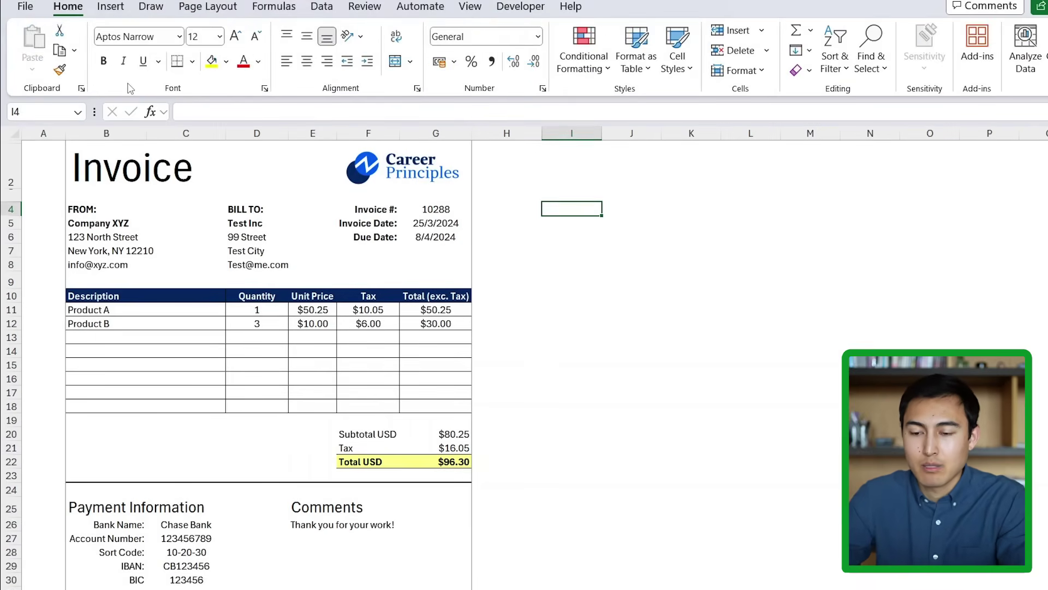
pyautogui.rightClick(130, 89)
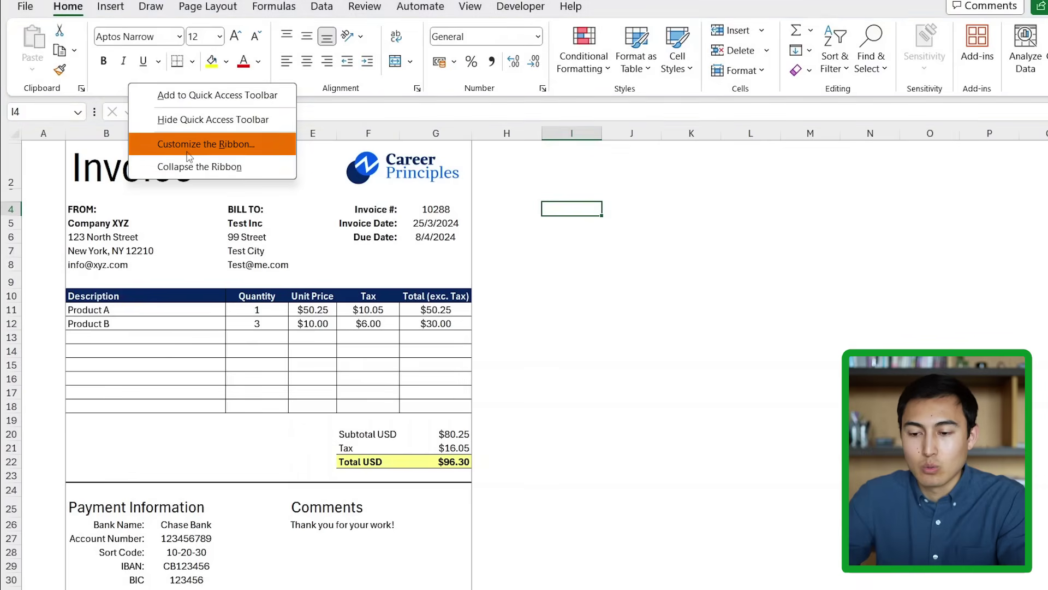
pyautogui.click(206, 145)
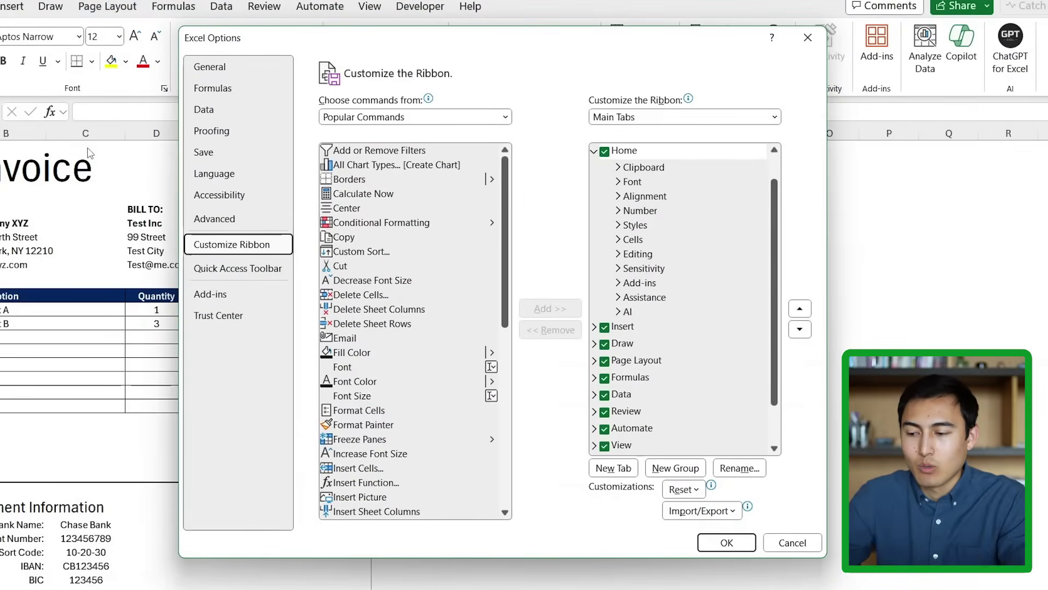
pyautogui.scroll(-1, 728, 248)
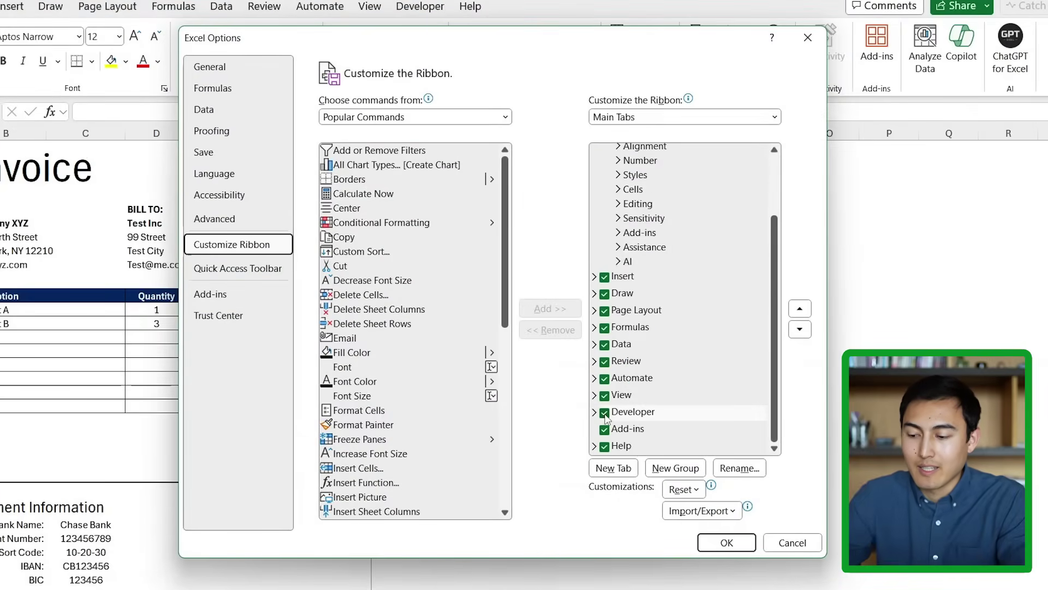
pyautogui.click(720, 546)
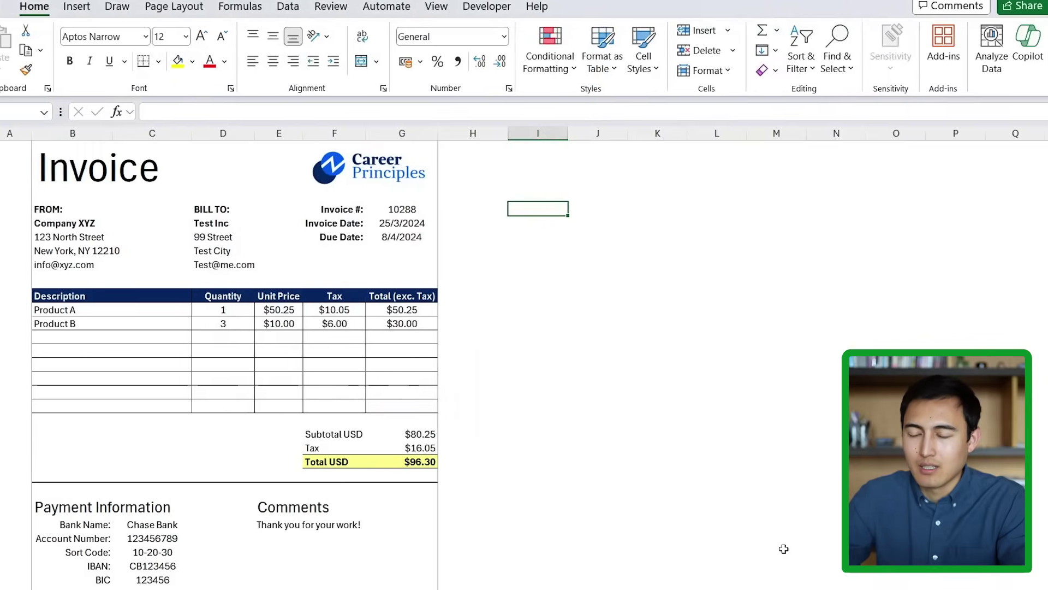
# Launch the Visual Basic editor from the Developer tab
pyautogui.click(524, 16)
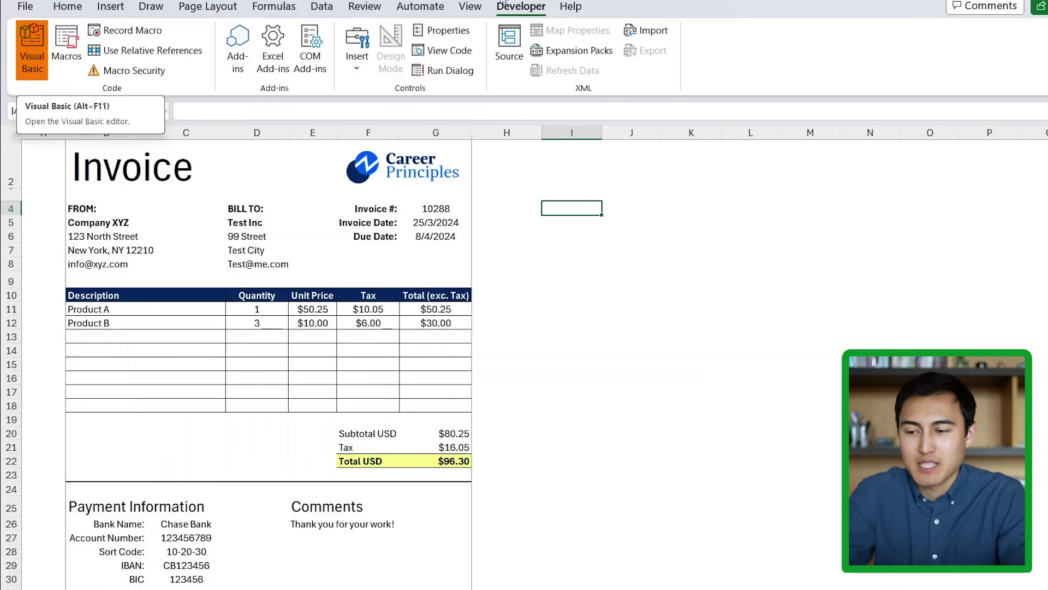
pyautogui.click(31, 49)
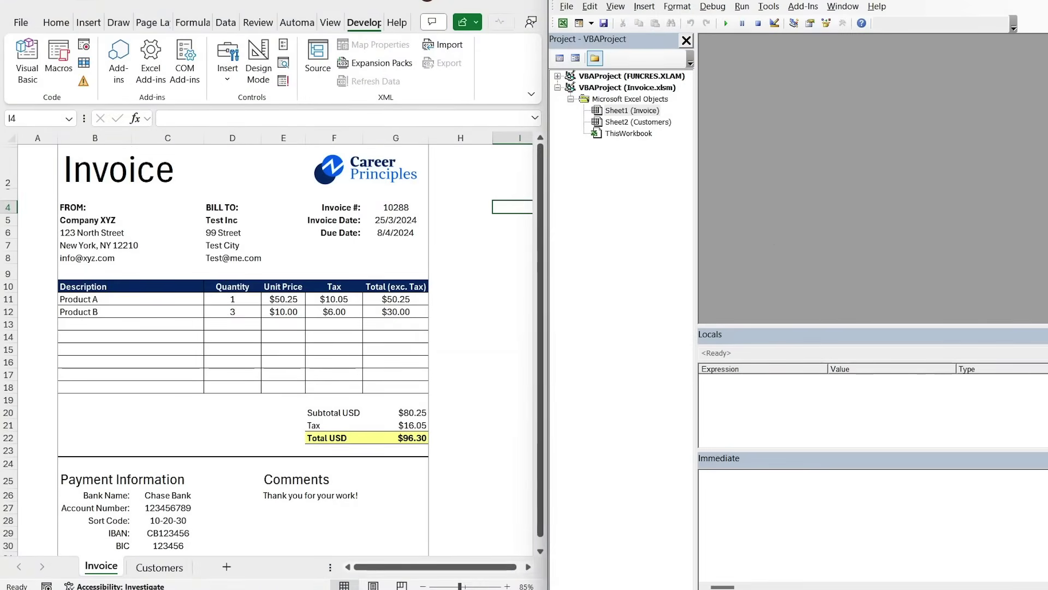
pyautogui.click(645, 6)
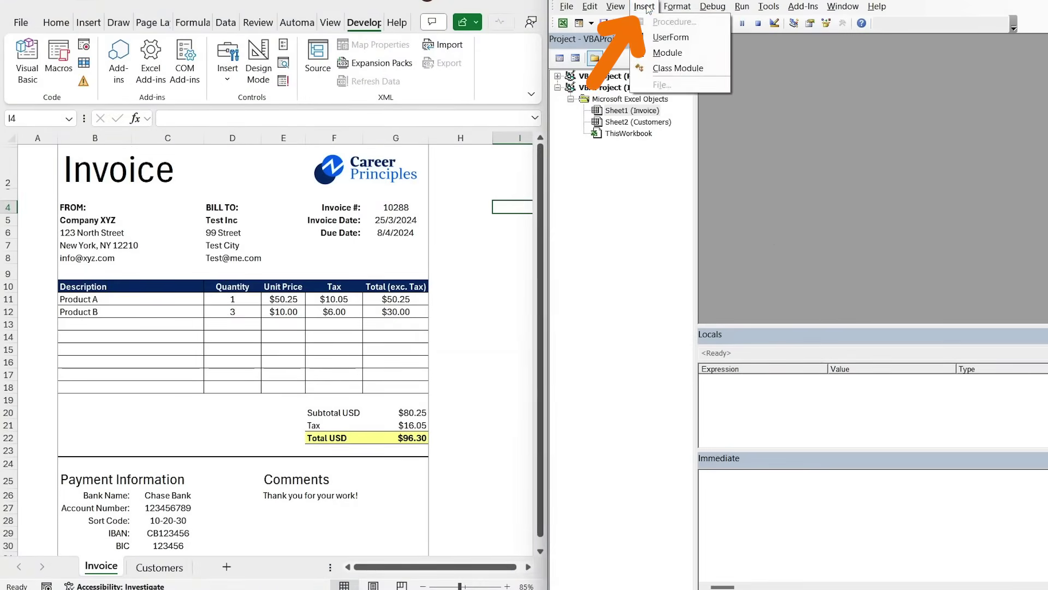
# Insert a new module and start a Sub PDF() procedure
pyautogui.click(668, 52)
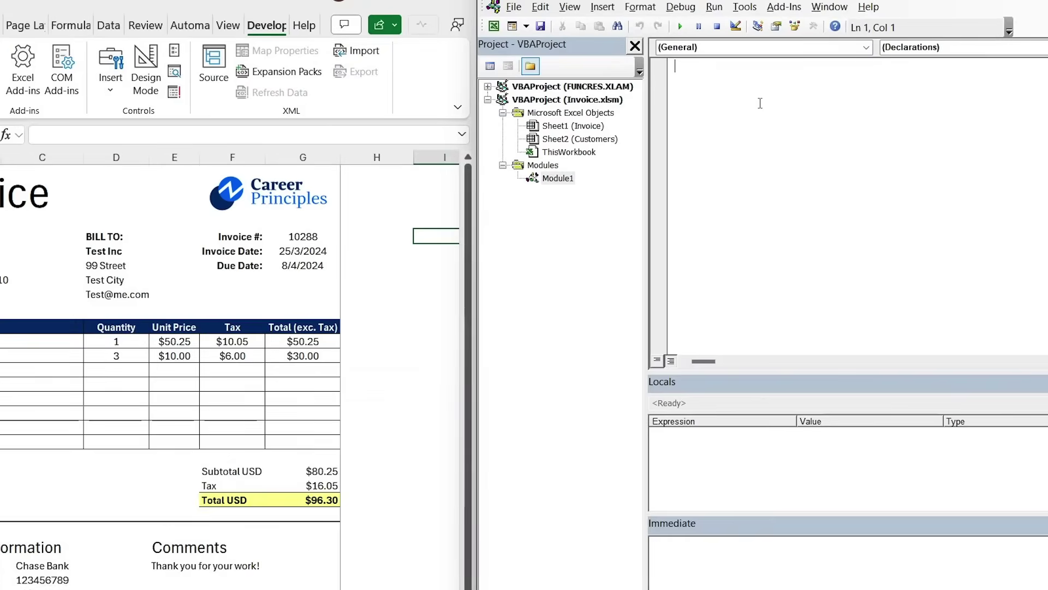
pyautogui.write('sub PDF()')
pyautogui.press('Return')
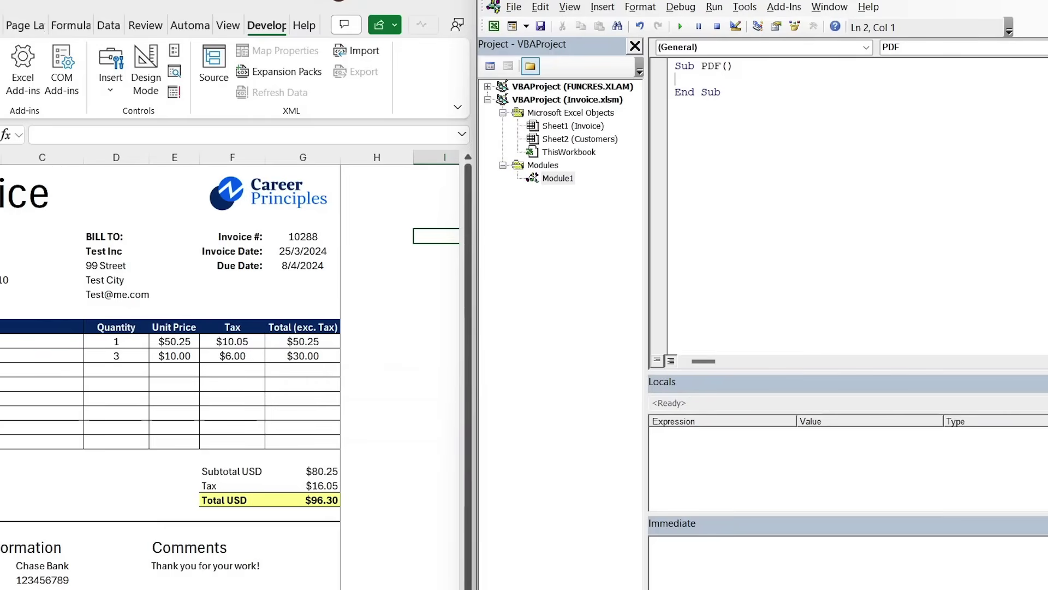
pyautogui.press('Return')
pyautogui.press('Return')
# Declare invoice_number As Long and name, file_path, file_name As String
pyautogui.write('Dim invoice number As Long')
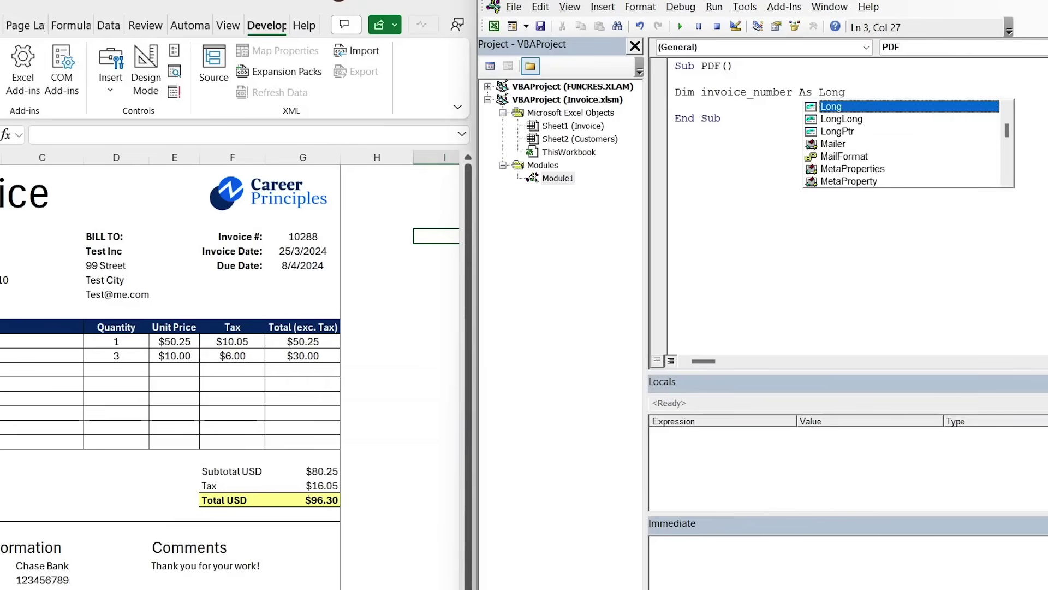
pyautogui.press('Return')
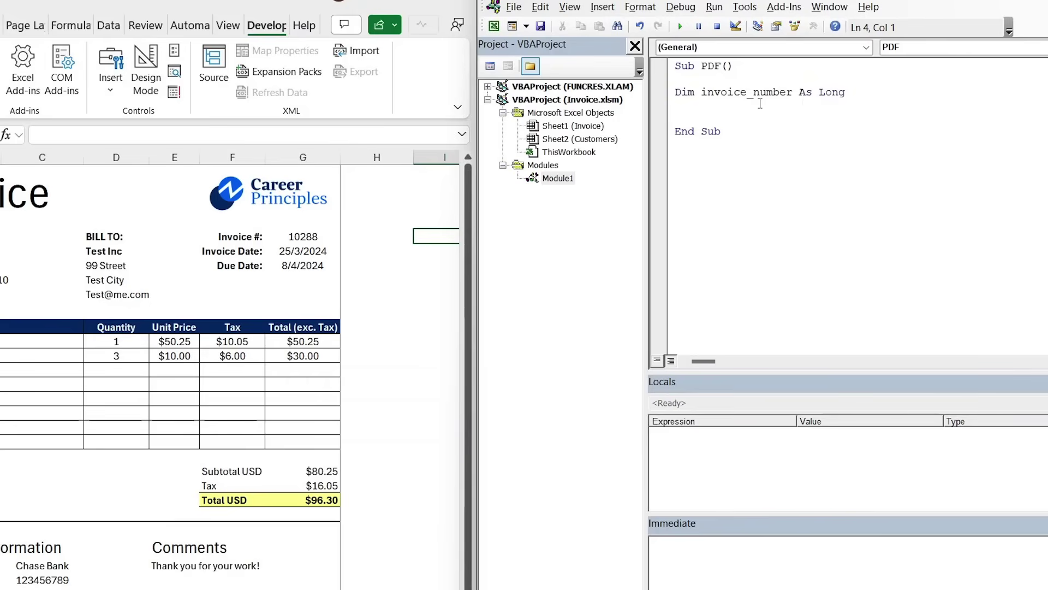
pyautogui.write('Dim name As String')
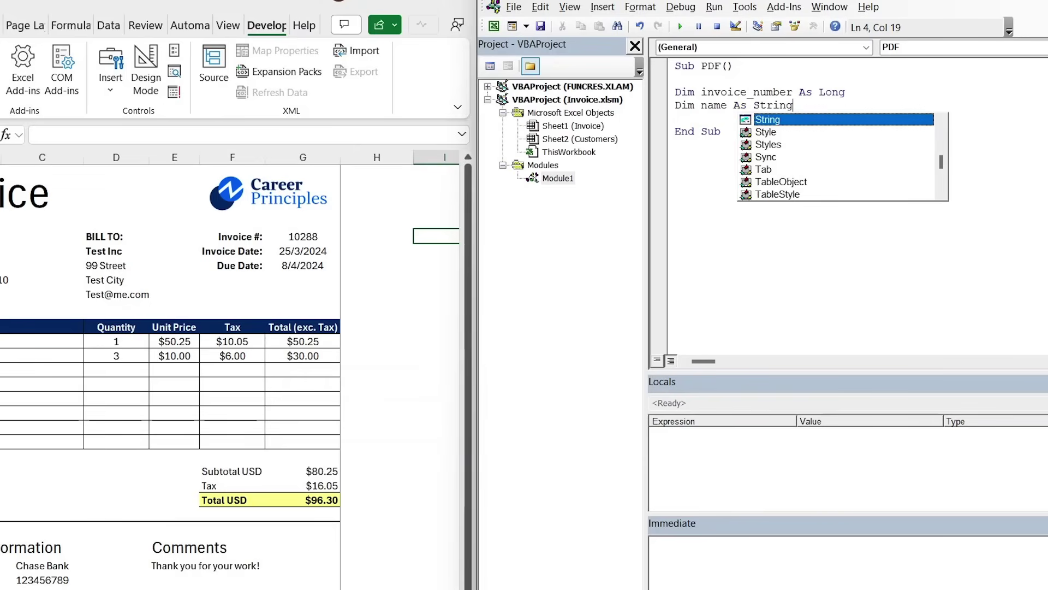
pyautogui.press('Return')
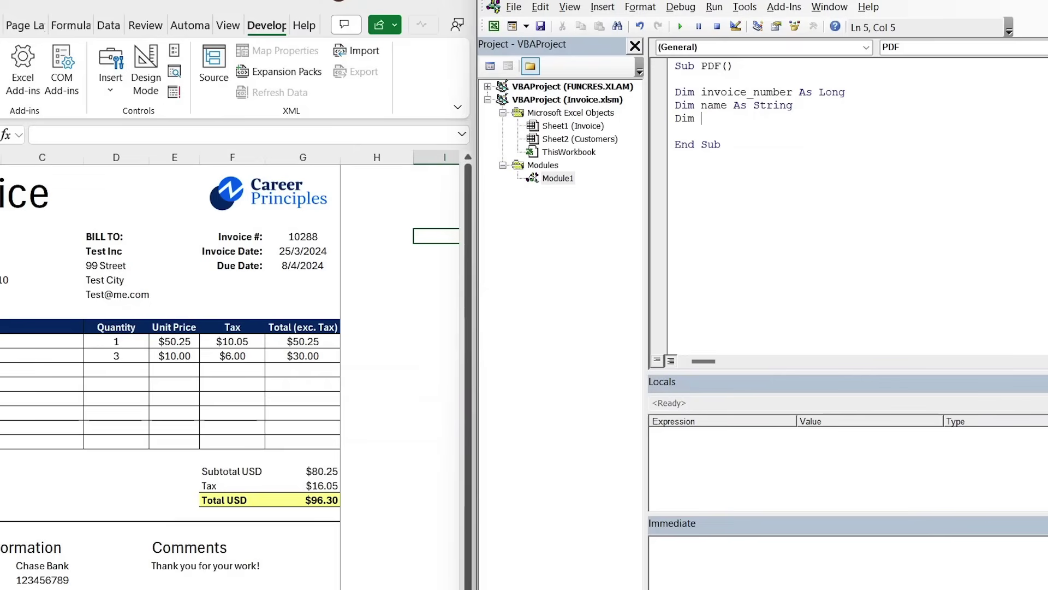
pyautogui.write('path As String')
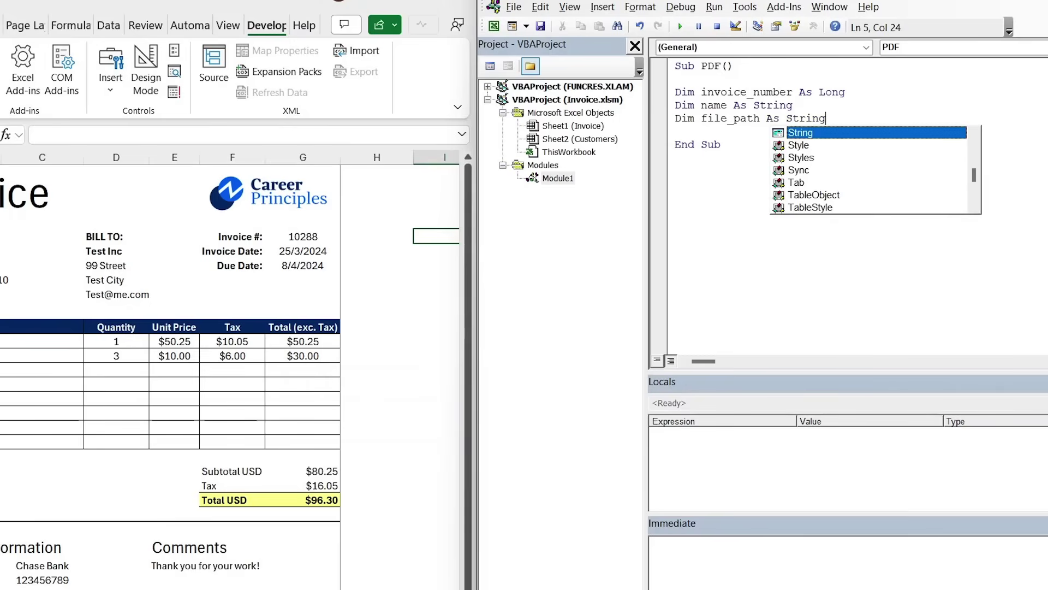
pyautogui.press('Return')
pyautogui.write('Dim ')
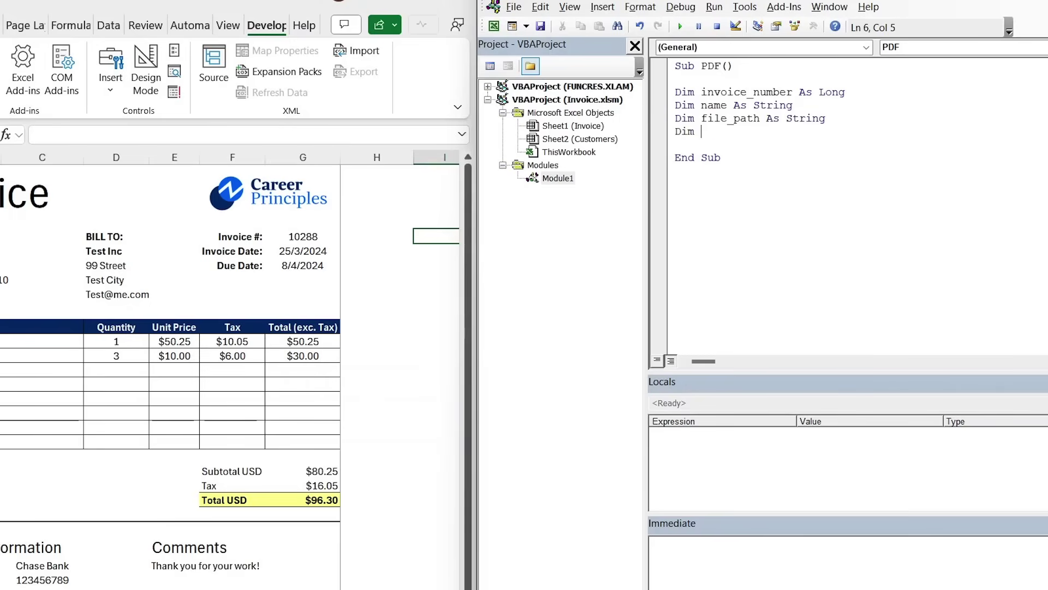
pyautogui.write('file_name As String')
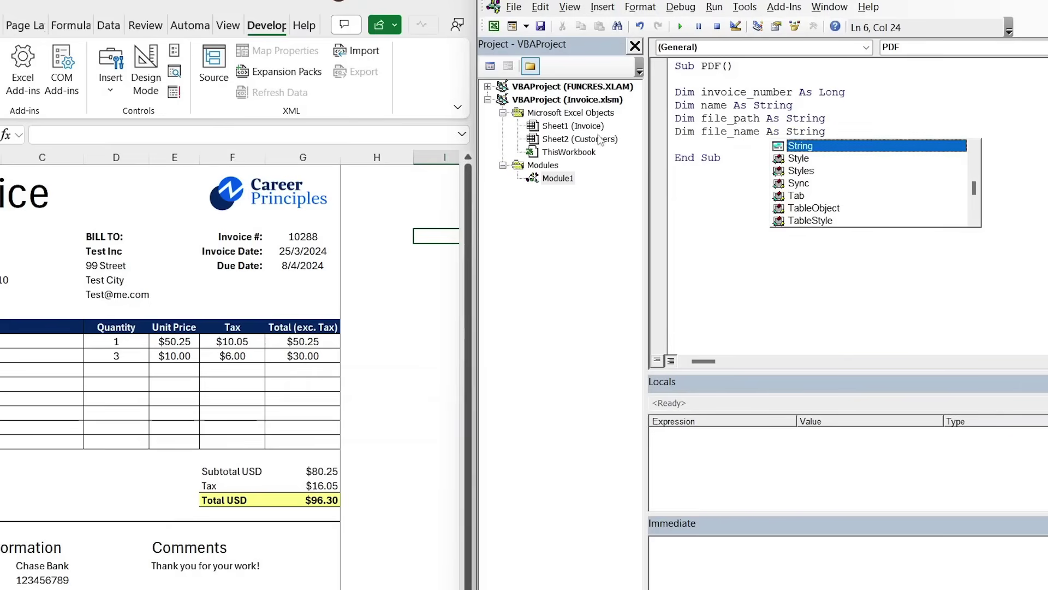
pyautogui.press('Return')
pyautogui.press('Return')
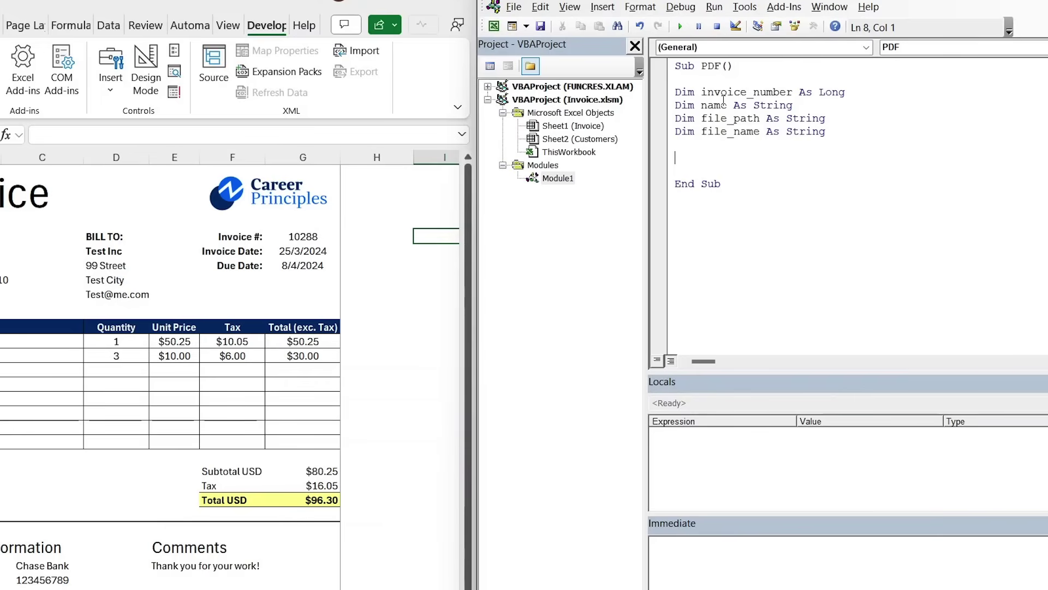
pyautogui.write('Invoice_number ')
pyautogui.write('=')
pyautogui.write('Range')
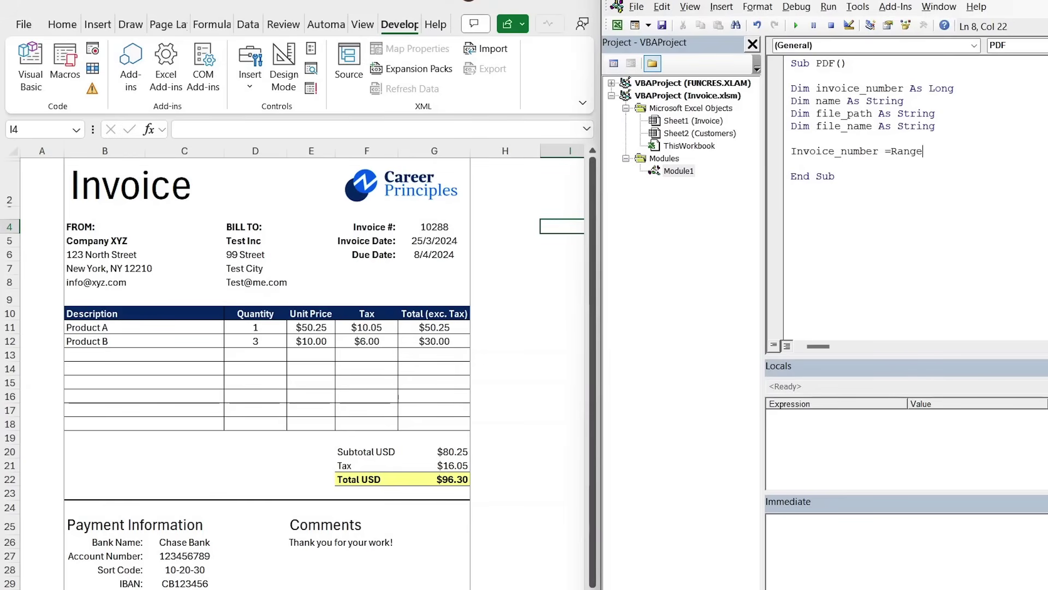
pyautogui.write('("G4')
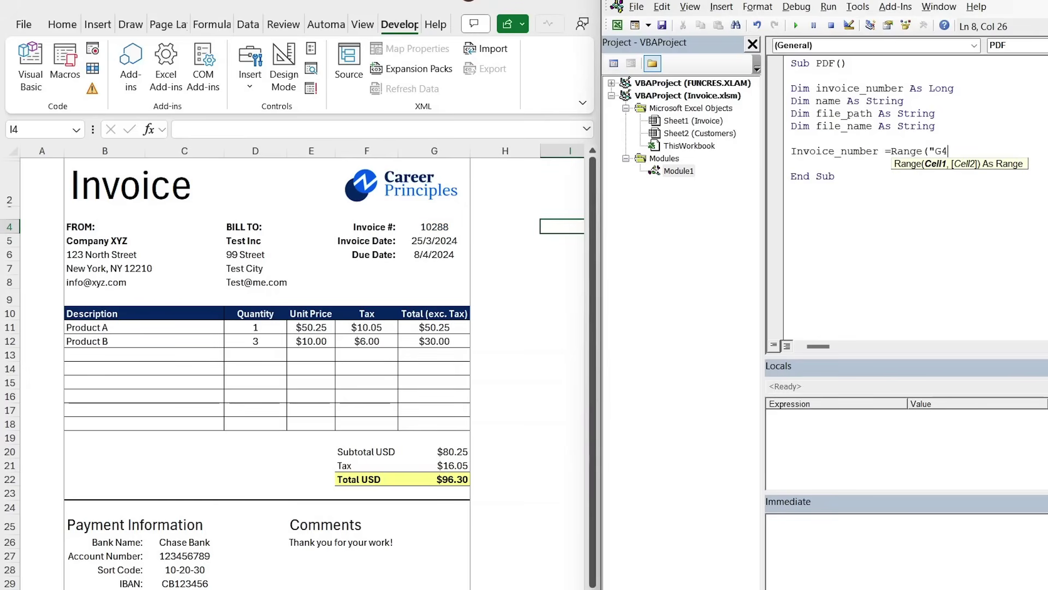
# Assign invoice_number from Range("G4") and name from Range("D5"), then begin a file_path line
pyautogui.write('")')
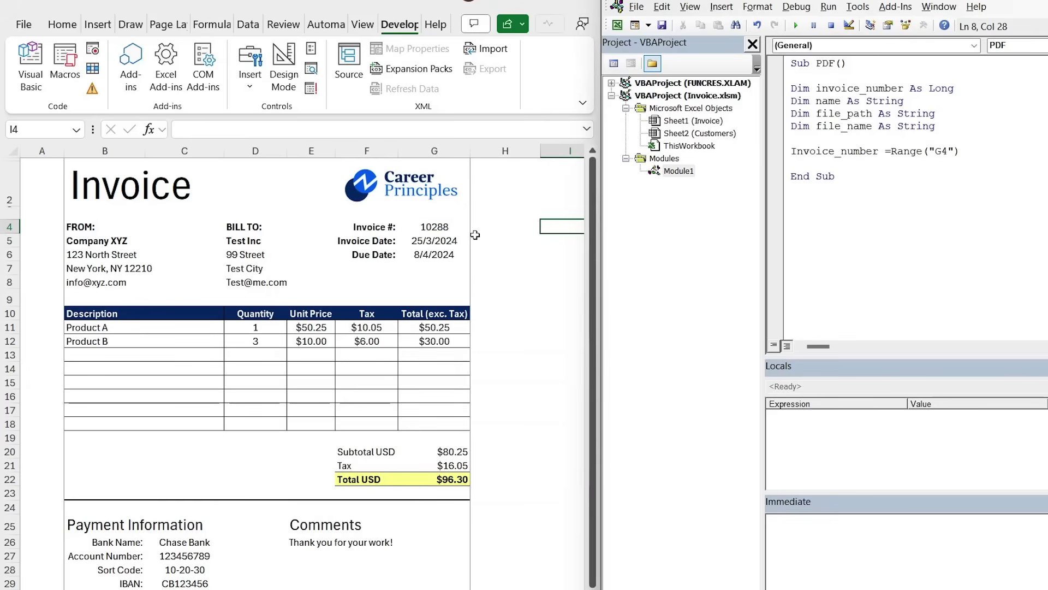
pyautogui.press('Return')
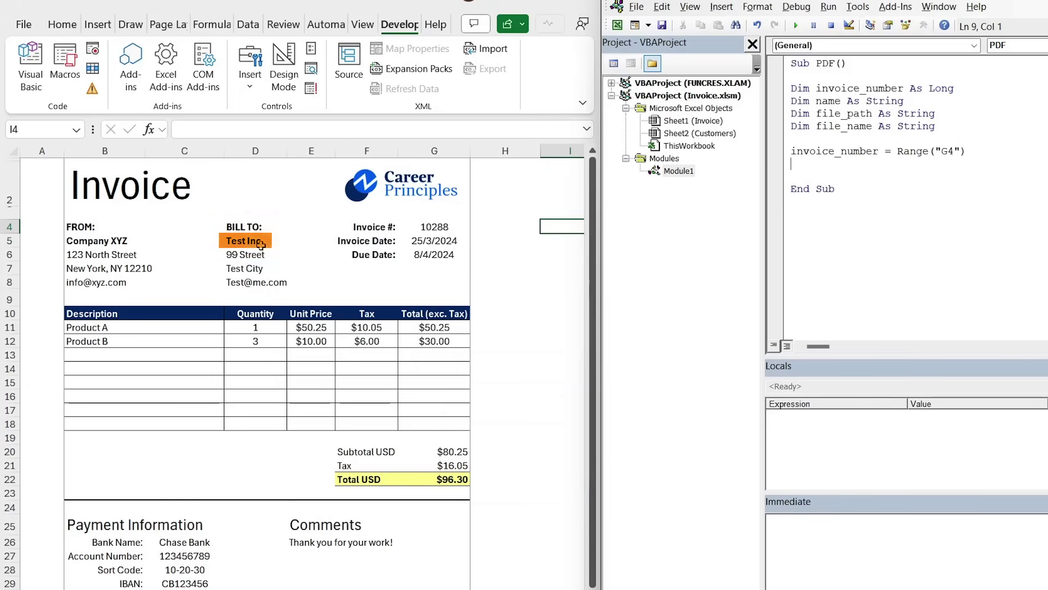
pyautogui.write('name = ')
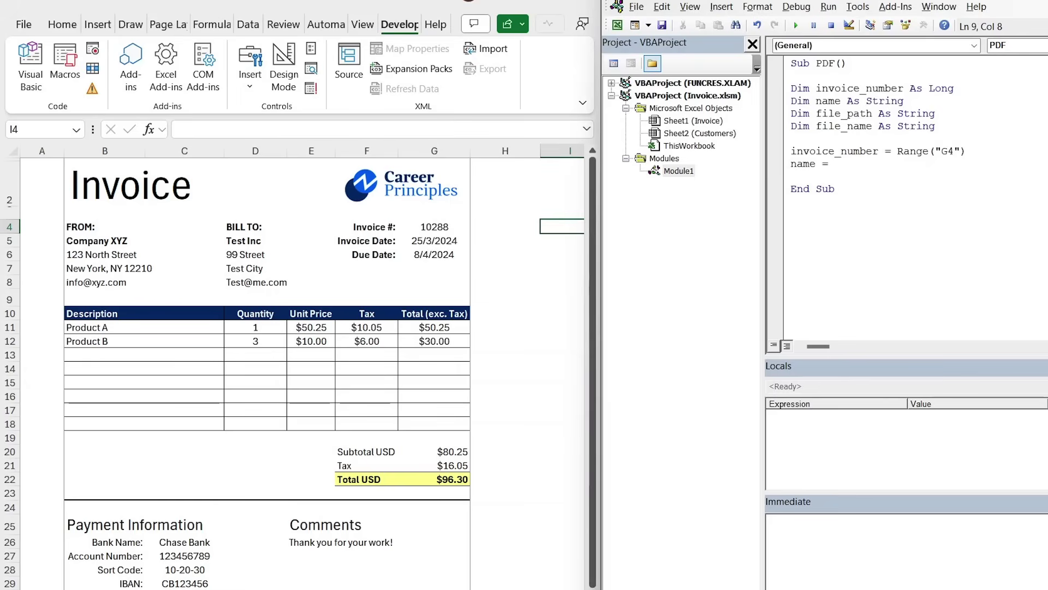
pyautogui.write('Range(')
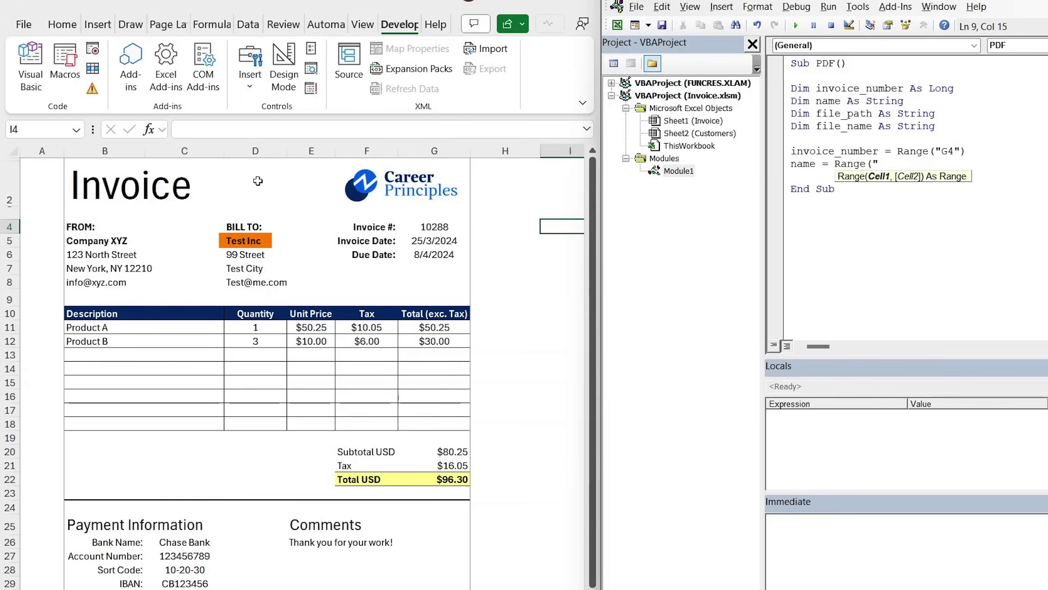
pyautogui.write('"D5')
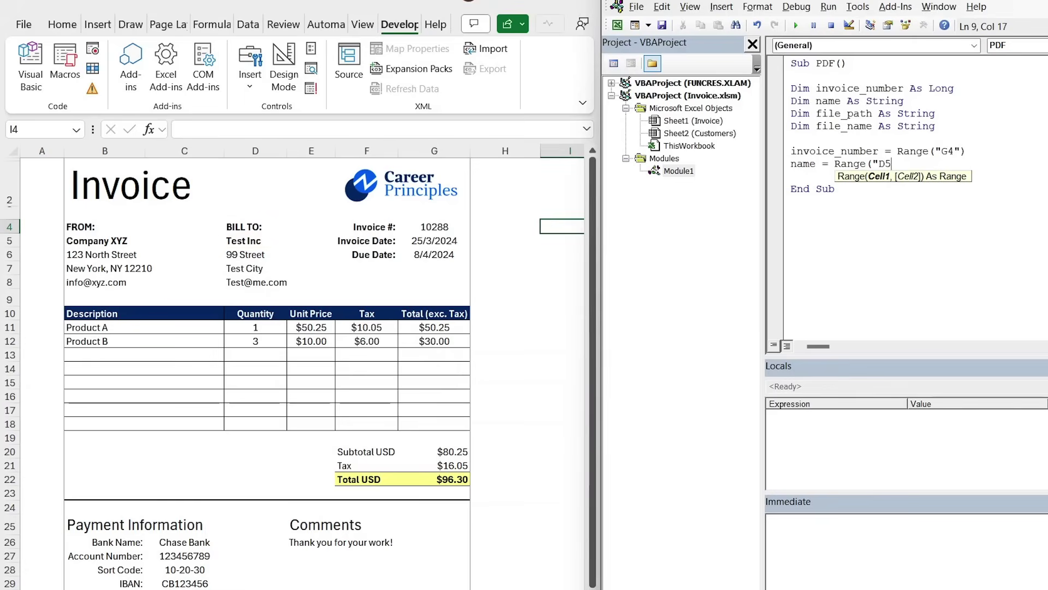
pyautogui.write('")')
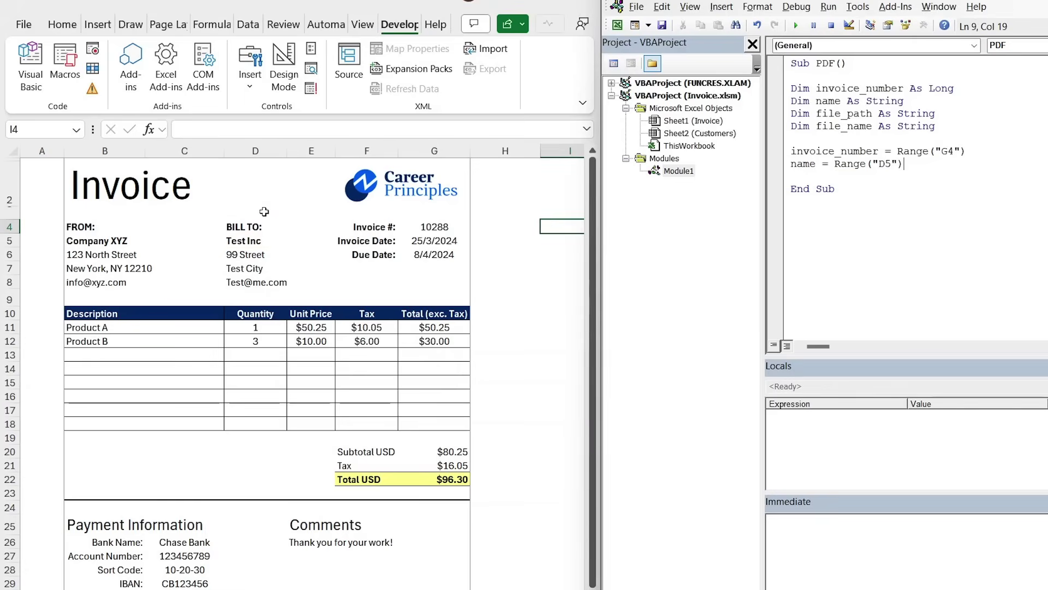
pyautogui.press('Return')
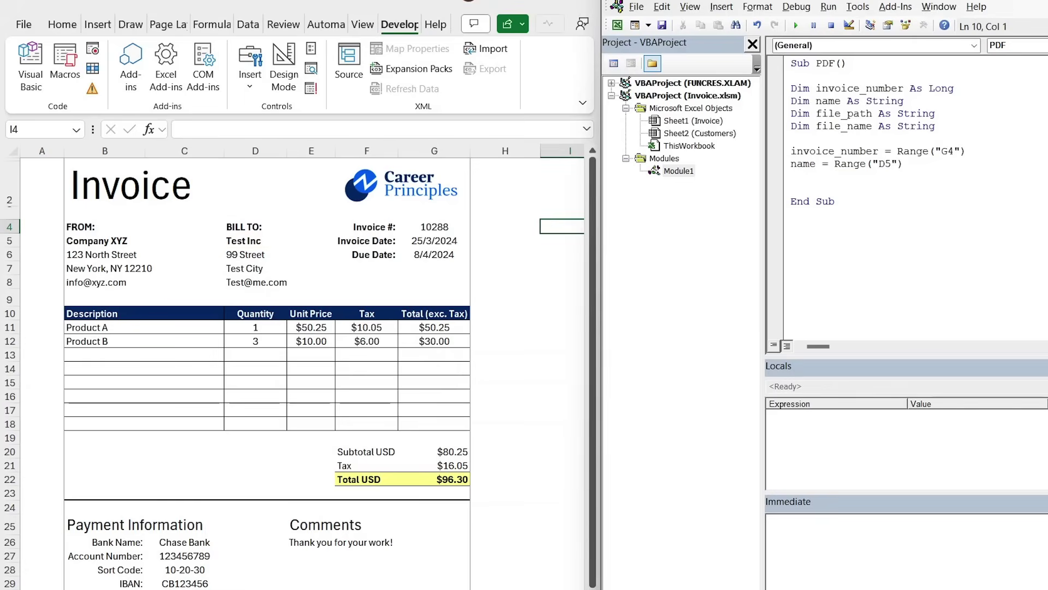
pyautogui.write('file_pat')
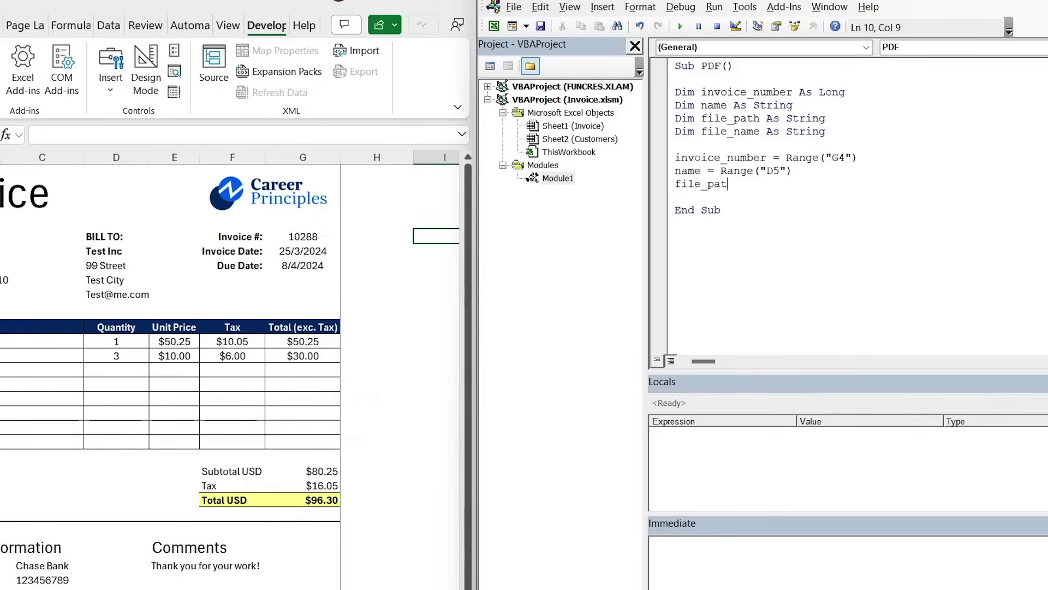
pyautogui.write('h="')
pyautogui.hotkey('alt', 'Tab')
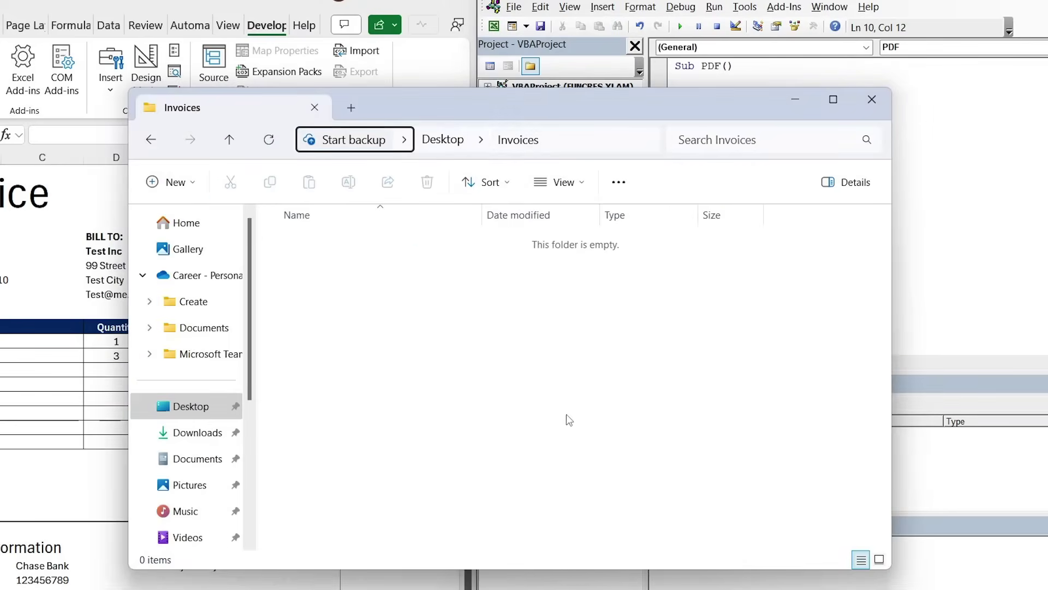
# Paste the Desktop Invoices folder path, plus a trailing backslash, inside file_path's quotes
pyautogui.click(609, 144)
pyautogui.hotkey('ctrl', 'c')
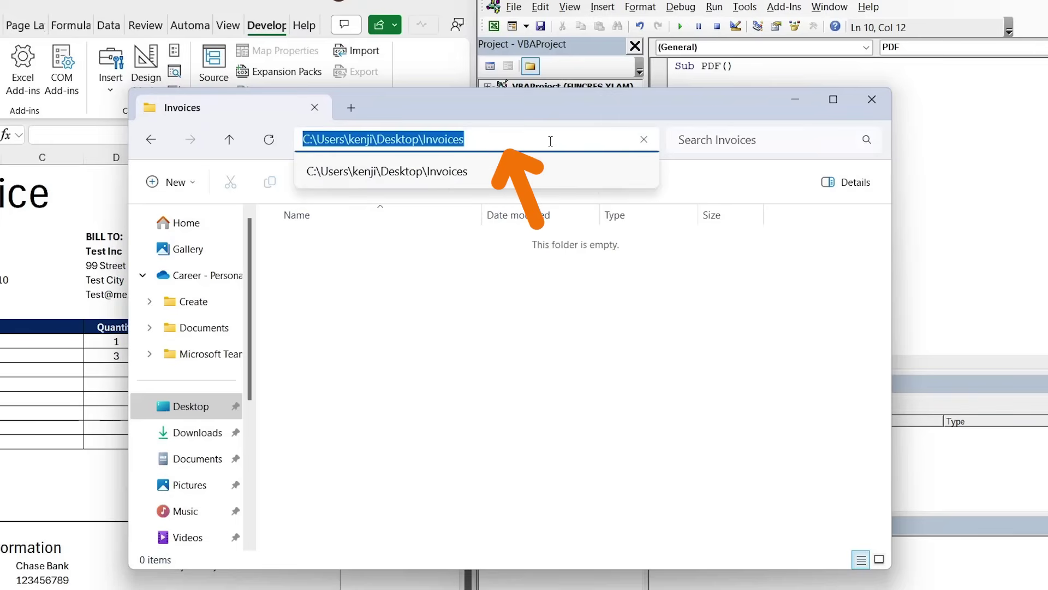
pyautogui.click(959, 199)
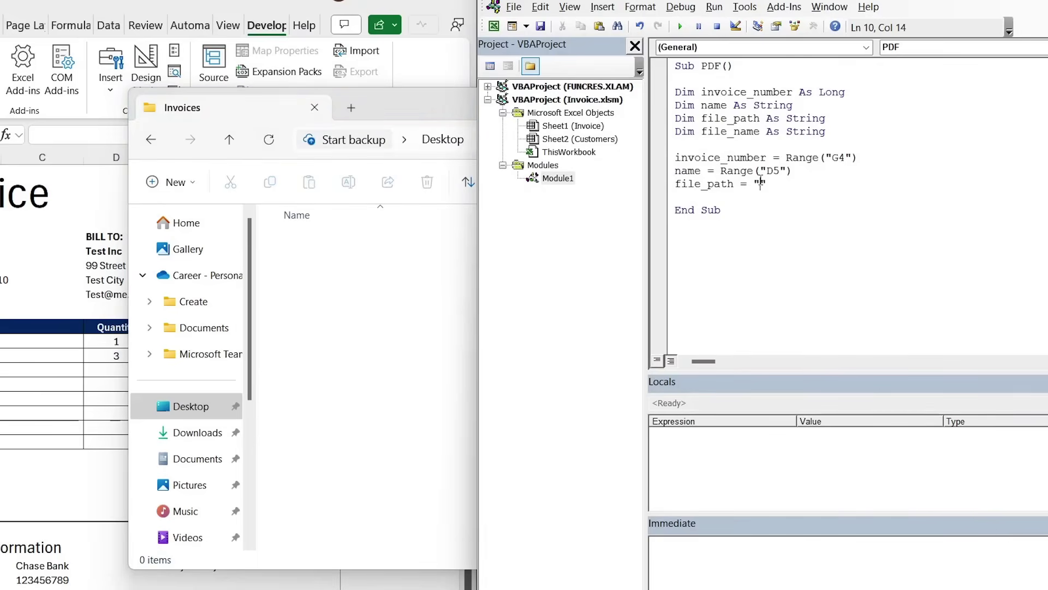
pyautogui.hotkey('ctrl', 'v')
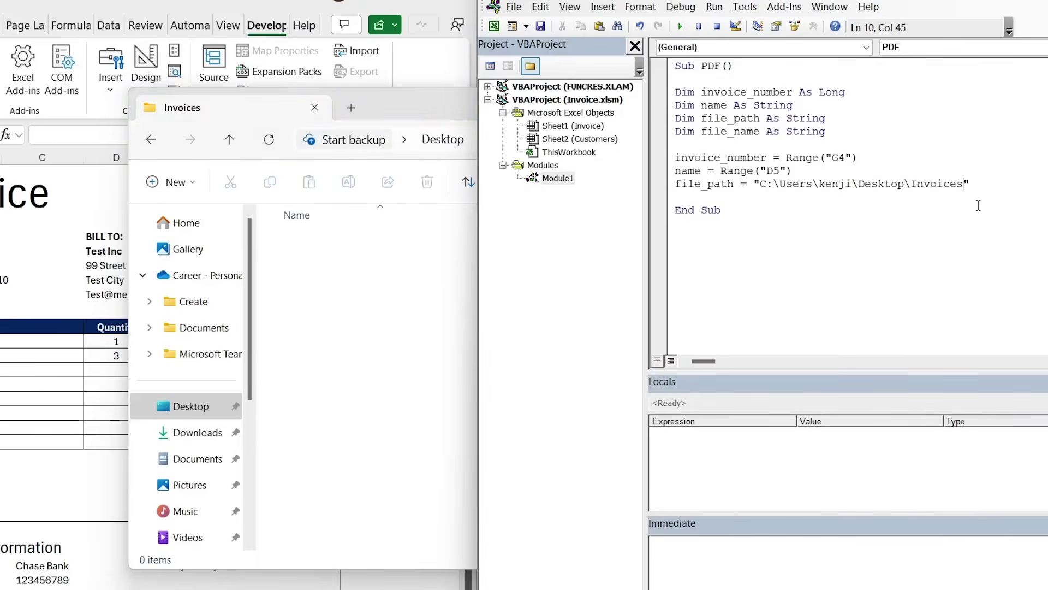
pyautogui.write('\\')
pyautogui.press('End')
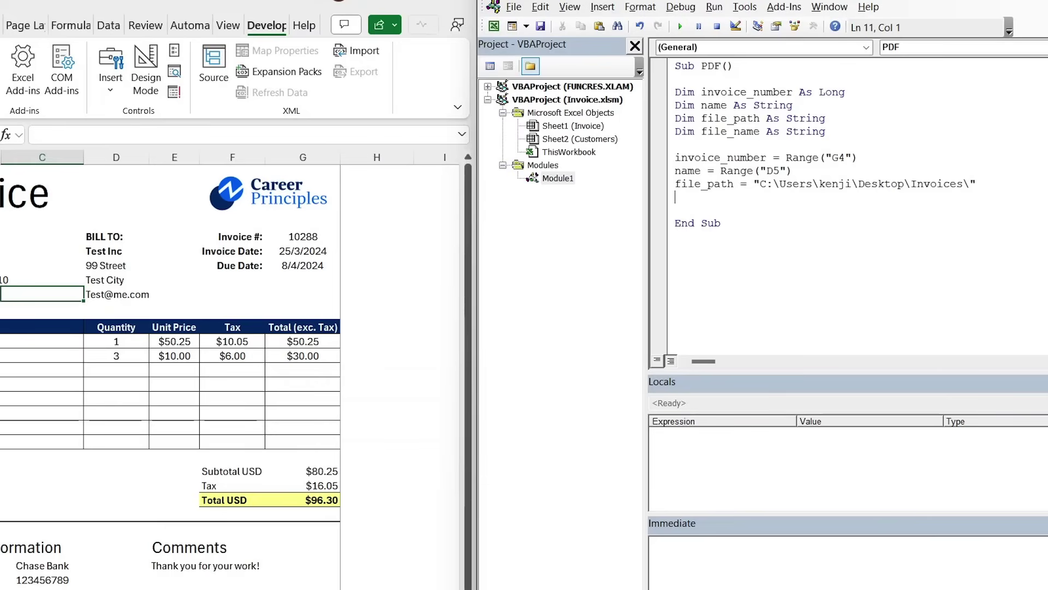
# Add the line file_name = invoice_number & "_" & name to the PDF macro
pyautogui.write('file_name = invoi')
pyautogui.press('BackSpace')
pyautogui.press('BackSpace')
pyautogui.press('BackSpace')
pyautogui.write('voice_number ')
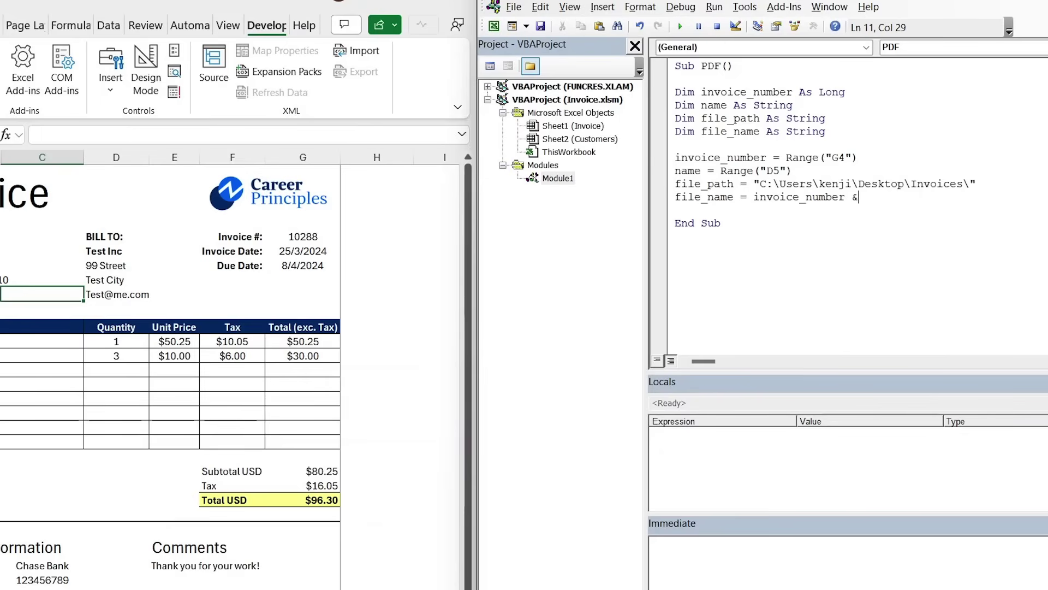
pyautogui.write('& "')
pyautogui.write('_" & name')
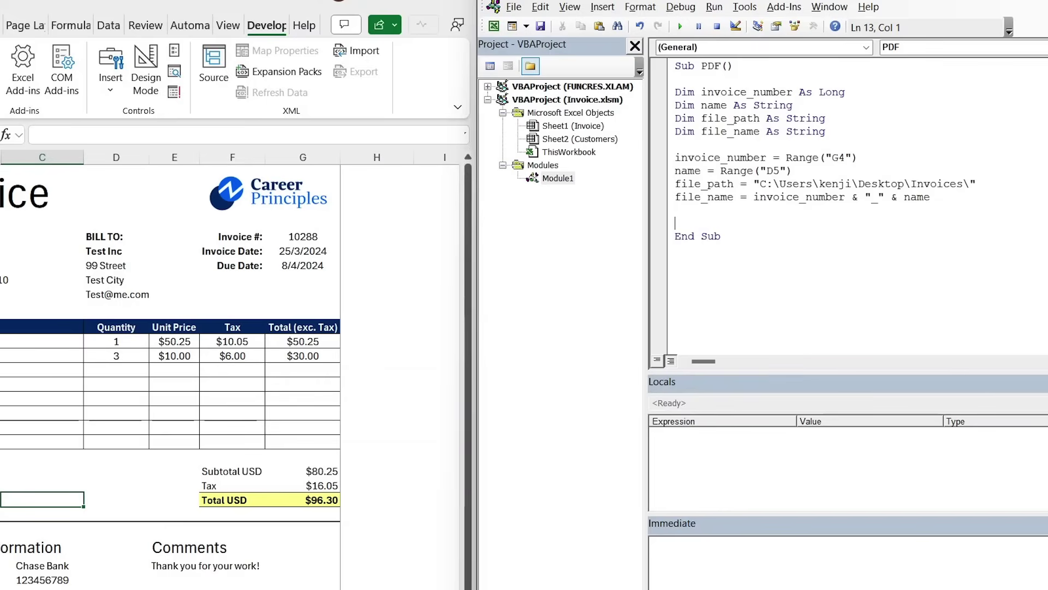
# Above End Sub, add activesheet.exportasfixedformat Type:=xltypePDF, ignoreprintareas:=false, Filename=file_path & file_name
pyautogui.press('Return')
pyautogui.write('acti')
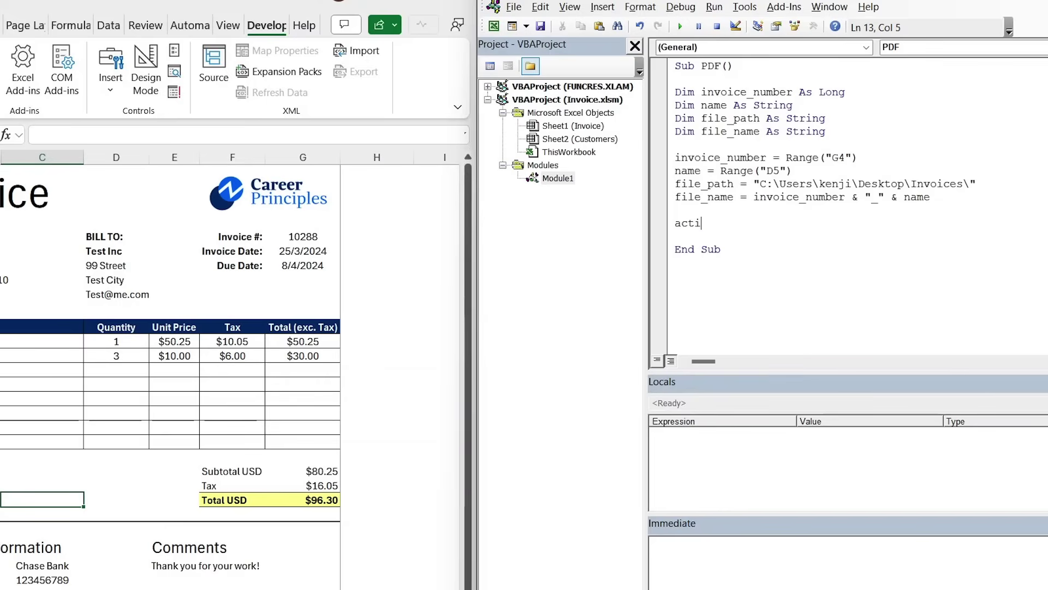
pyautogui.write('vesheet.exportasfixedfro')
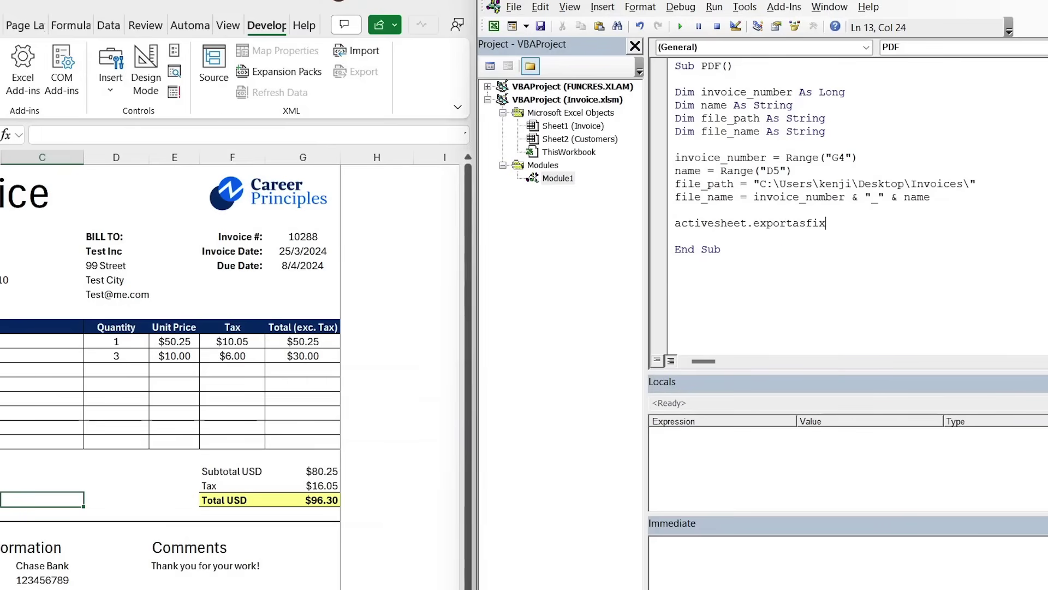
pyautogui.press('BackSpace')
pyautogui.press('BackSpace')
pyautogui.write('ormat Type :')
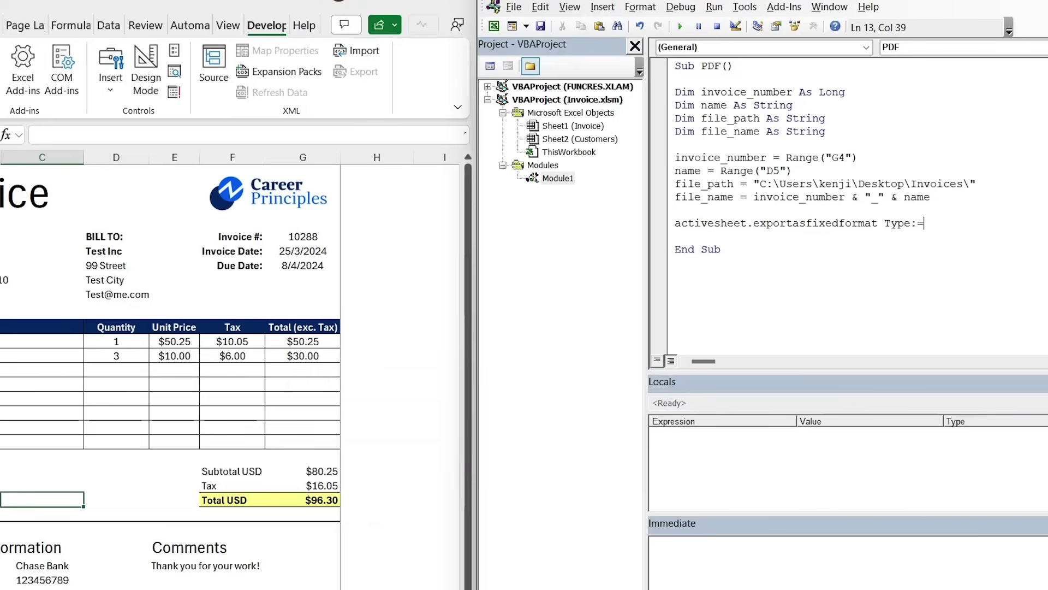
pyautogui.write('=xltypePDF,')
pyautogui.moveTo(472, 280)
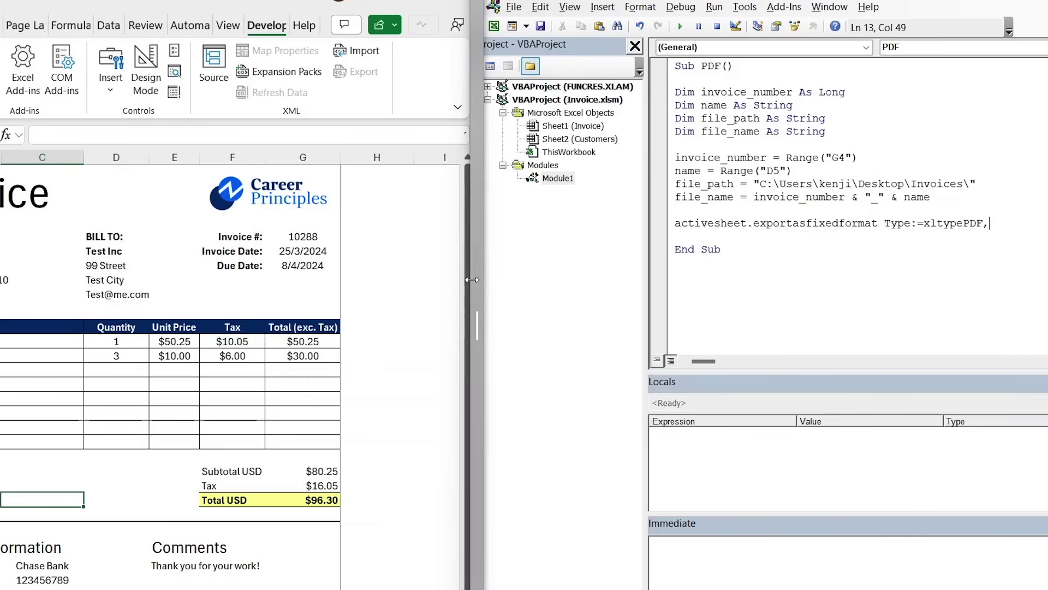
pyautogui.write('ignoreprin')
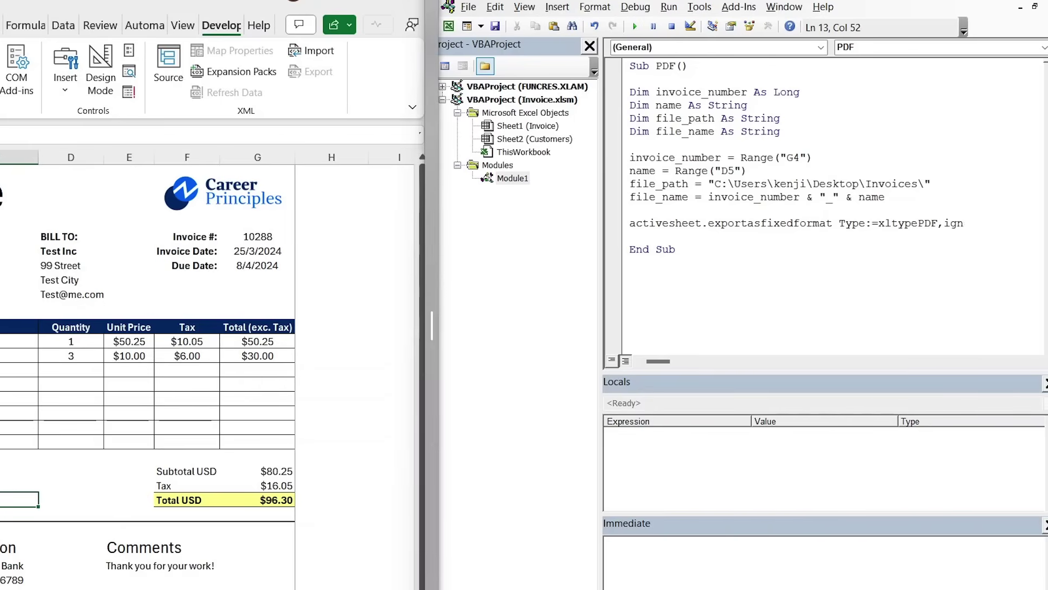
pyautogui.write('tareas:=')
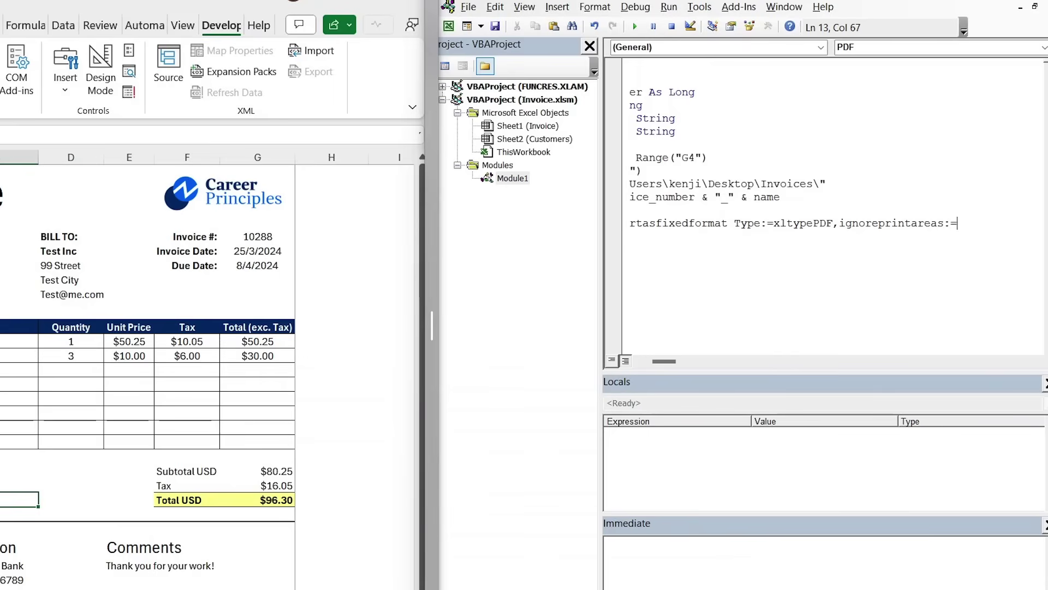
pyautogui.write('false,Filename=fil')
pyautogui.press('BackSpace')
pyautogui.press('BackSpace')
pyautogui.press('BackSpace')
pyautogui.write('file_path')
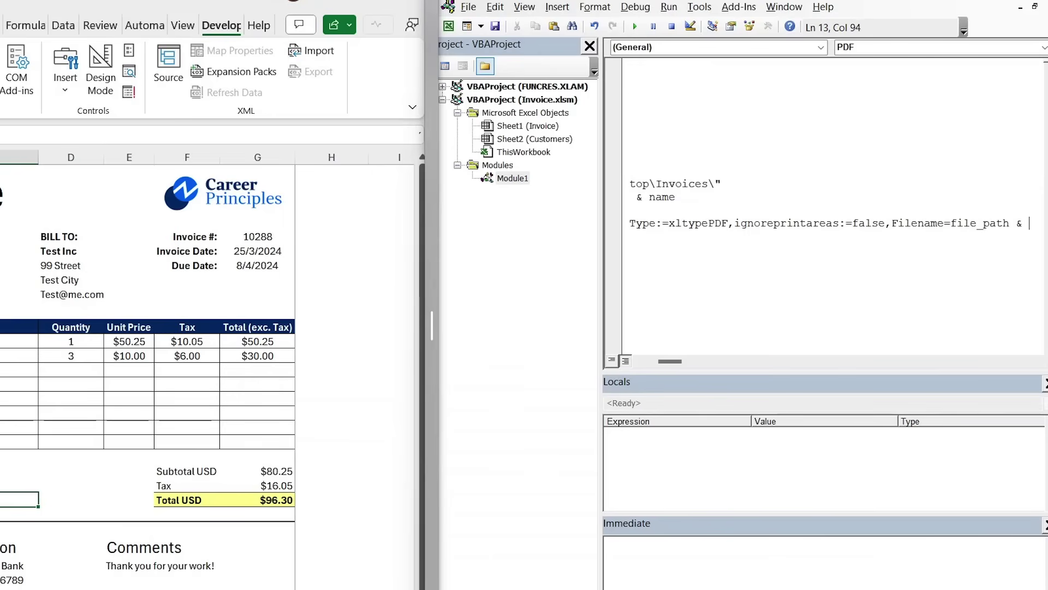
pyautogui.write(' & file_name')
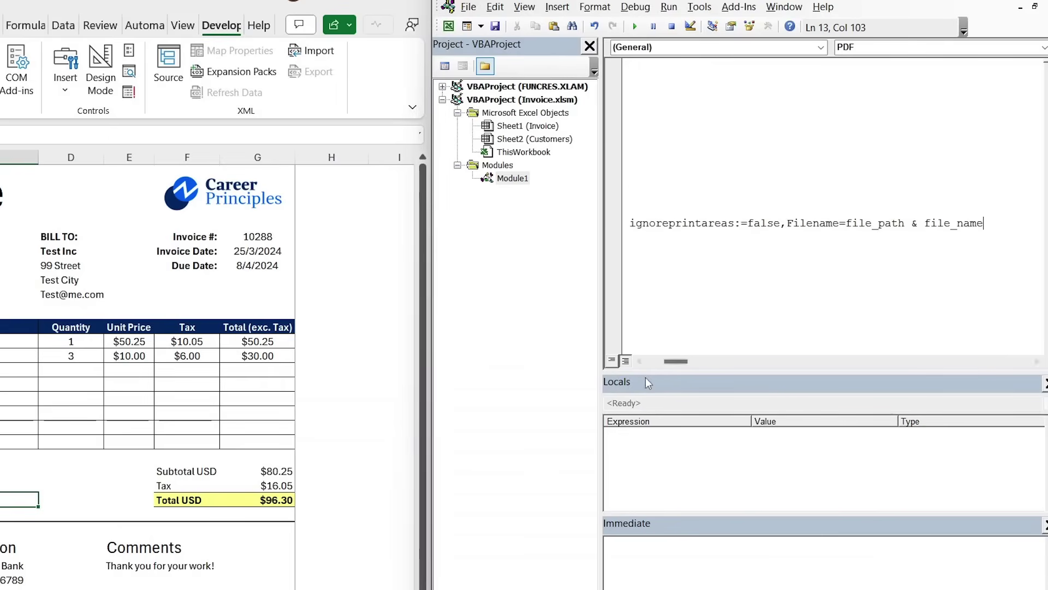
pyautogui.moveTo(675, 361); pyautogui.dragTo(631, 360)
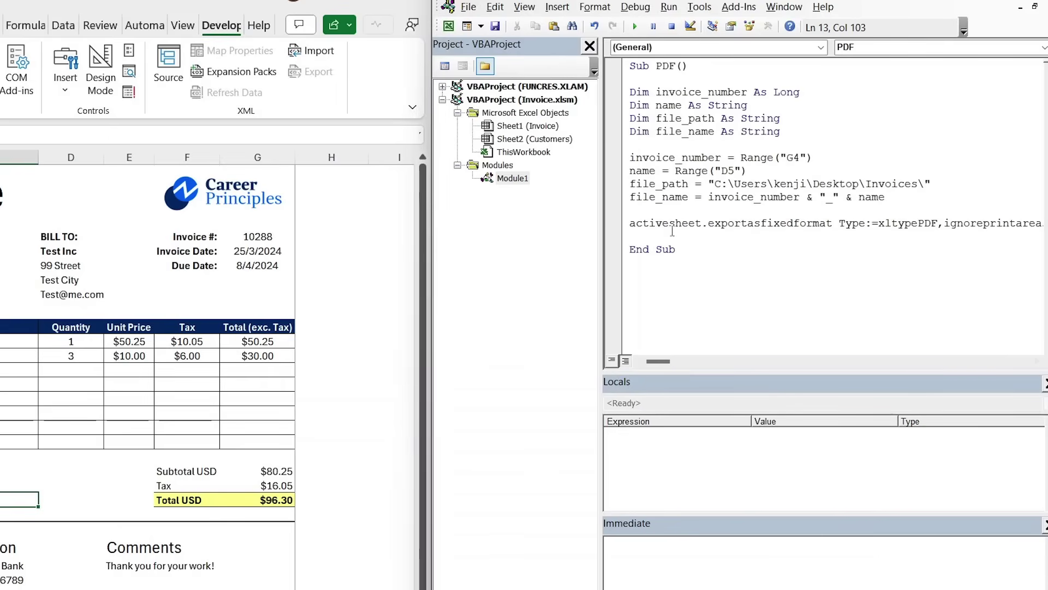
# Clear the named-parameter compile error by changing Filename= to Filename:= in the export line
pyautogui.click(684, 253)
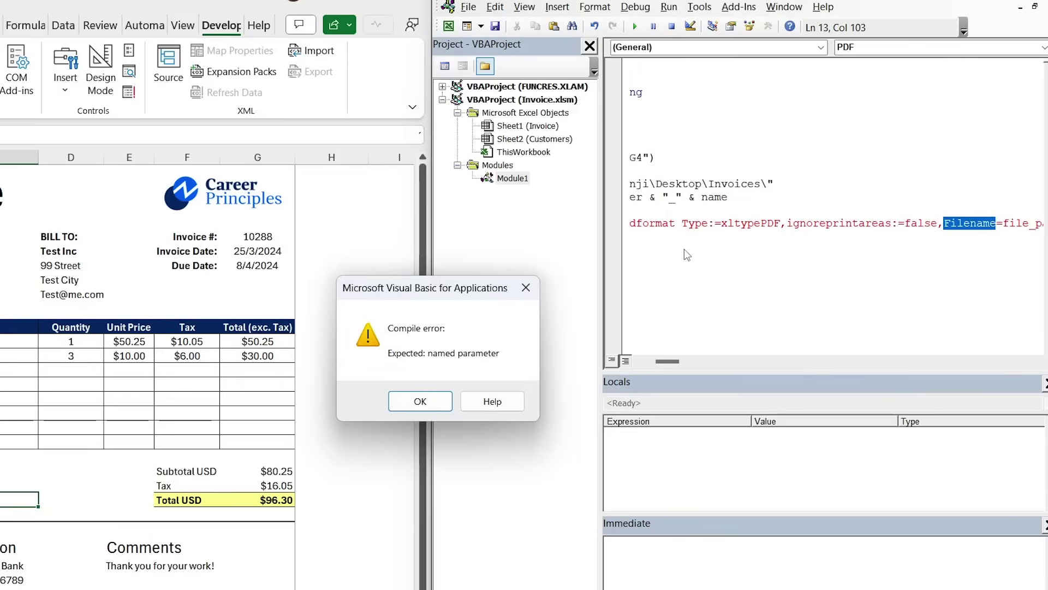
pyautogui.click(419, 401)
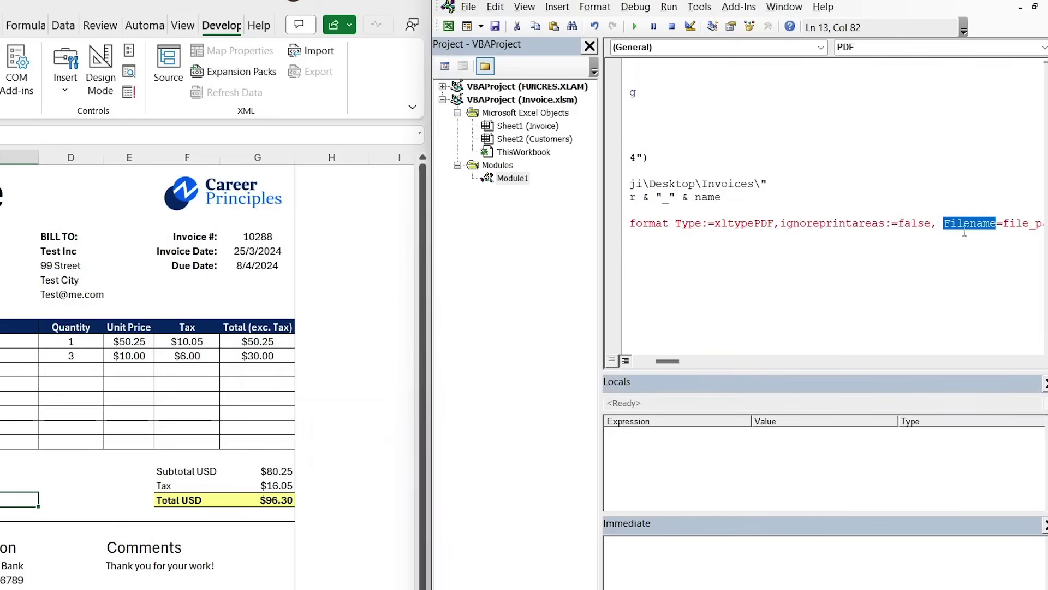
pyautogui.click(945, 224)
pyautogui.click(990, 230)
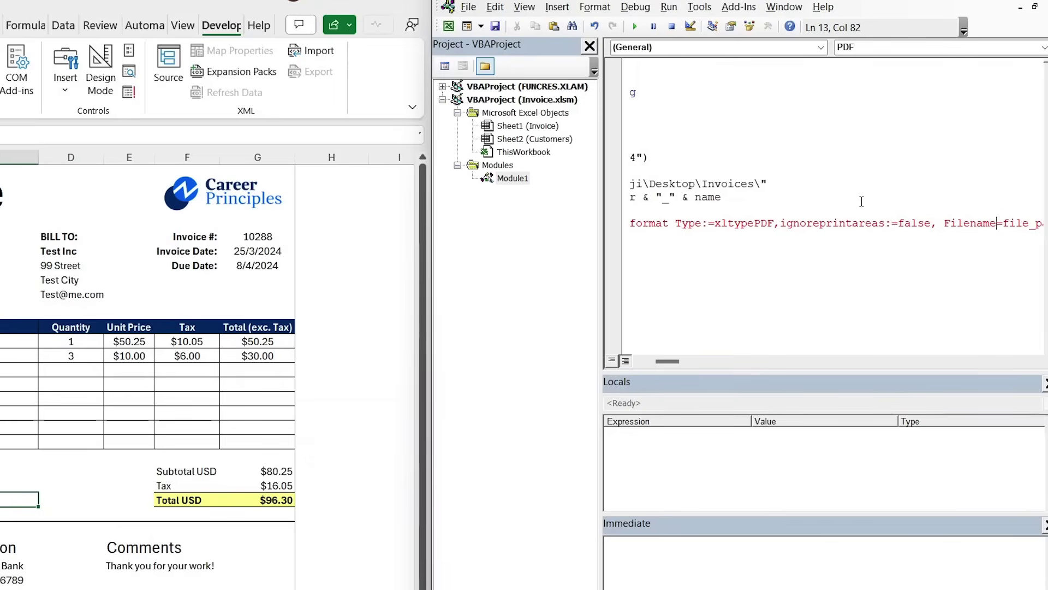
pyautogui.write(':')
pyautogui.click(788, 272)
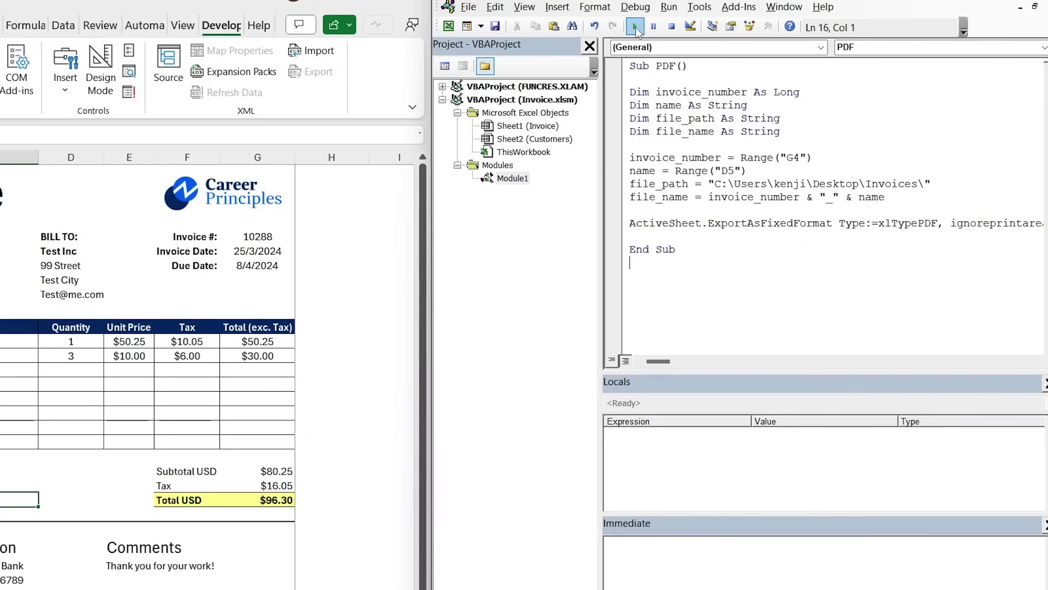
# Run the PDF macro and switch to the Desktop Invoices folder
pyautogui.click(635, 27)
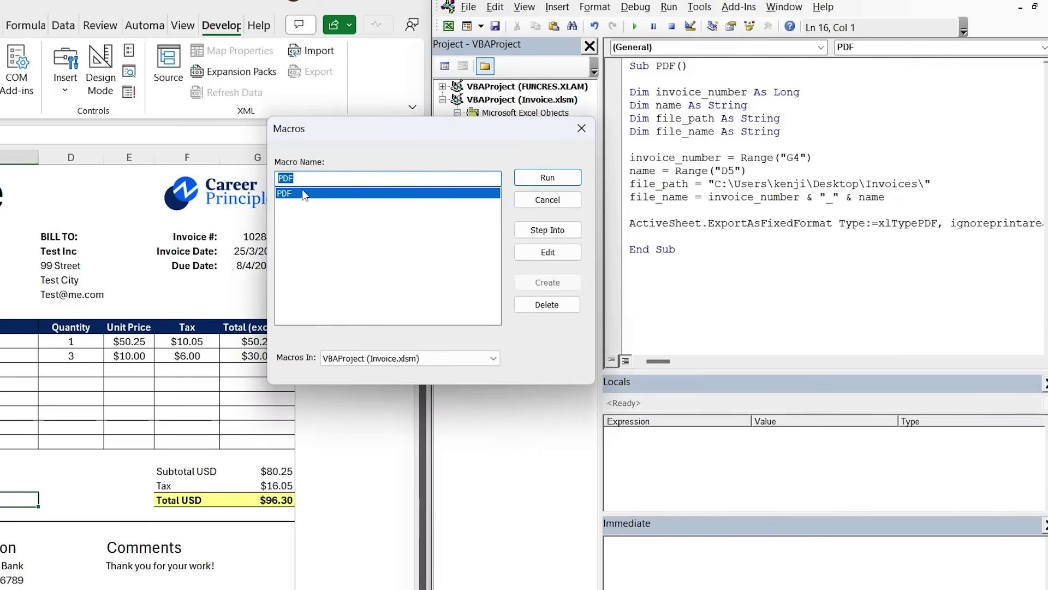
pyautogui.click(539, 184)
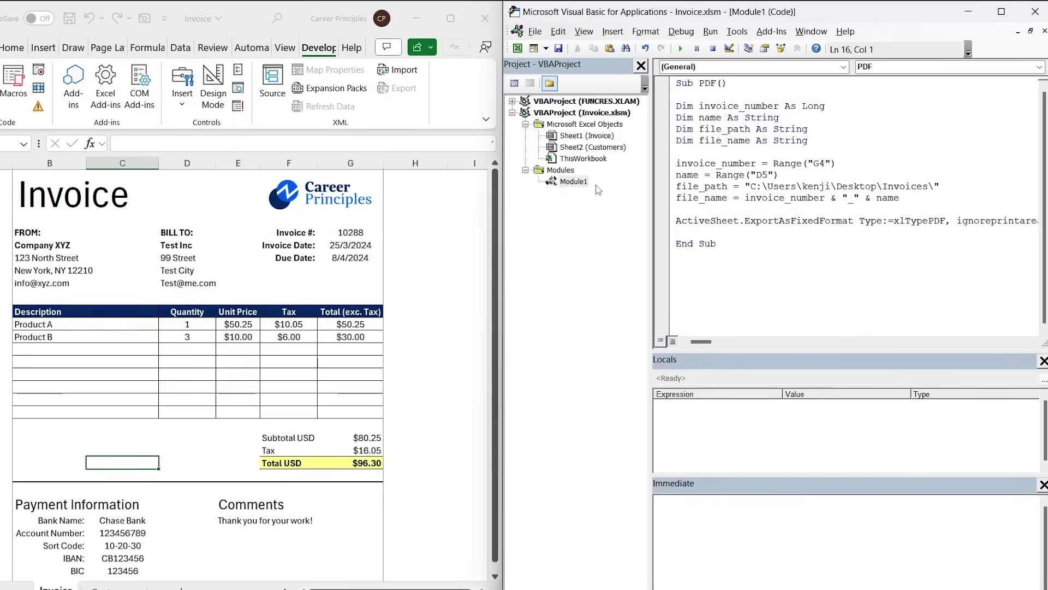
pyautogui.hotkey('alt', 'Tab')
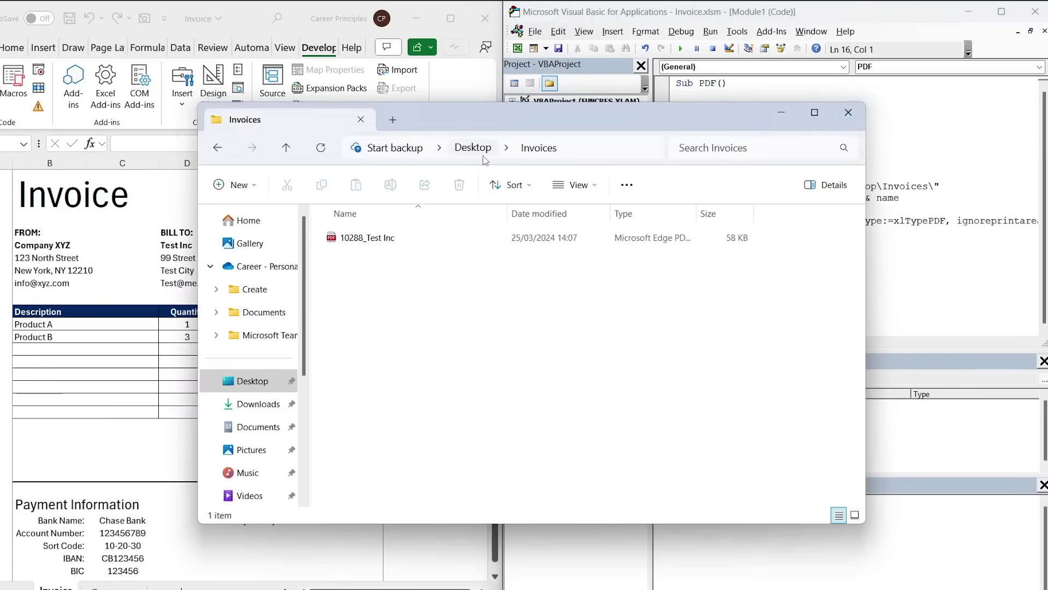
# Open 10288_Test Inc in Edge and review the Test Inc invoice totalling $96.30
pyautogui.click(359, 241)
pyautogui.doubleClick(363, 240)
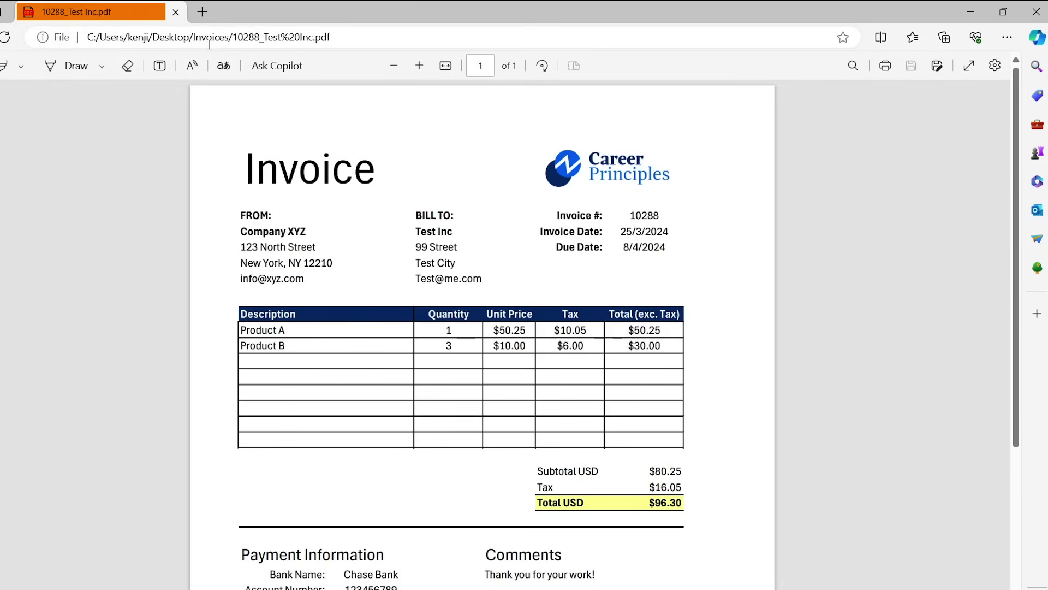
pyautogui.click(174, 42)
pyautogui.scroll(-4, 293, 328)
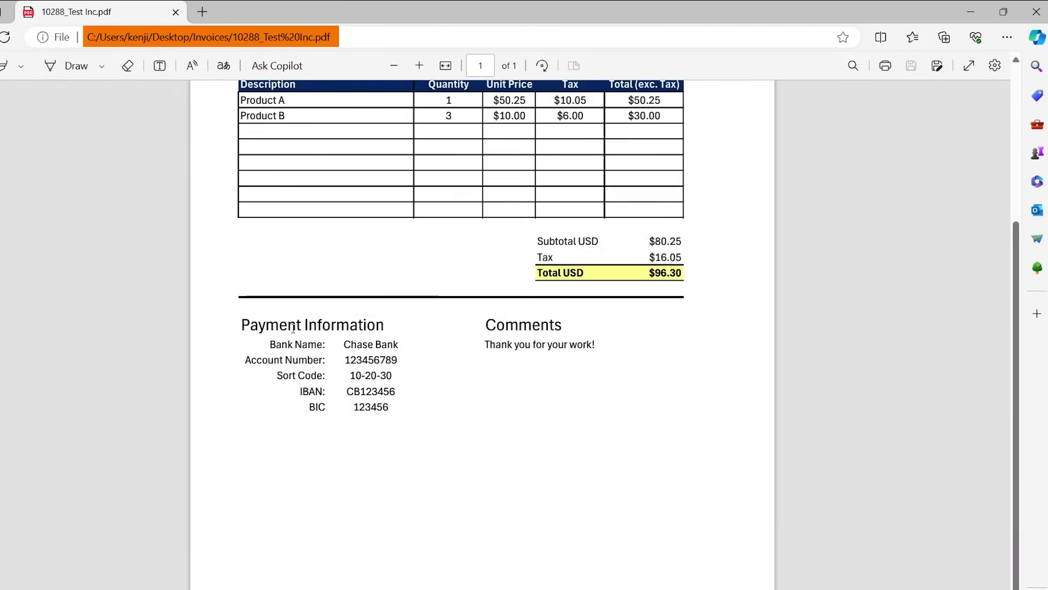
pyautogui.click(293, 328)
pyautogui.scroll(4, 411, 377)
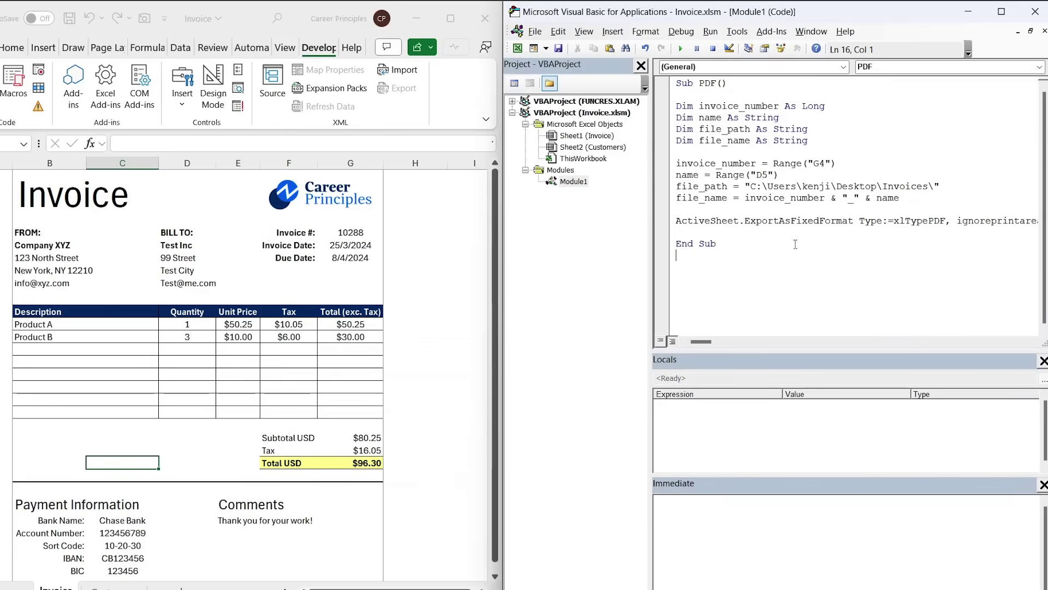
# Draw a form button to the right of the invoice and assign it the PDF macro
pyautogui.click(452, 18)
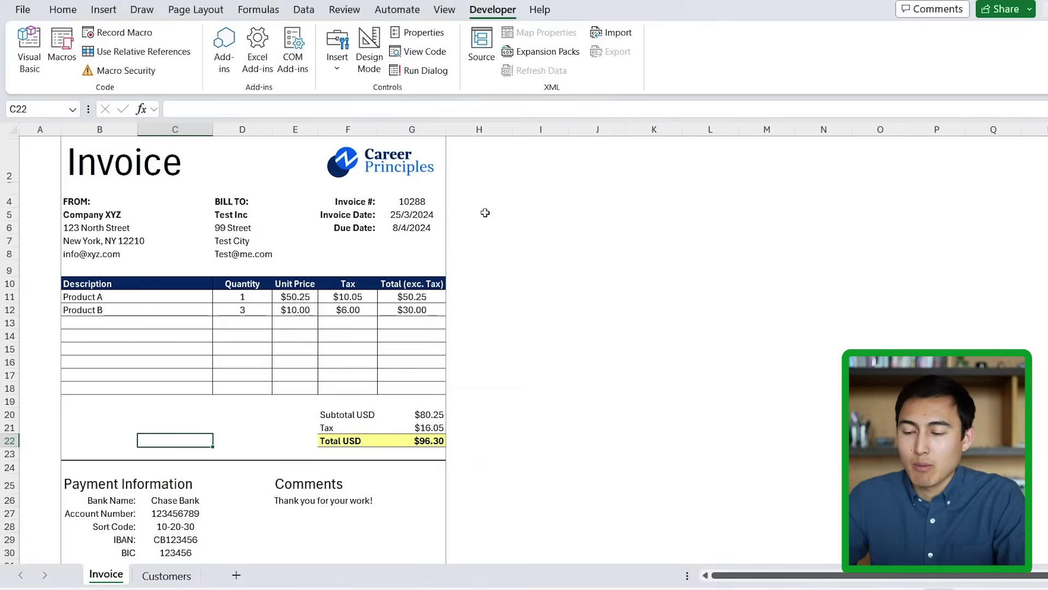
pyautogui.click(528, 201)
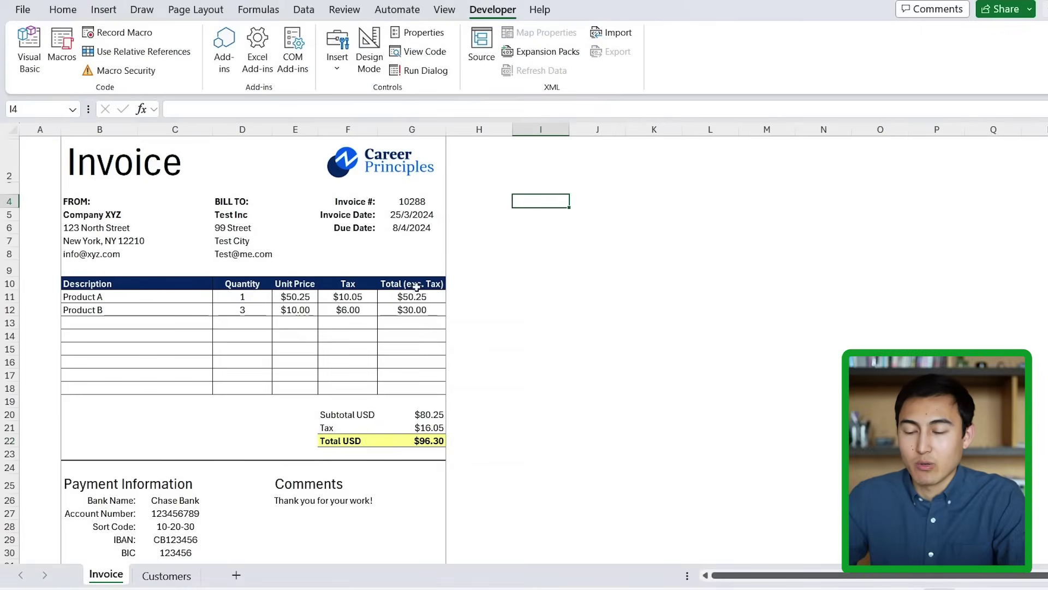
pyautogui.click(334, 70)
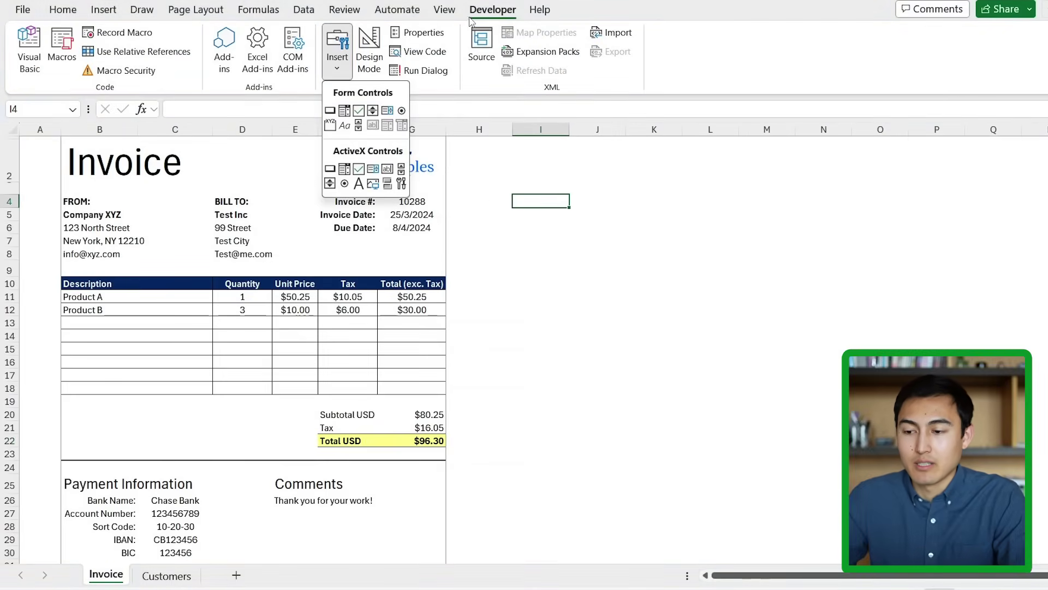
pyautogui.click(330, 111)
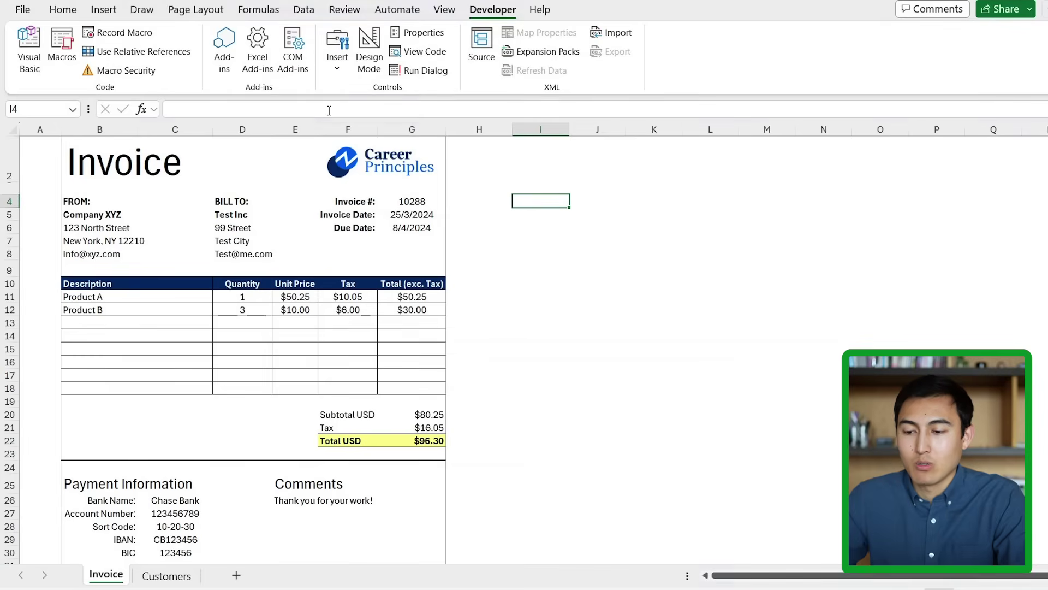
pyautogui.moveTo(506, 177)
pyautogui.mouseDown()
pyautogui.moveTo(575, 226)
pyautogui.moveTo(614, 224)
pyautogui.mouseUp()
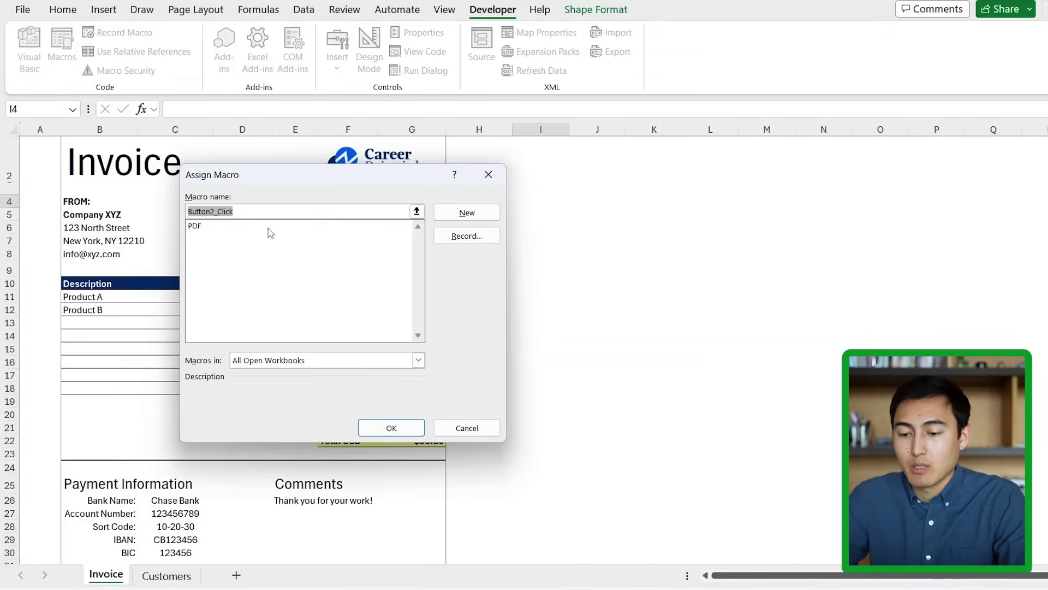
pyautogui.click(267, 226)
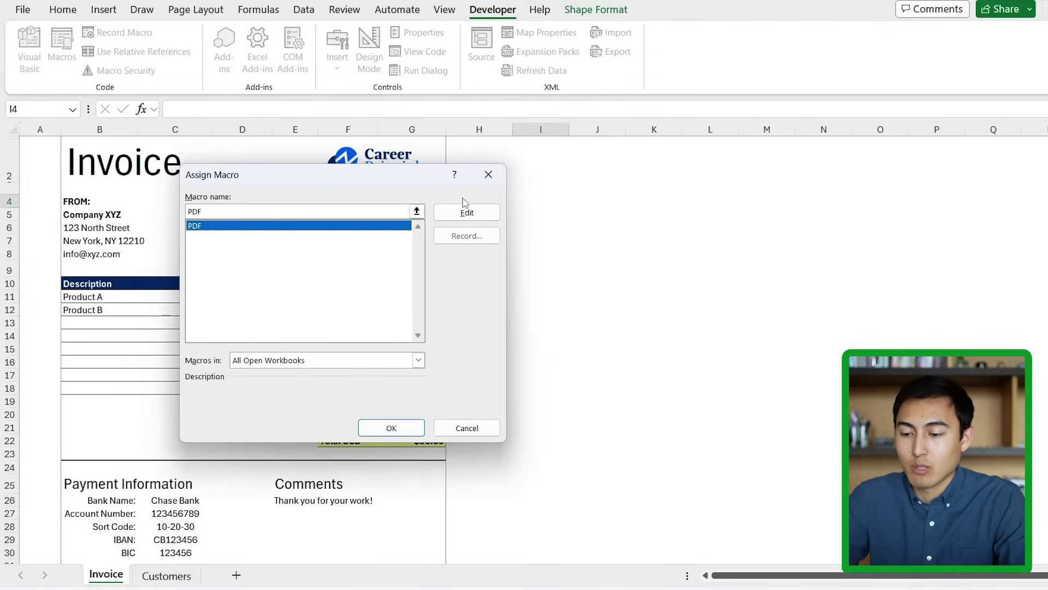
pyautogui.click(393, 427)
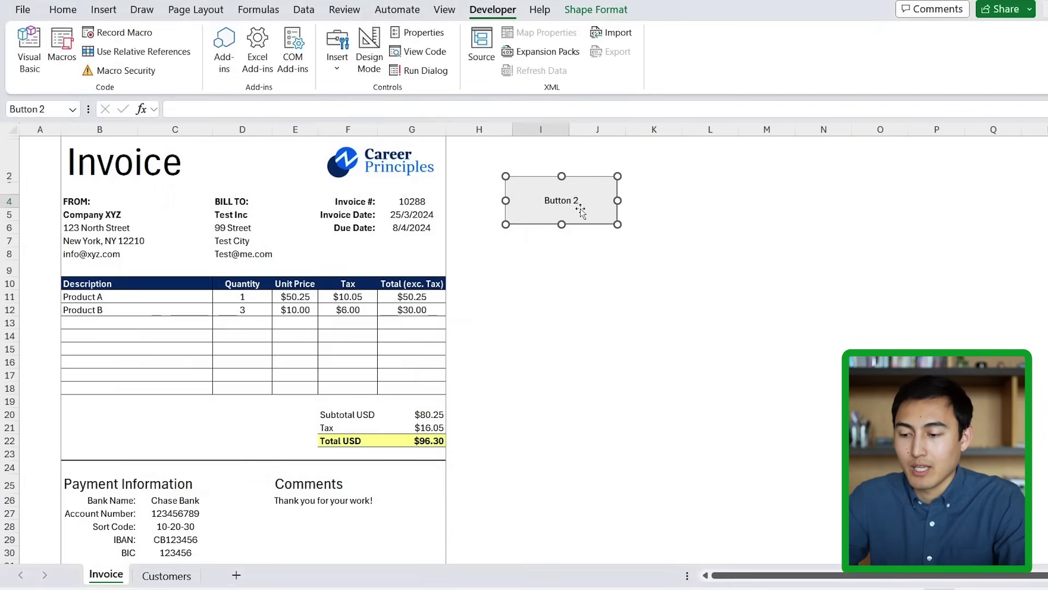
# Rename the button label from Button 2 to 'Export as PDF'
pyautogui.rightClick(581, 211)
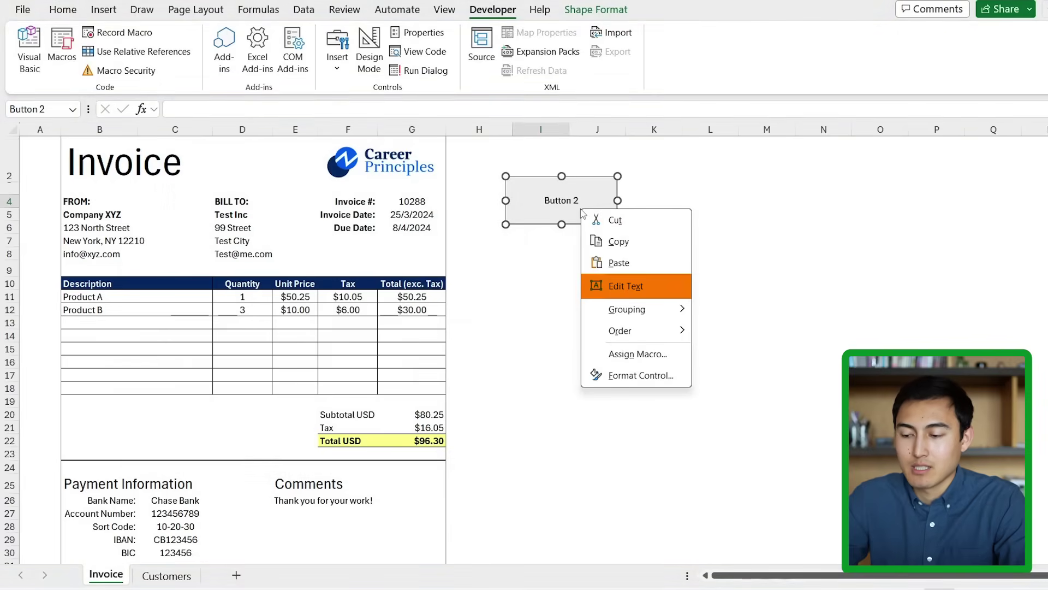
pyautogui.click(628, 286)
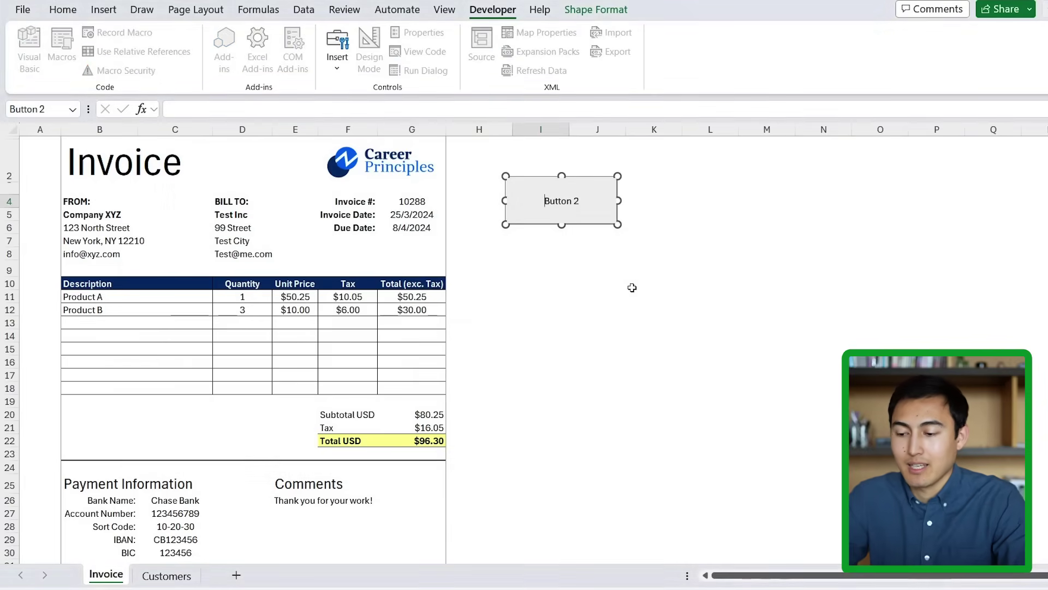
pyautogui.write('Export as PDF')
pyautogui.hotkey('shift', 'End')
pyautogui.press('BackSpace')
pyautogui.click(641, 346)
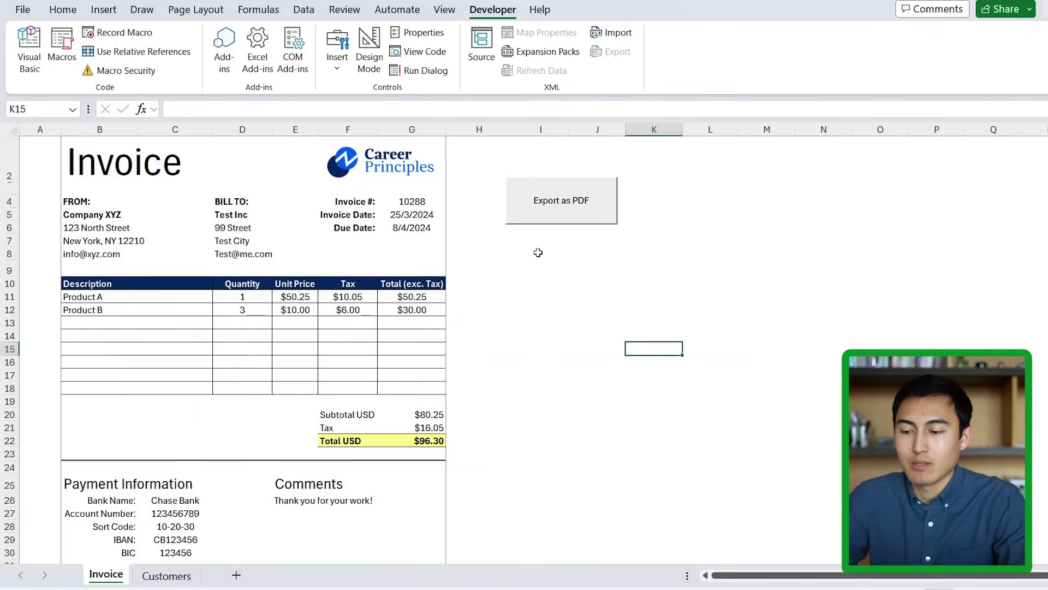
# Bill ABC Company with quantities 5 for Product A and 10 for Product B
pyautogui.click(219, 215)
pyautogui.click(277, 215)
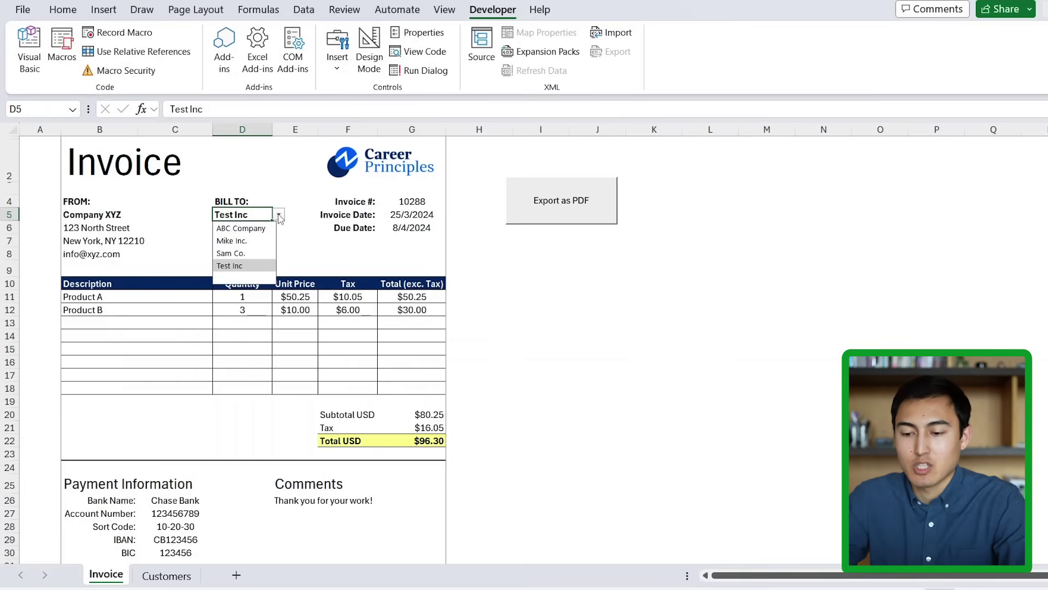
pyautogui.click(240, 227)
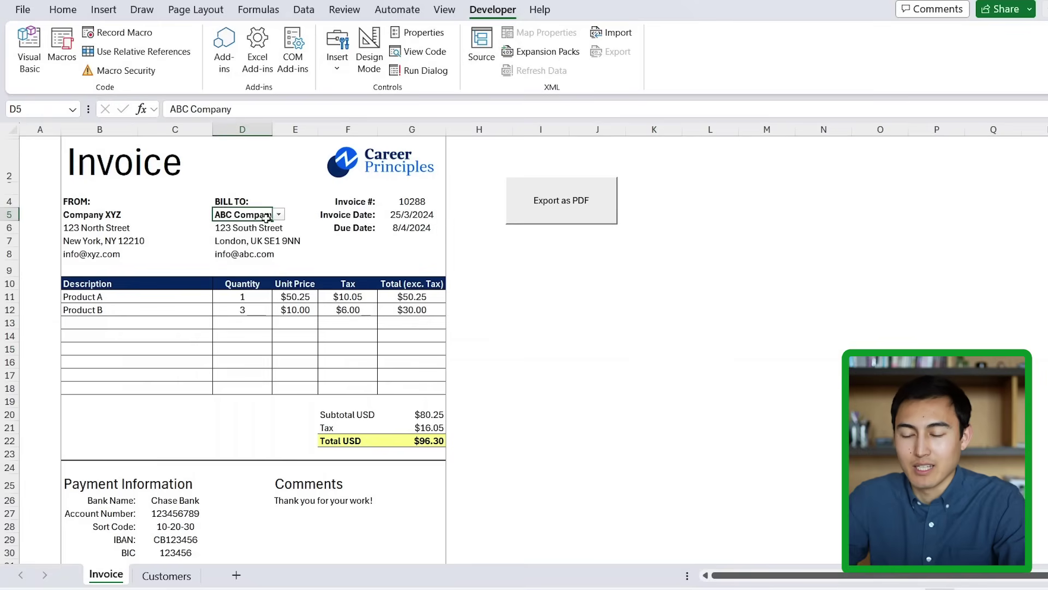
pyautogui.moveTo(233, 297); pyautogui.dragTo(234, 309)
pyautogui.write('5')
pyautogui.press('Return')
pyautogui.write('3')
pyautogui.press('BackSpace')
pyautogui.write('10')
pyautogui.press('Down')
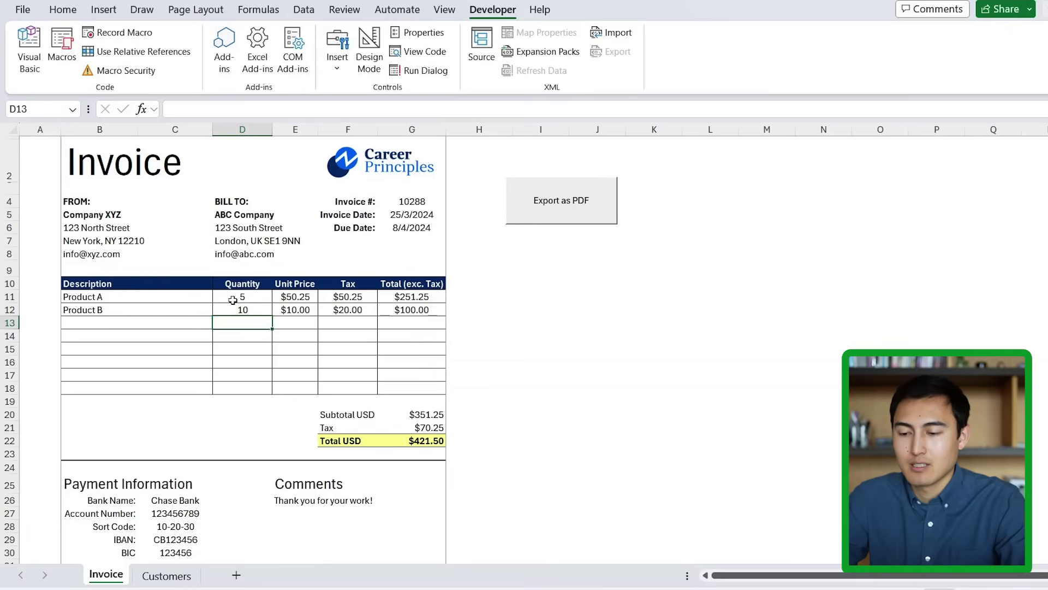
# Set the invoice number in G4 to 1050
pyautogui.click(402, 201)
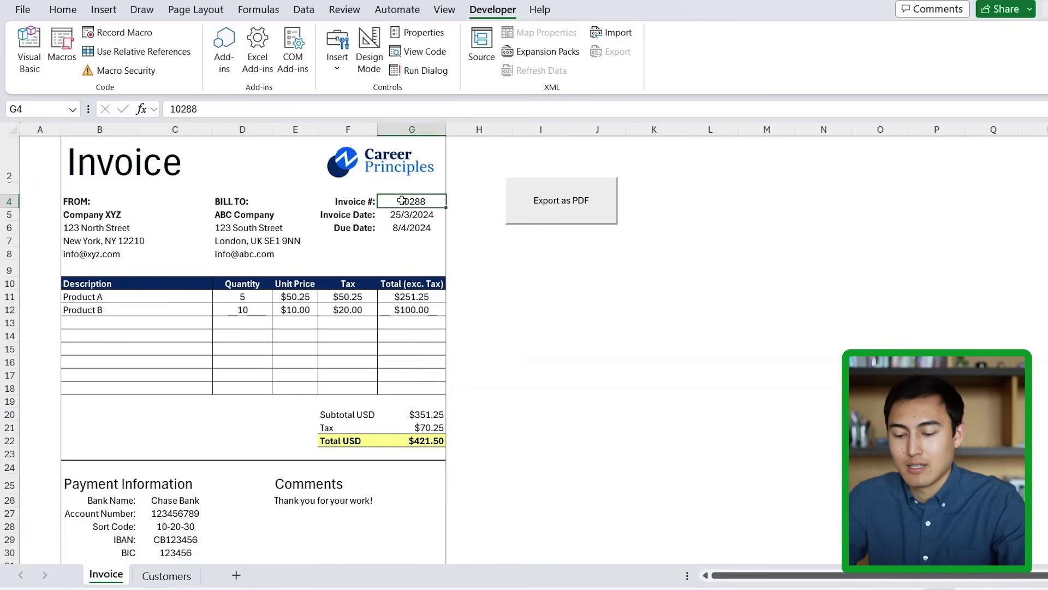
pyautogui.write('1050')
pyautogui.press('Return')
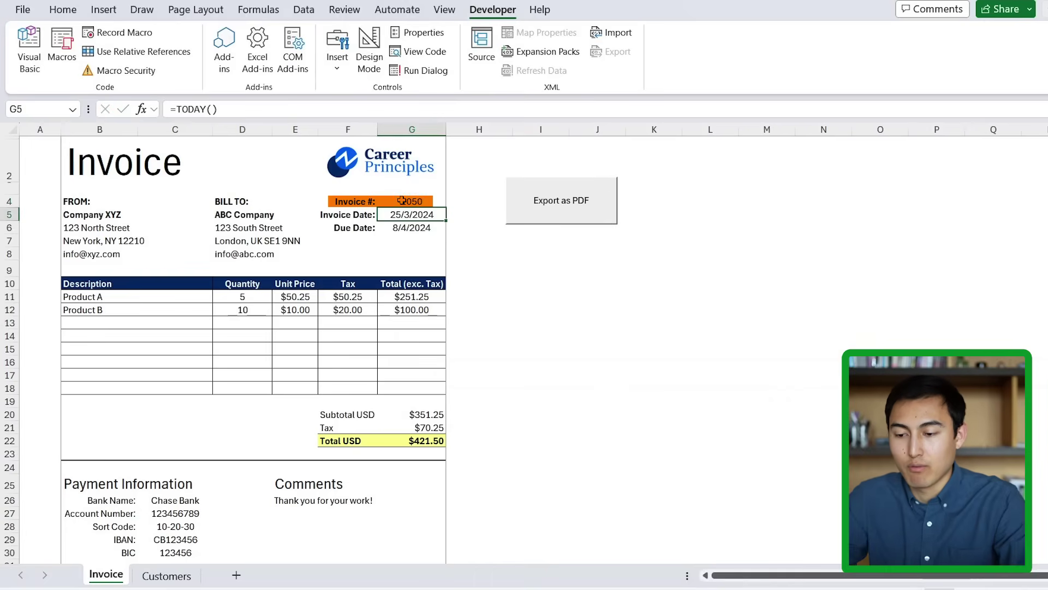
# Export the invoice with the Export as PDF button and select the new 1050_ABC Company PDF in Invoices
pyautogui.click(572, 211)
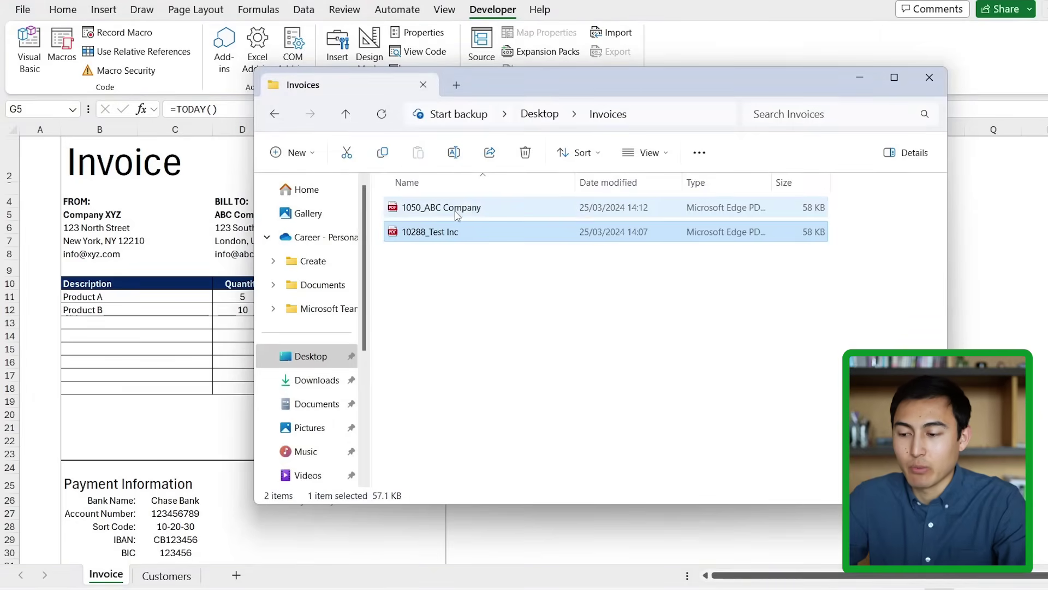
pyautogui.click(454, 211)
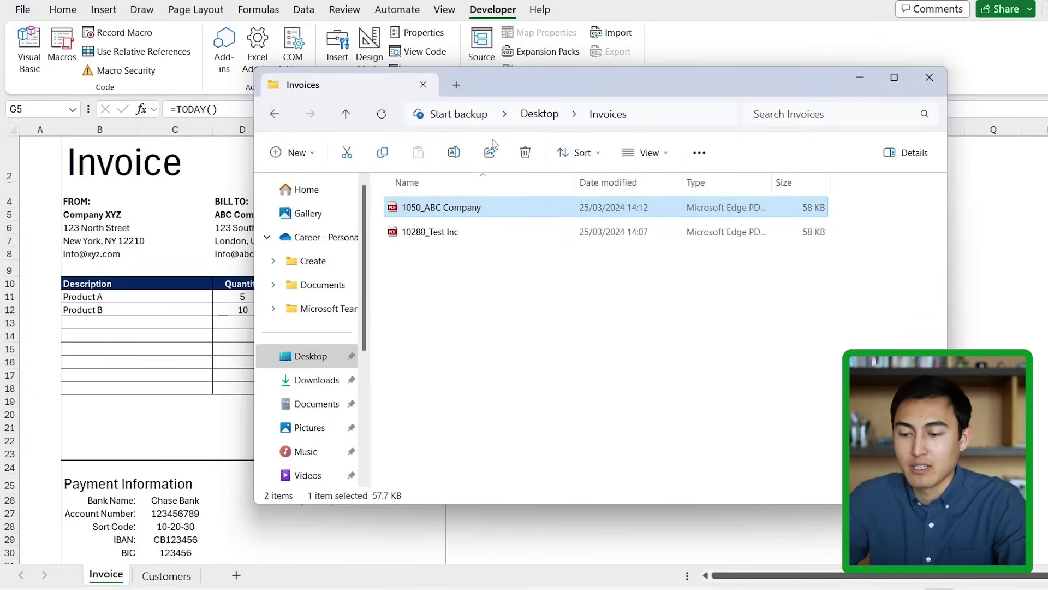
pyautogui.moveTo(549, 84); pyautogui.dragTo(727, 93)
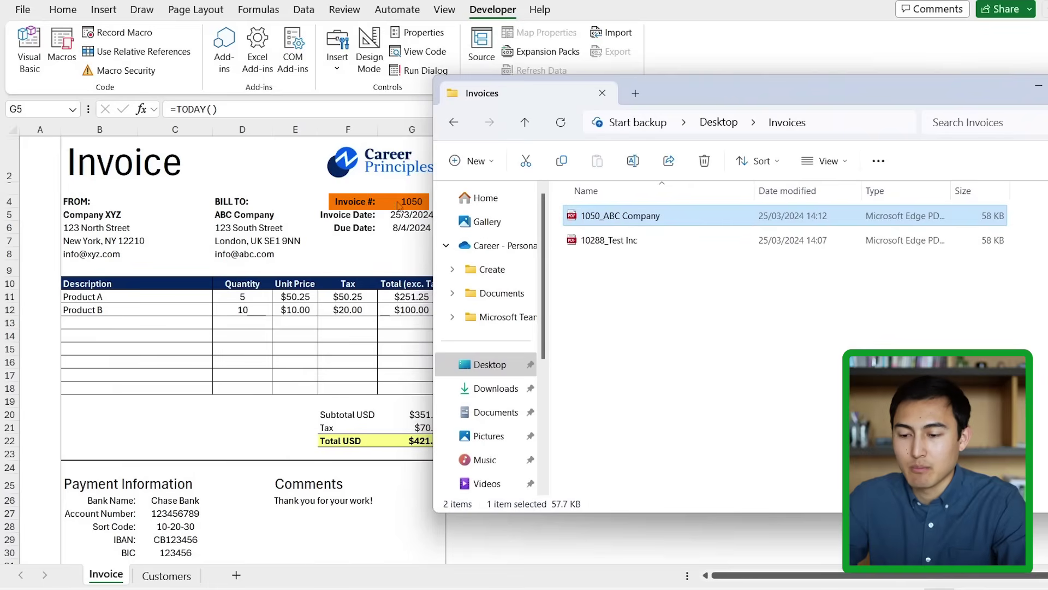
# Open 1050_ABC Company in Edge and confirm the ABC Company invoice totals $421.50
pyautogui.doubleClick(612, 214)
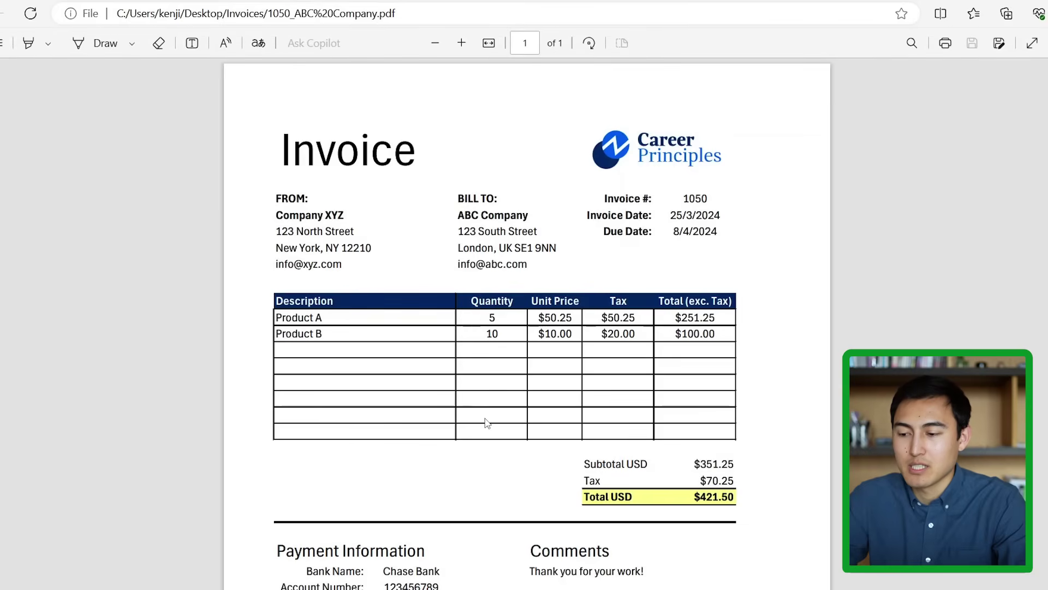
pyautogui.scroll(-4, 597, 428)
pyautogui.scroll(4, 598, 428)
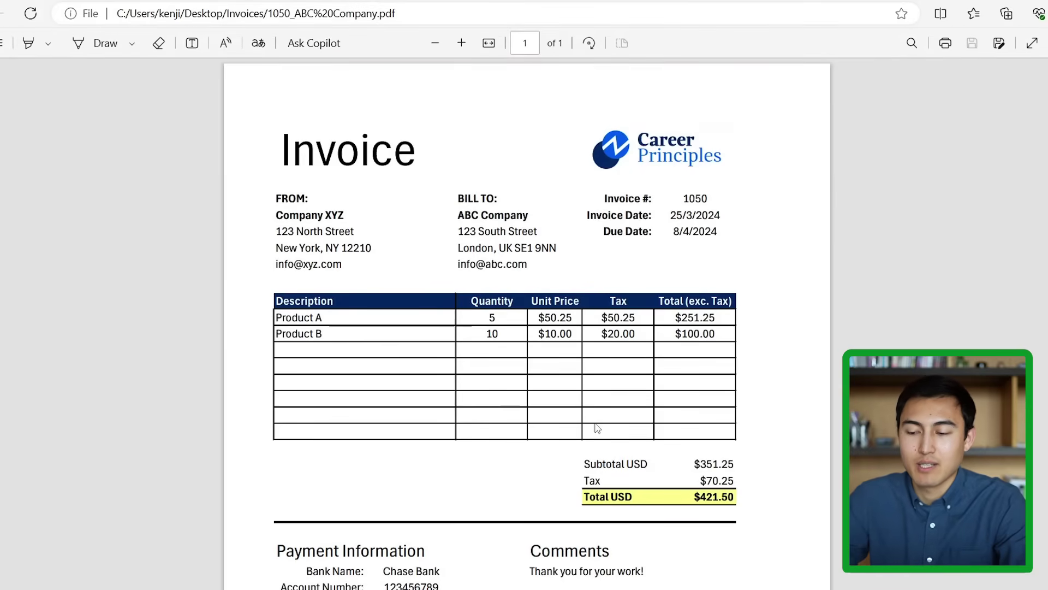